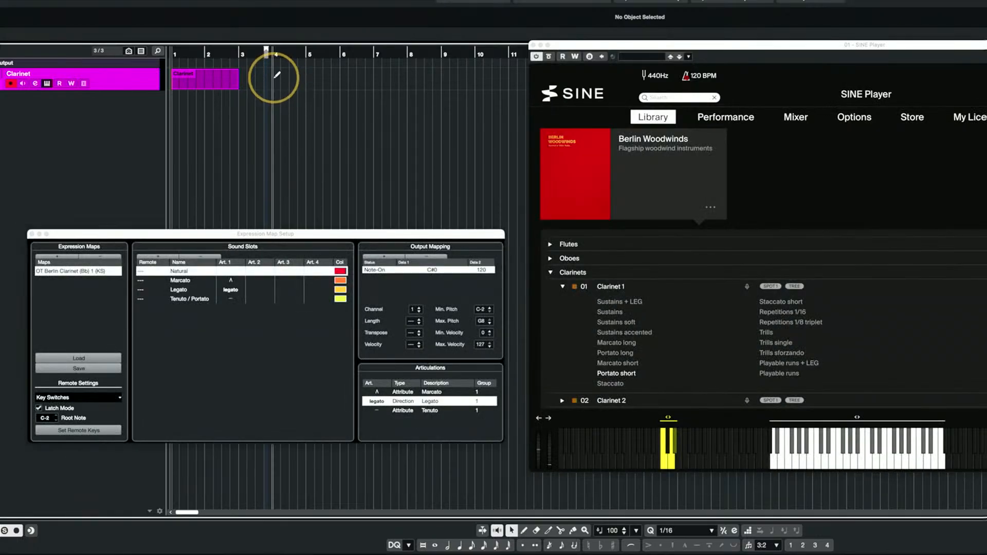
- Draw a two-bar MIDI part from bar 4 to bar 6 on the Clarinet track and open it in the Score Editor
drag(274, 75, 338, 78)
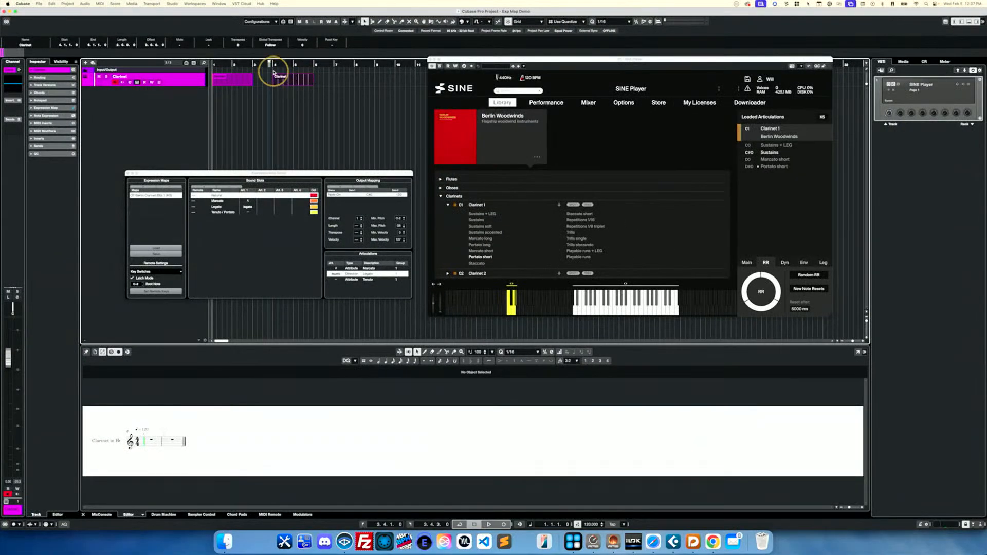
click(98, 3)
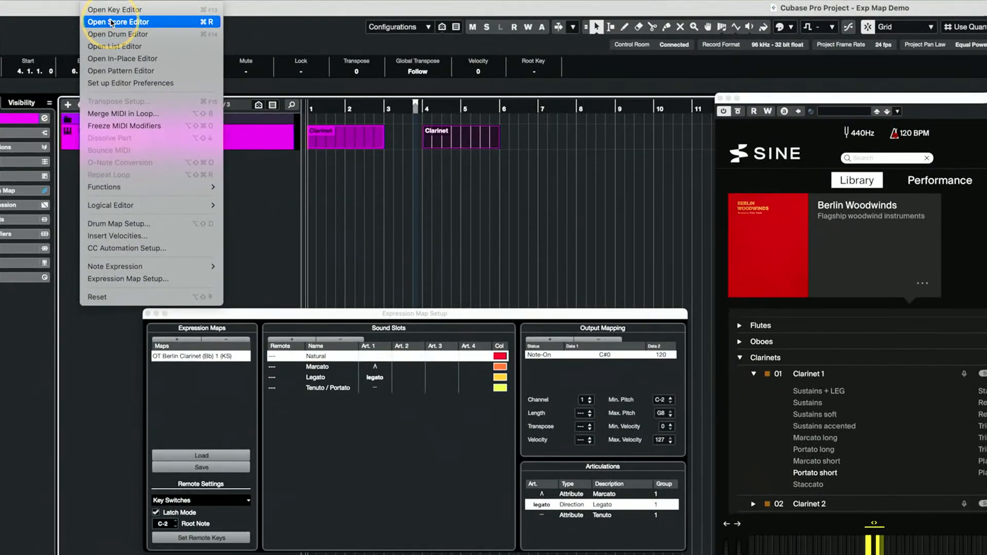
click(111, 23)
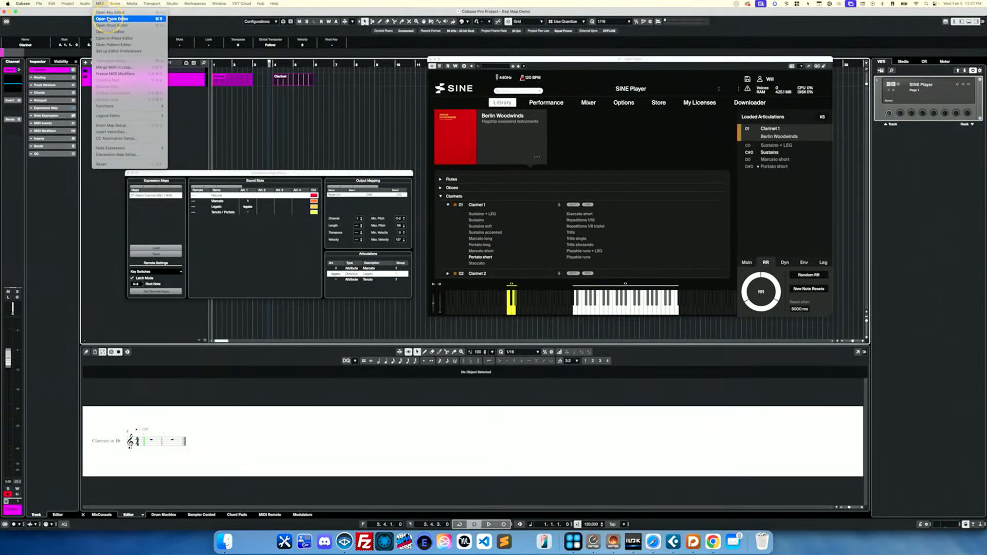
click(169, 435)
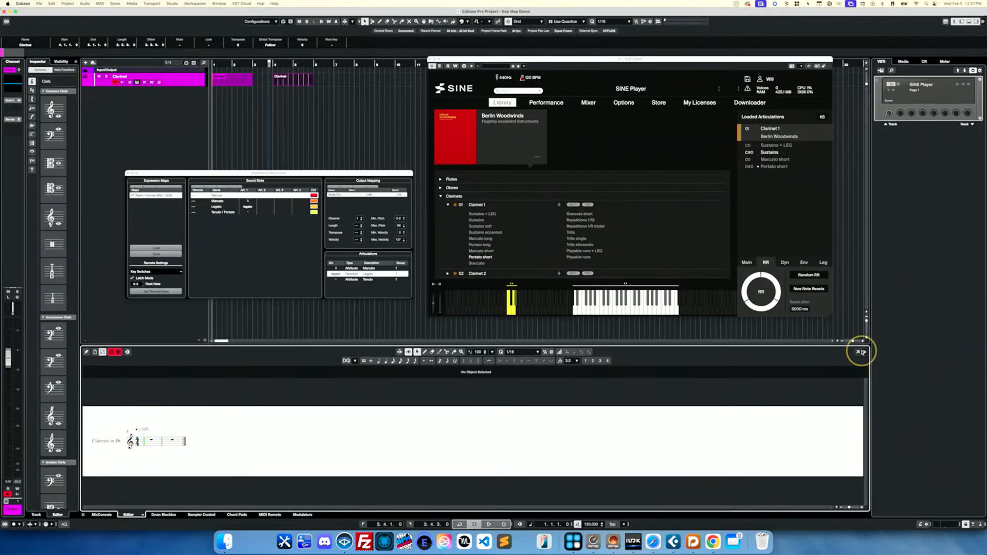
- Detach the Score Editor into its own window and close the Expression Map Setup and SINE Player windows
click(861, 352)
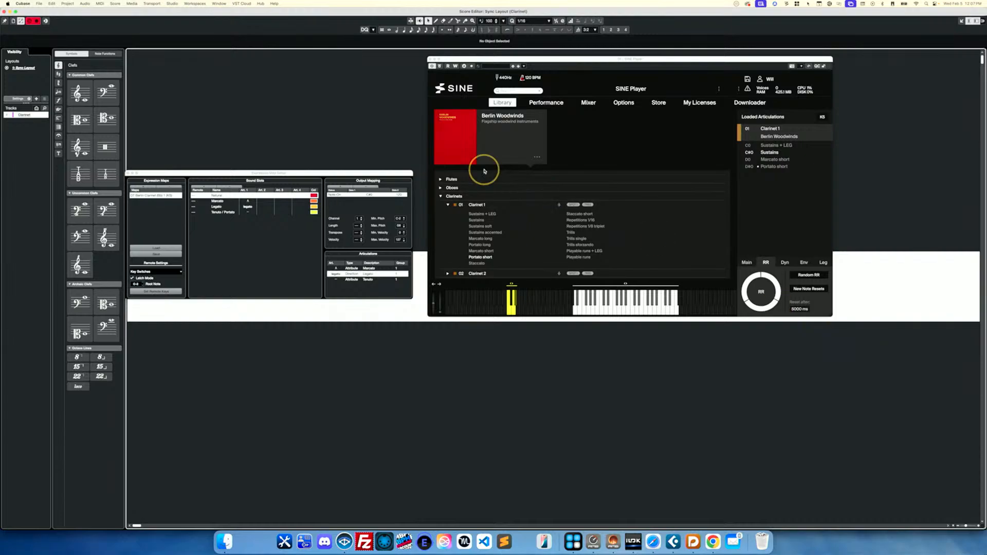
click(130, 172)
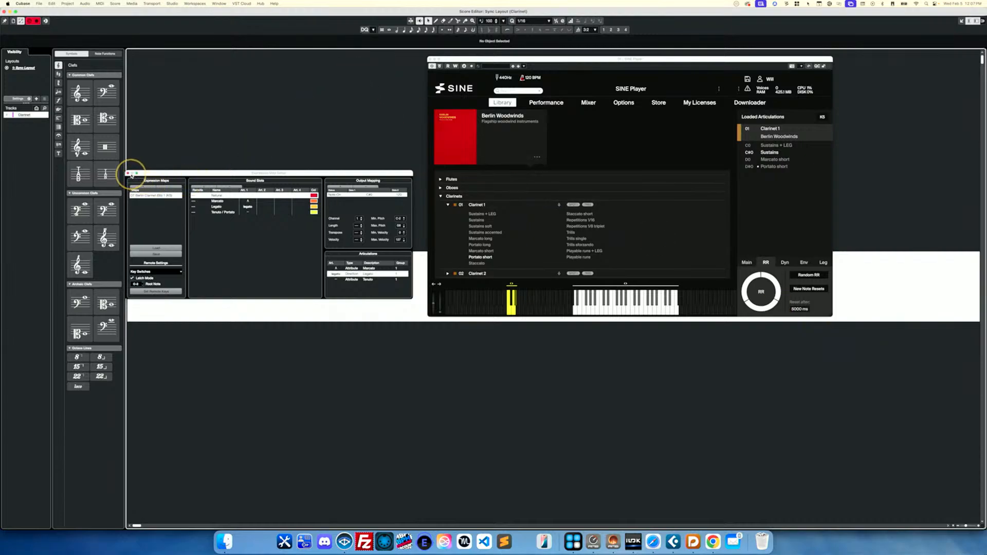
click(431, 59)
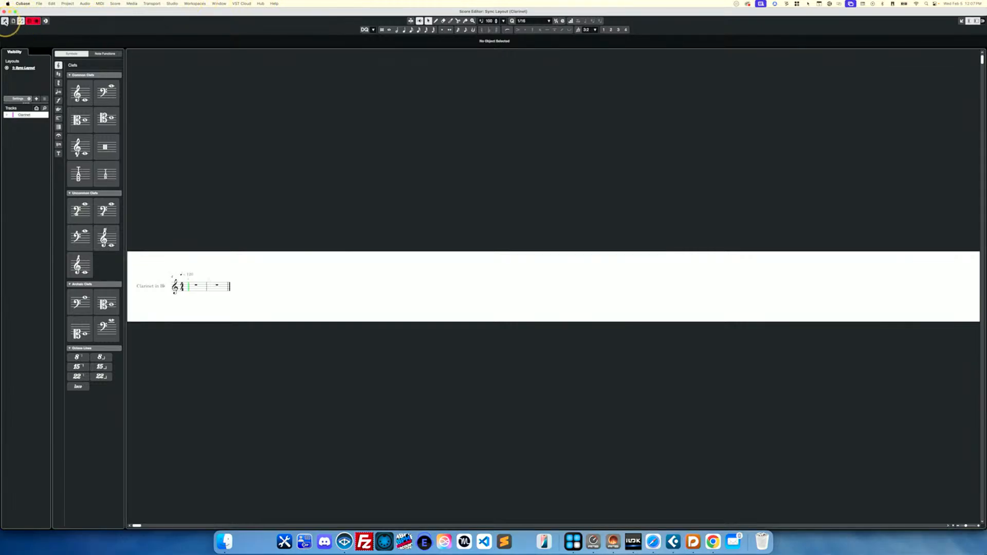
- Dock the Score Editor back into the project window and compare the track and editor inspectors, ending on the editor inspector
click(961, 22)
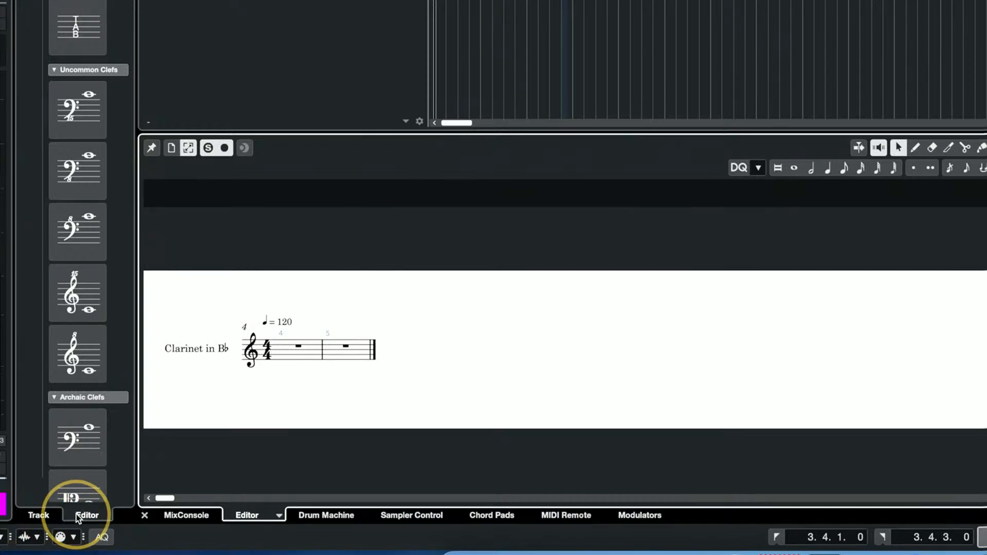
click(40, 518)
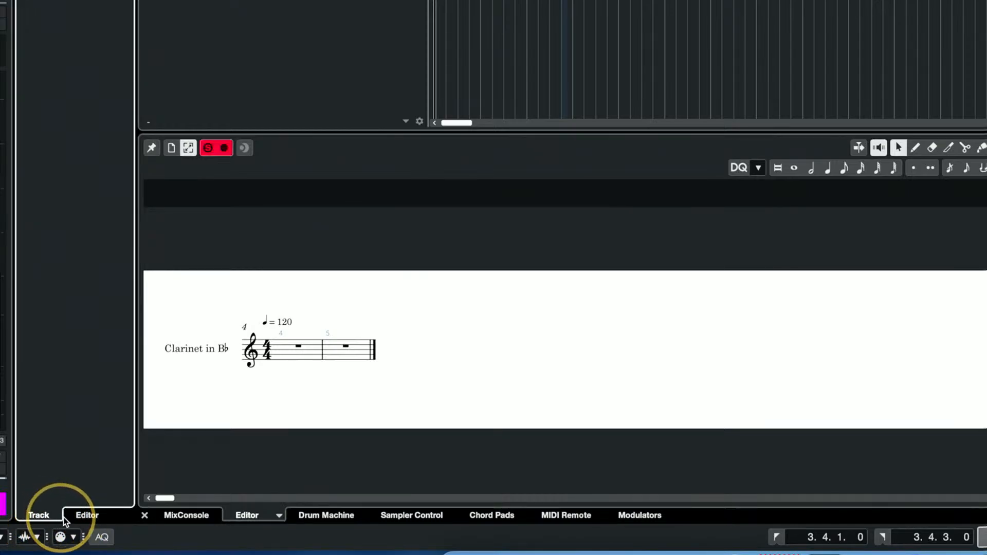
click(90, 520)
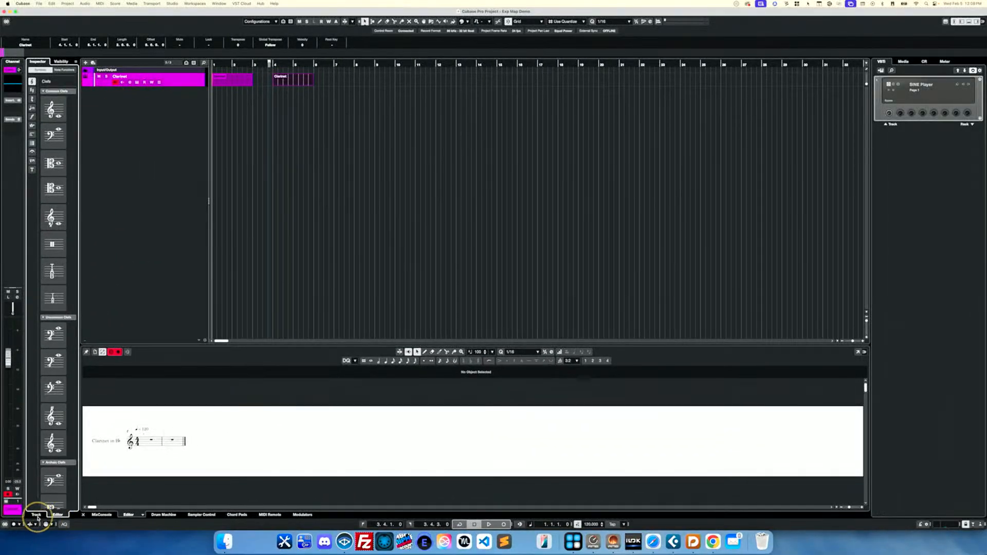
click(38, 515)
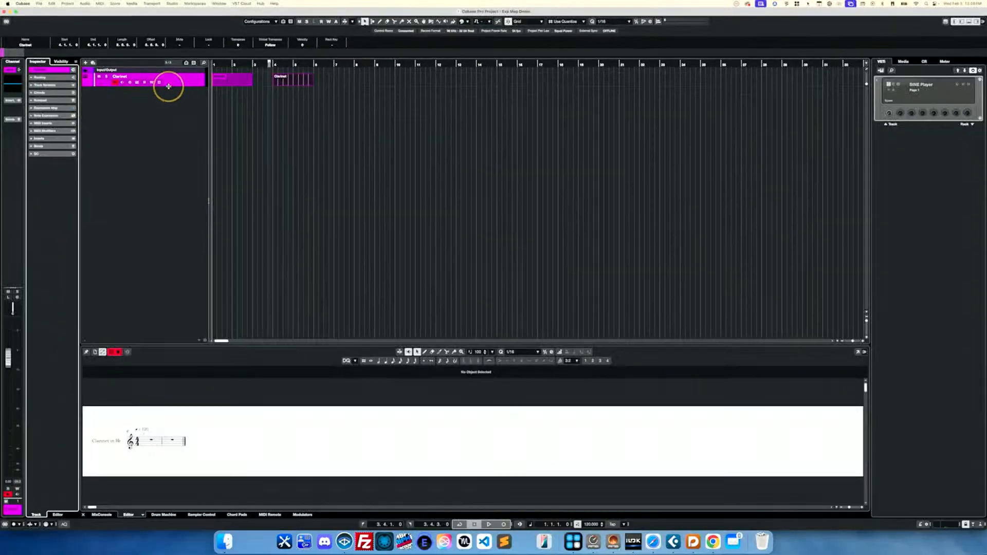
click(58, 514)
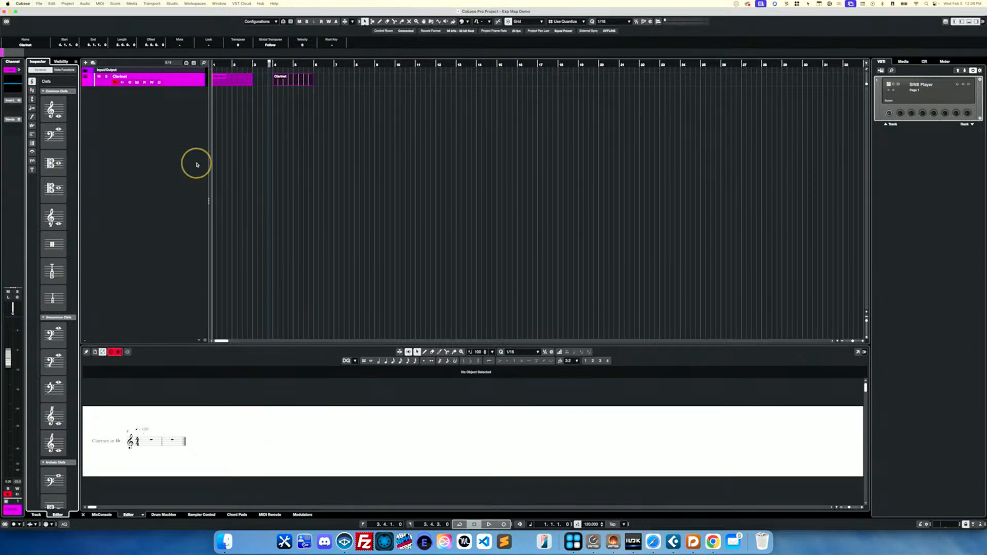
- Select the Clarinet part at bar 4, make its score the active editing area and enlarge the notation
click(295, 80)
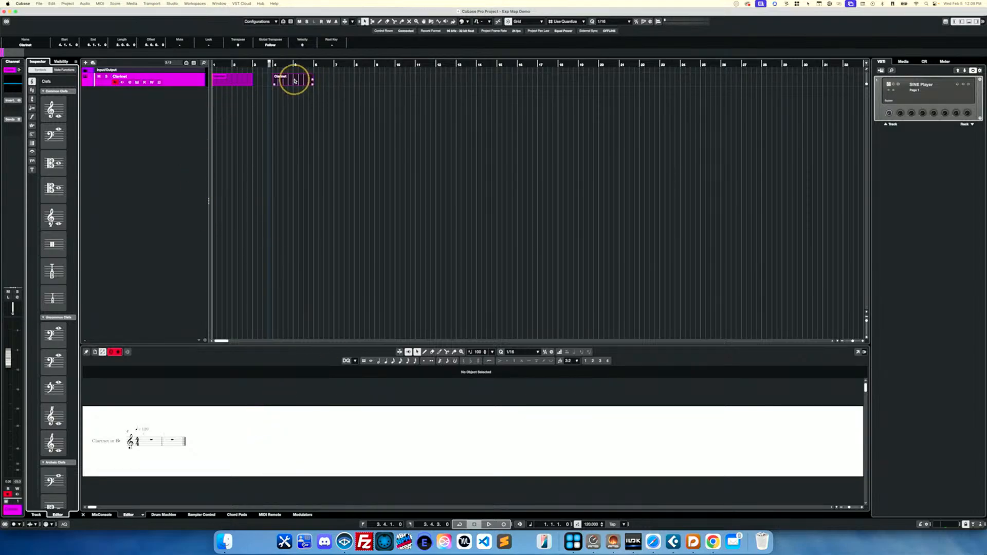
click(151, 441)
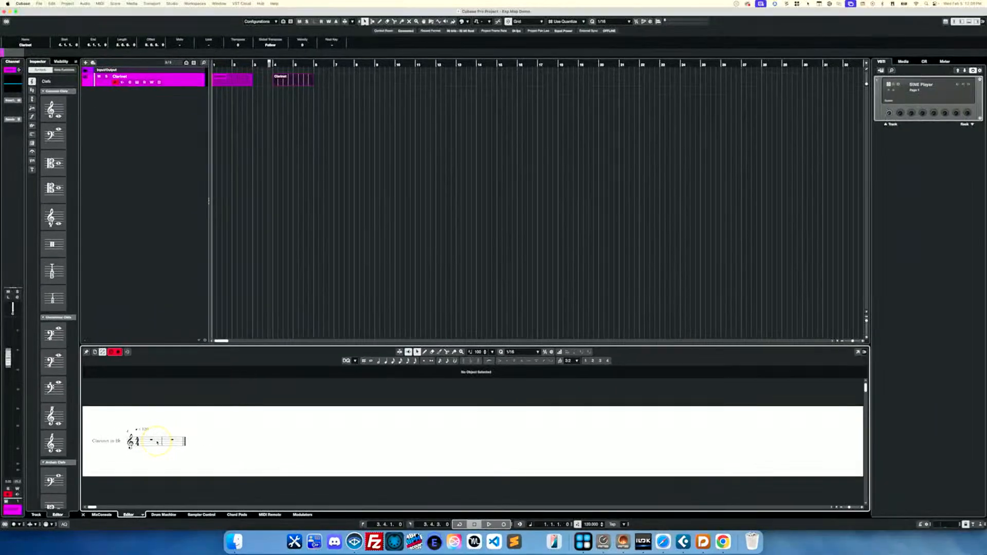
key(space)
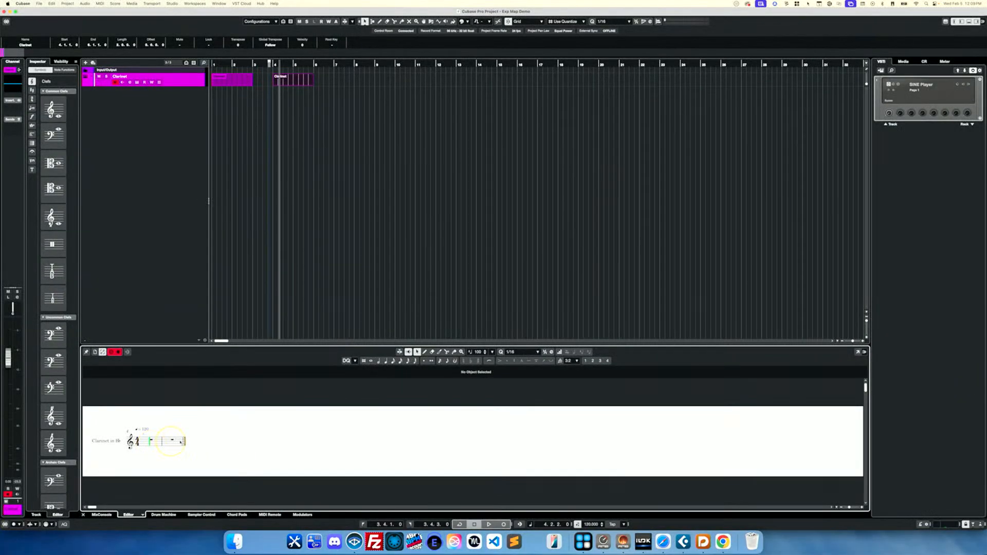
key(h)
key(h)
key(h)
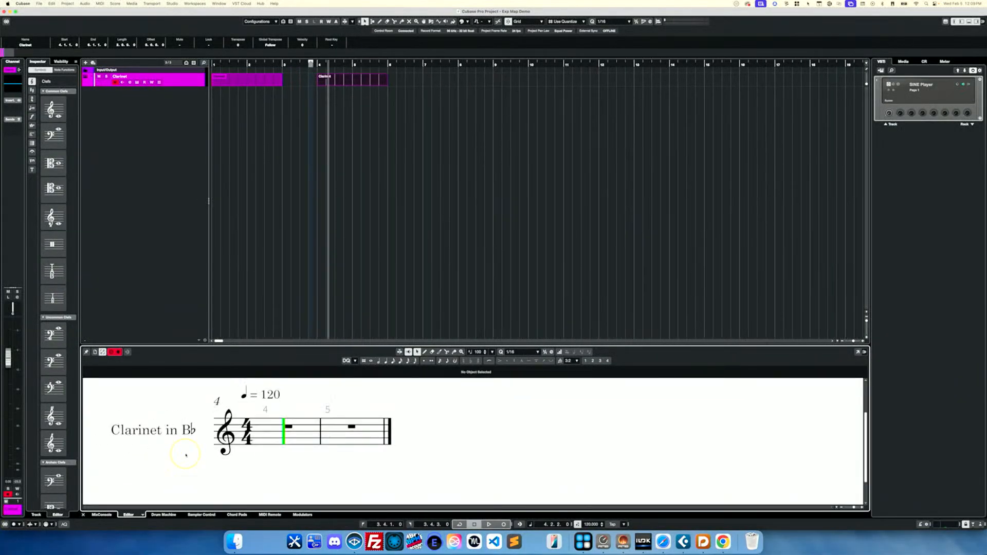
- Step the project cursor forward and backward through measures 4 and 5 of the clarinet score
key(KP_Add)
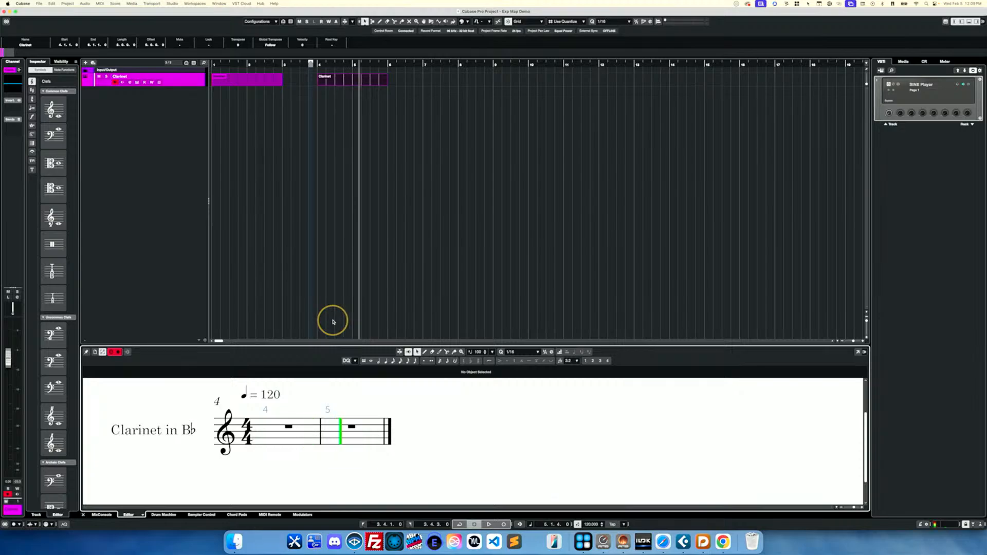
key(KP_Subtract)
key(KP_Add)
key(KP_Add)
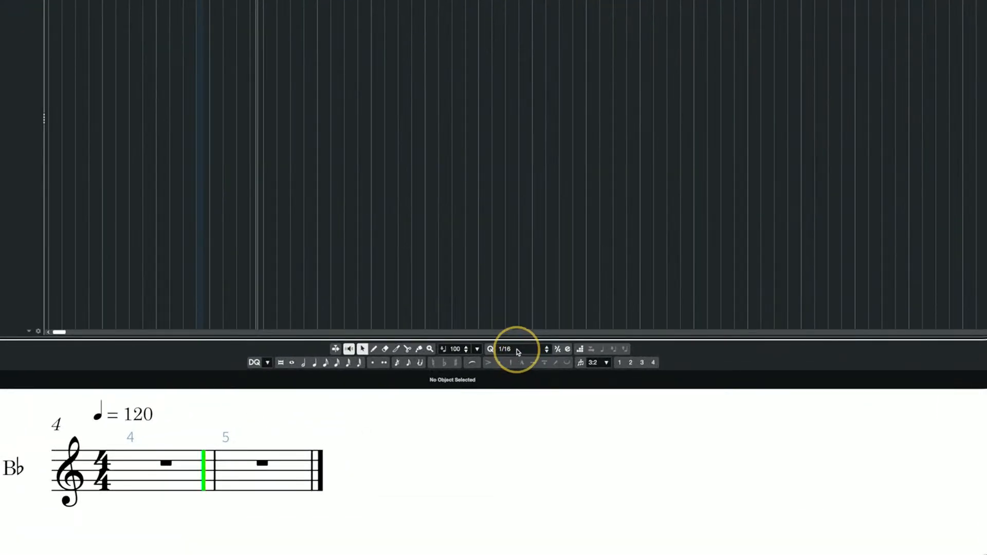
- Set the quantize value to 1/1, step the cursor through the score measure by measure, and bring it back ahead of the part
click(516, 351)
click(510, 349)
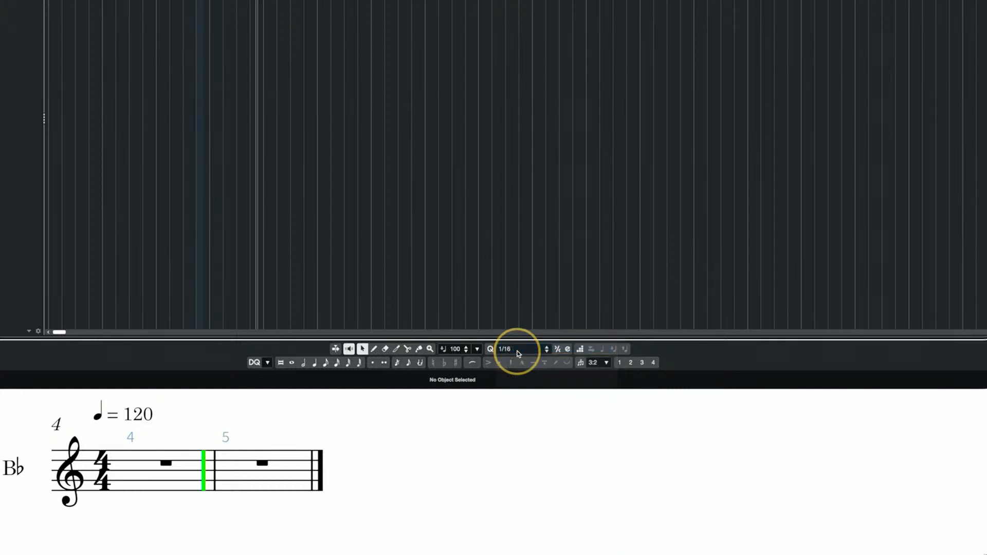
key(Left)
key(Left)
key(Right)
key(Right)
key(Right)
key(Right)
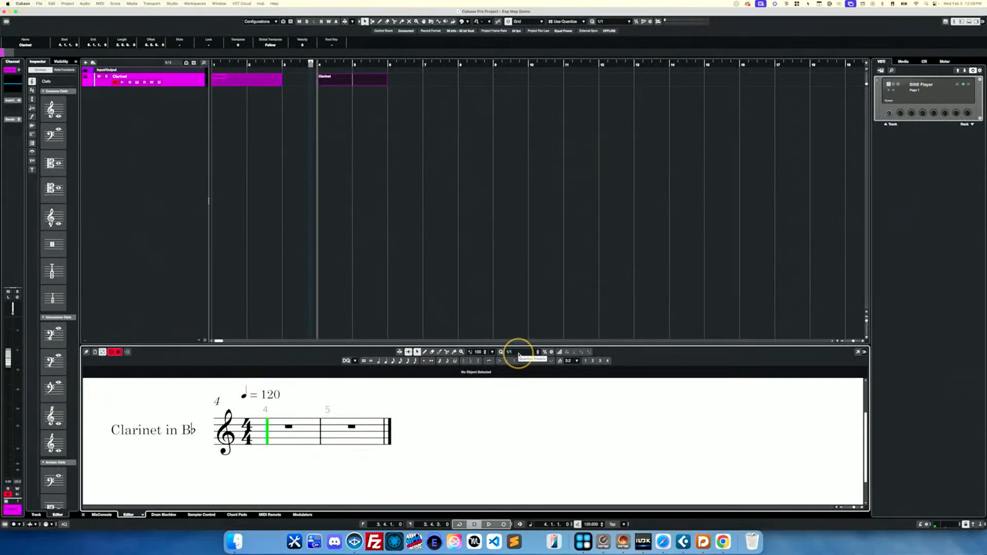
key(Left)
key(Left)
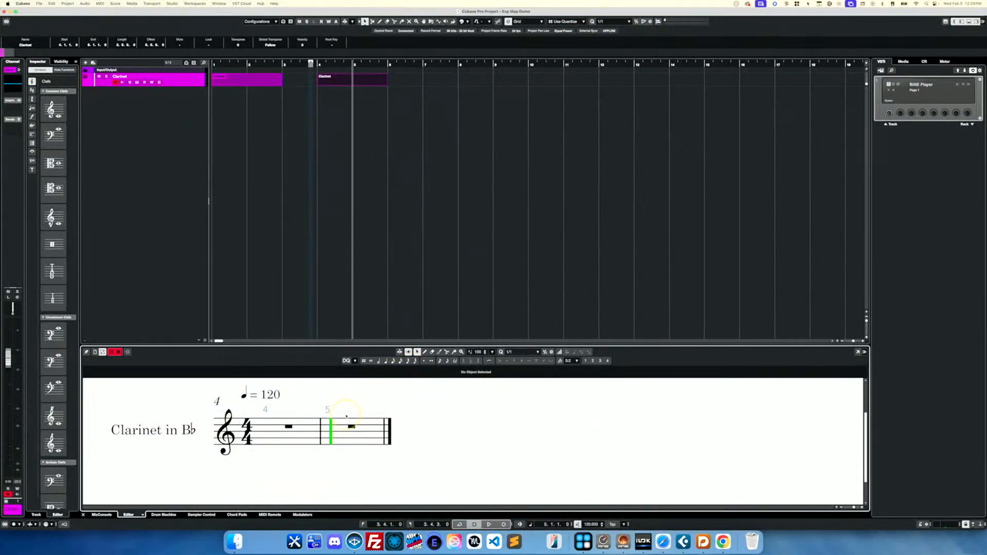
key(KP_Subtract)
key(KP_Subtract)
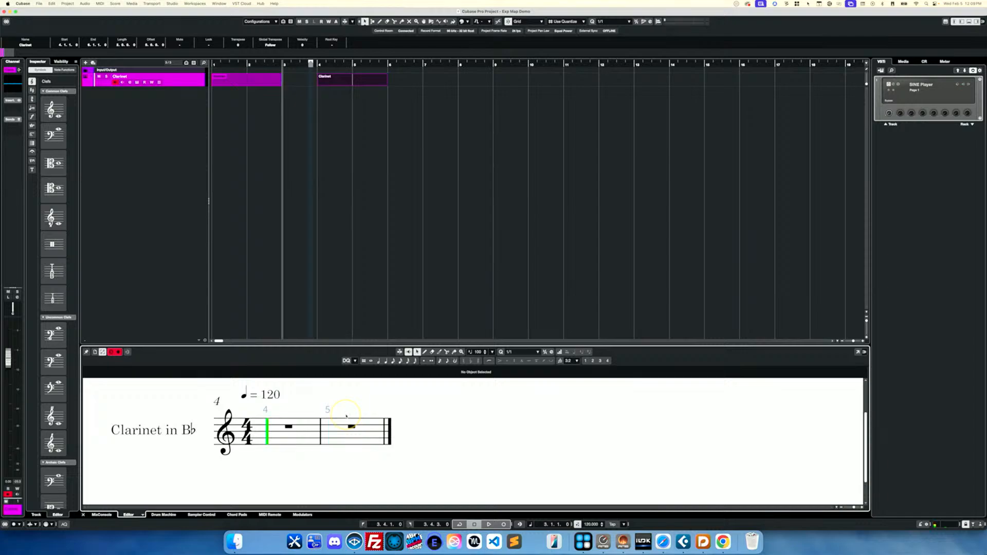
- Prepare quarter-note step input by choosing the quarter-note duration, setting quantize to 1/4 and enabling Step Input
click(386, 361)
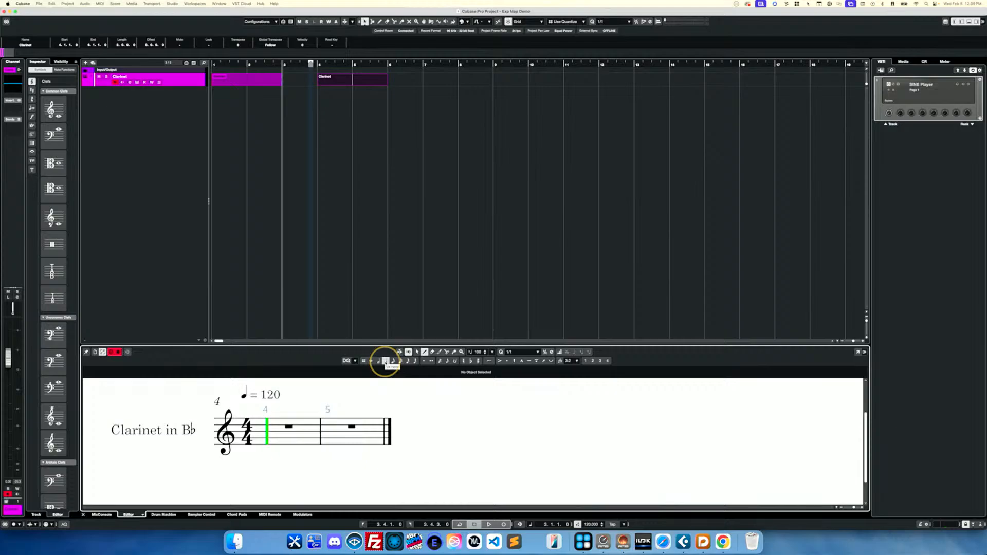
click(511, 352)
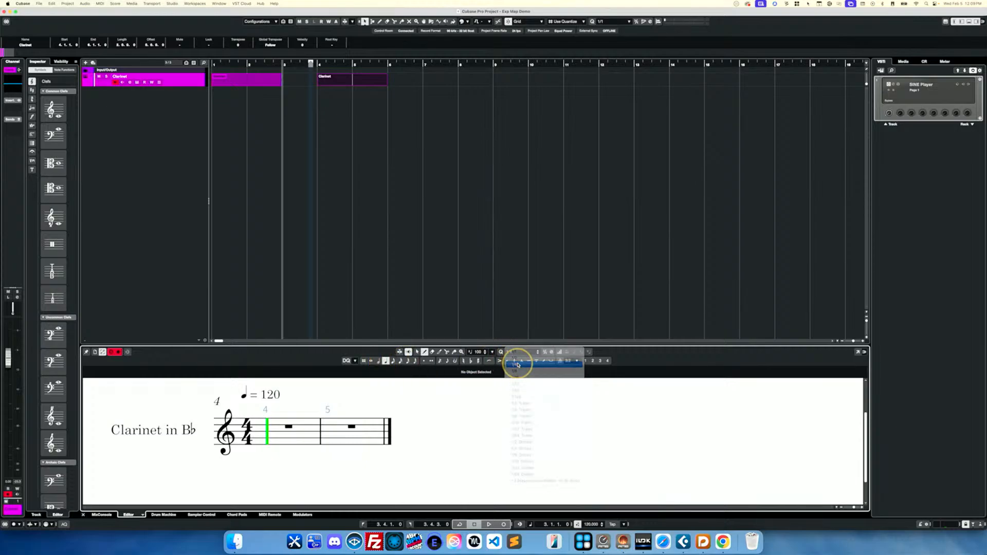
click(516, 365)
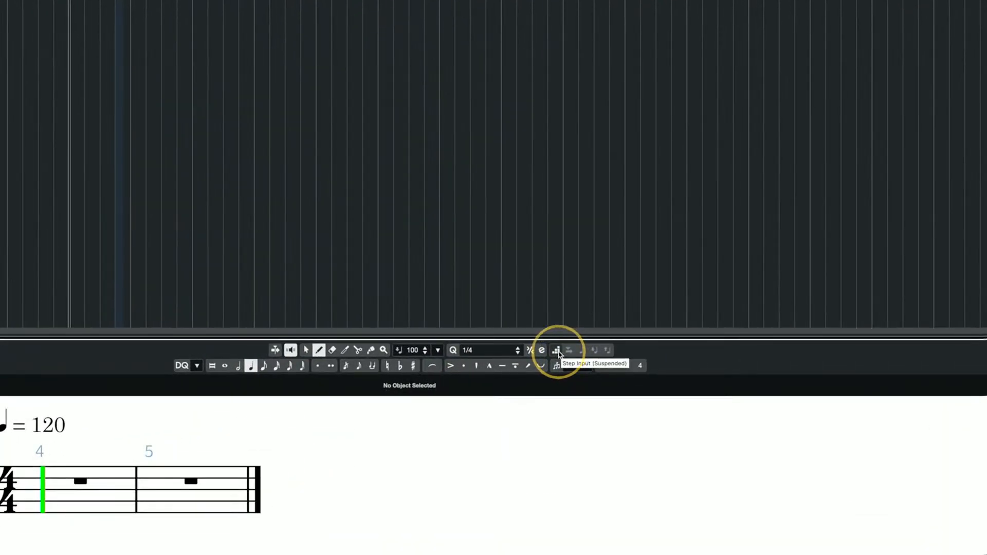
click(557, 351)
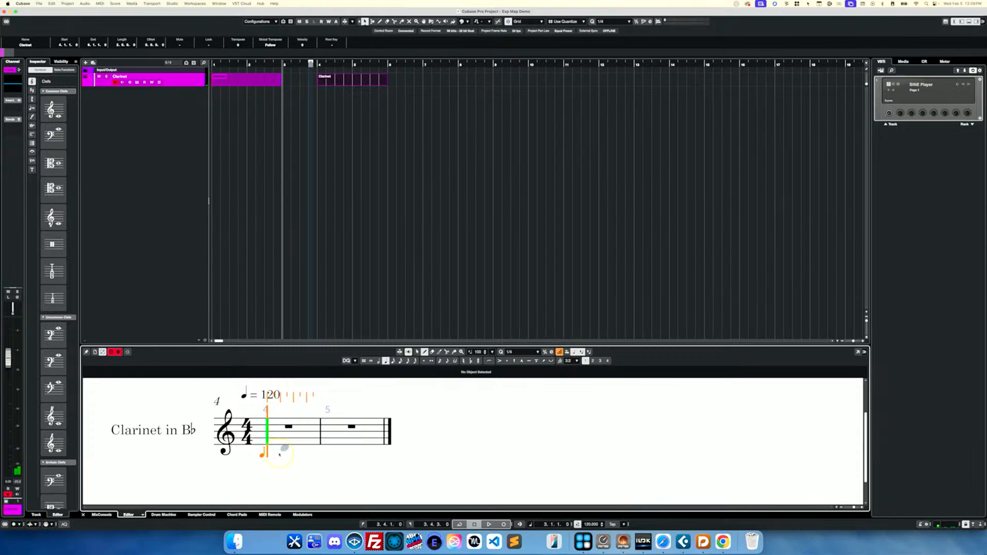
- Reactivate Step Input for the part at bar 4 and enter the quarter notes D and C at the start of measure 4
click(352, 80)
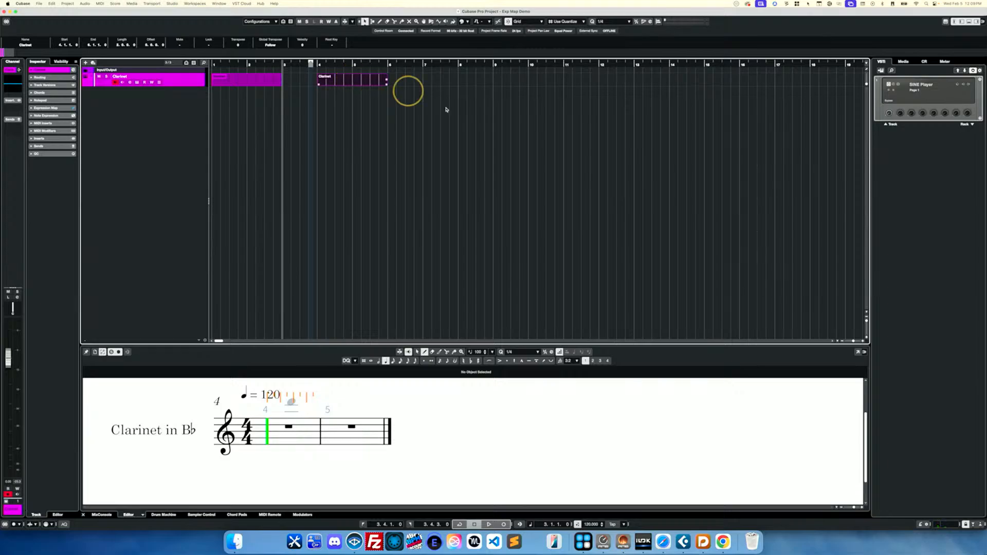
click(559, 352)
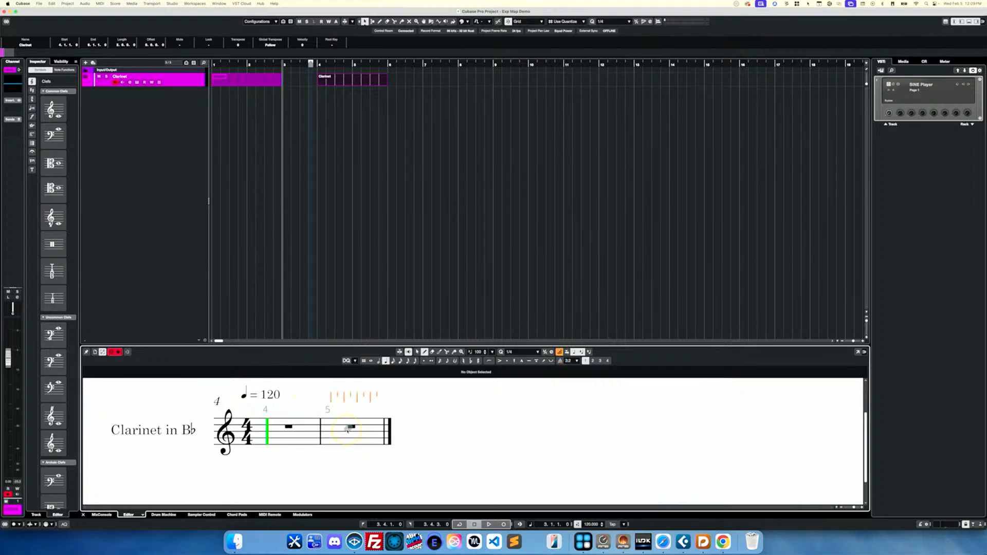
scroll(348, 428, up, 2)
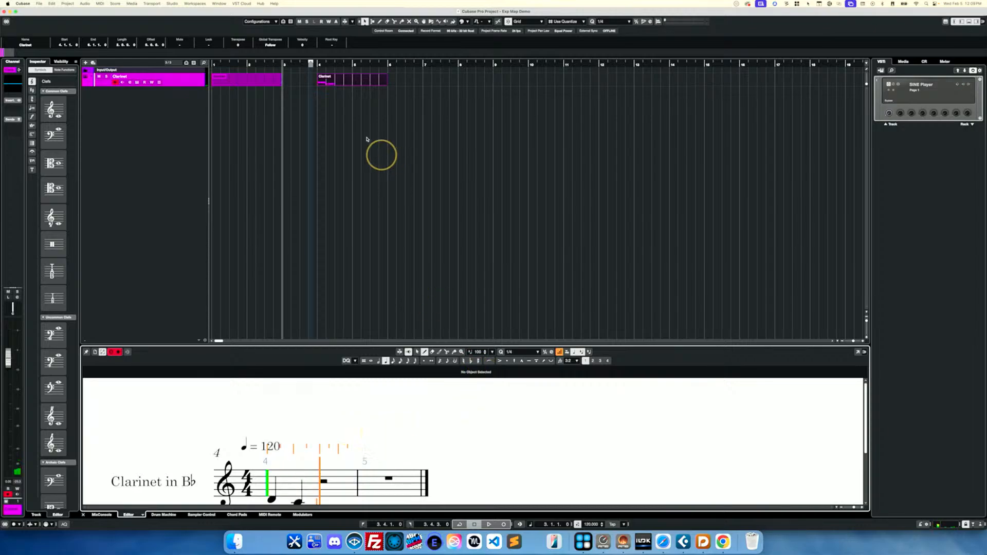
- Switch the score to the Object Selection tool and display the notation of the first Clarinet part at bar 1
click(341, 80)
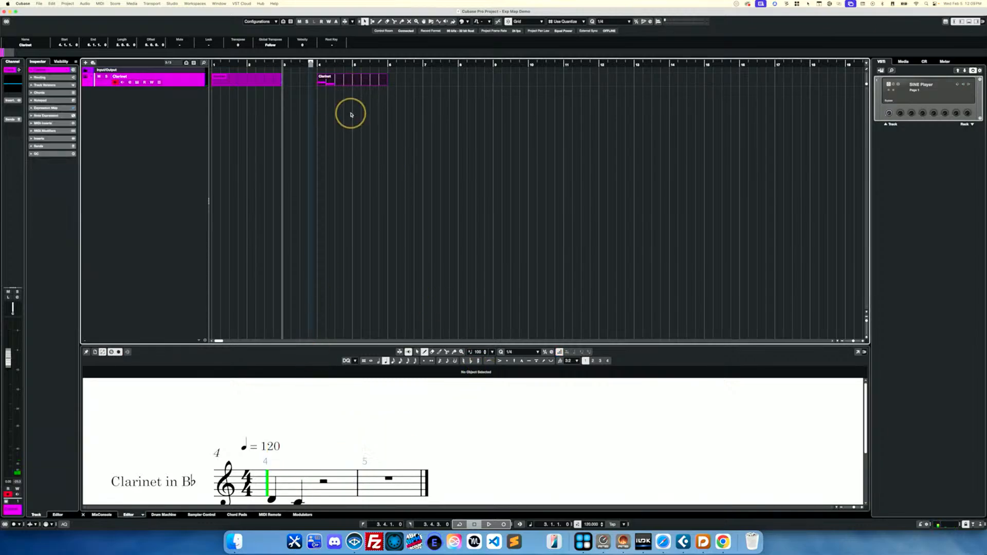
scroll(281, 487, down, 2)
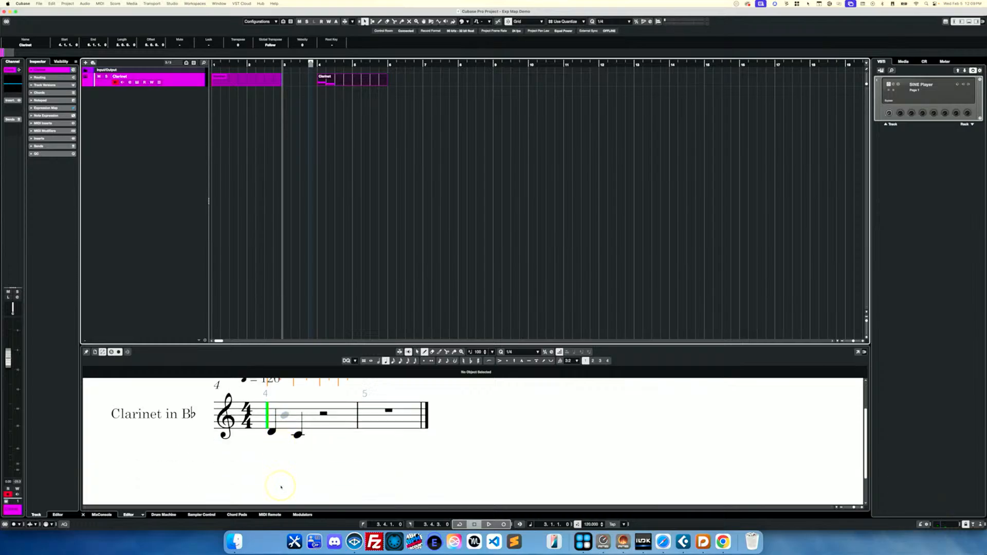
scroll(281, 487, down, 1)
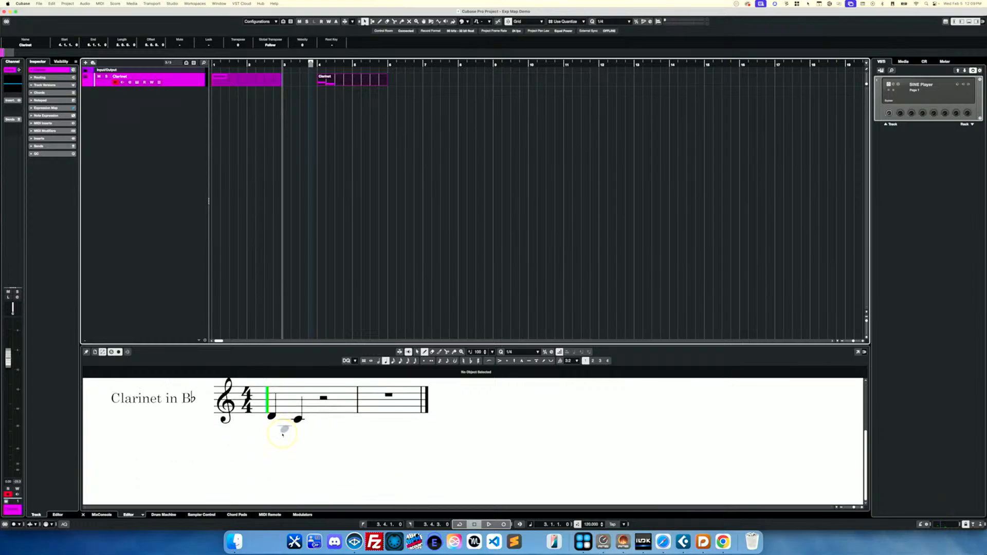
scroll(283, 435, up, 2)
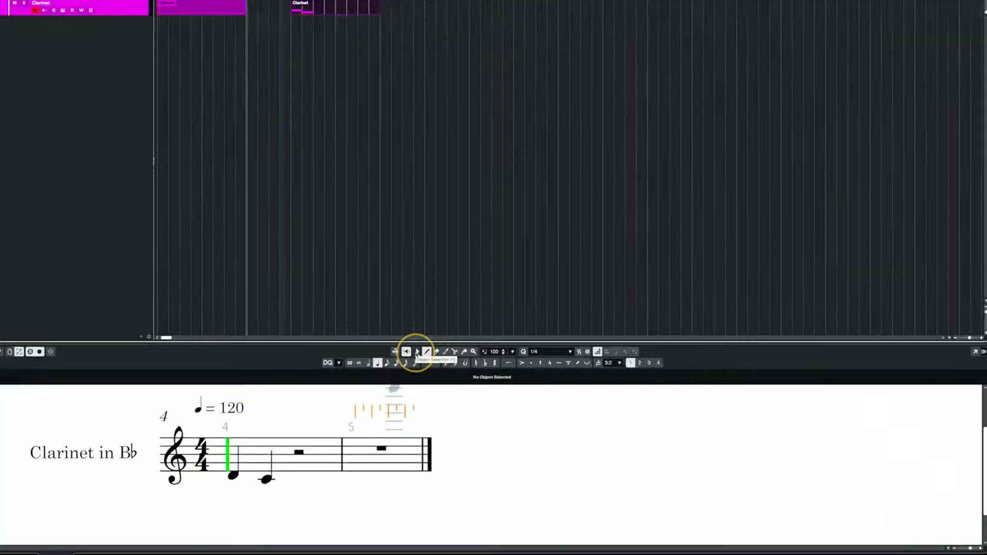
click(417, 353)
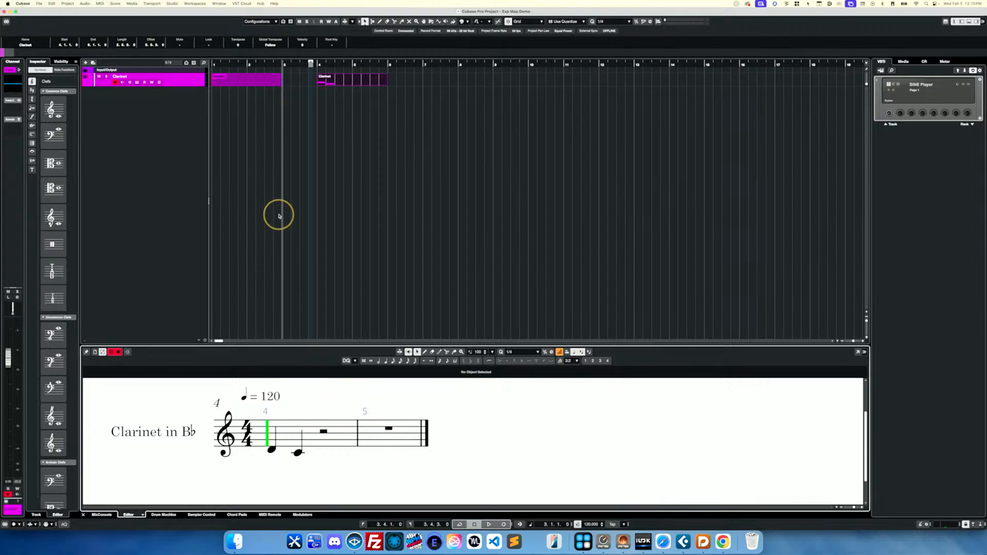
click(240, 81)
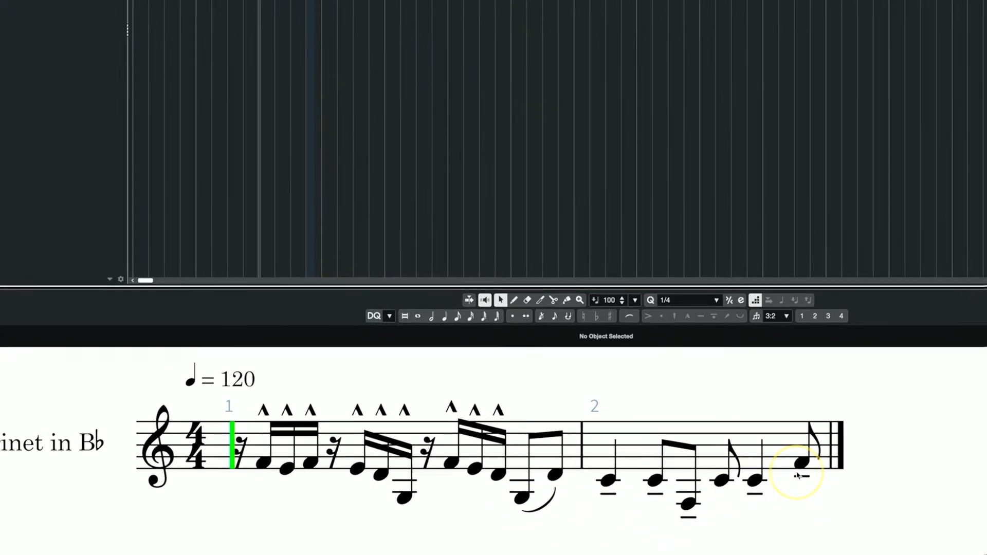
- Select the eighth-note C in measure 2 and open the Expression Map Setup for the Clarinet track
click(723, 482)
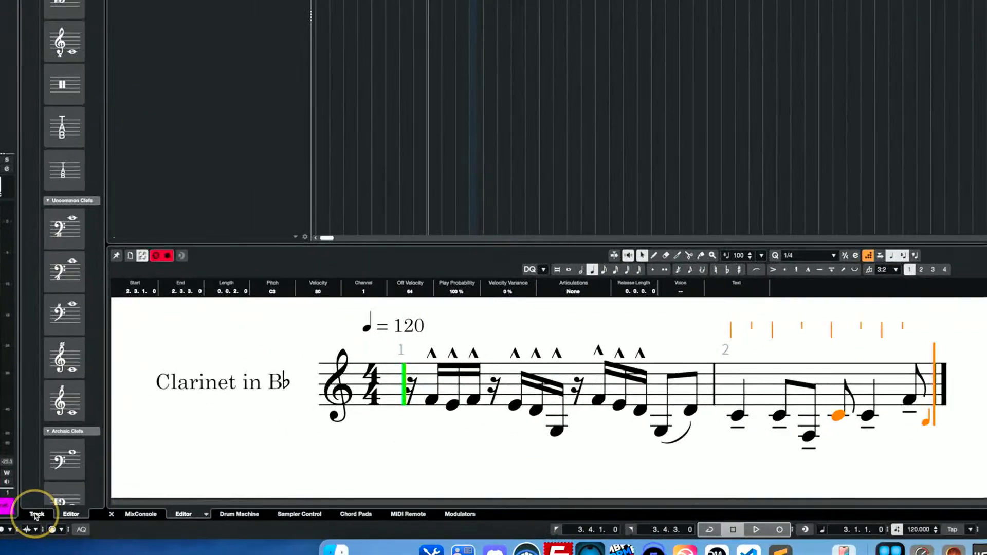
click(36, 515)
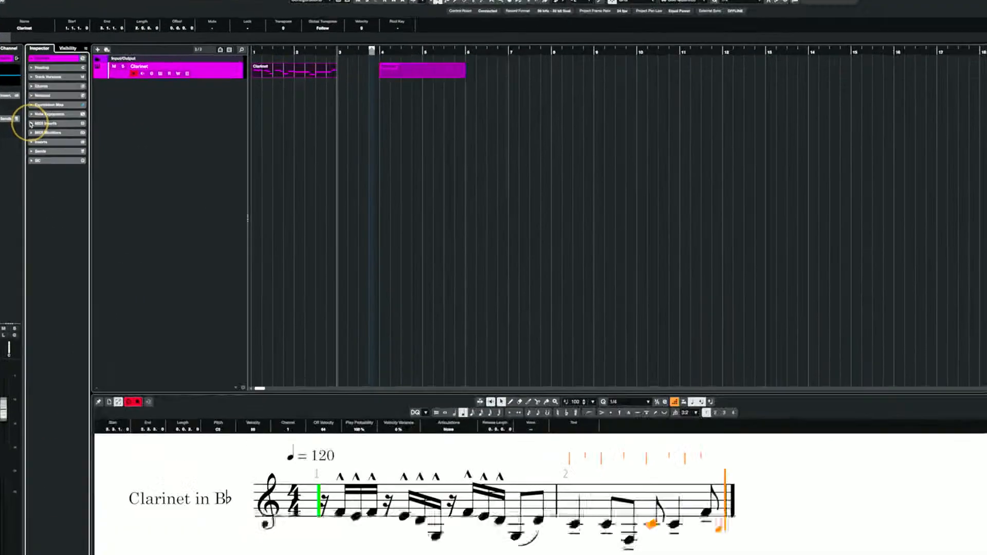
click(41, 104)
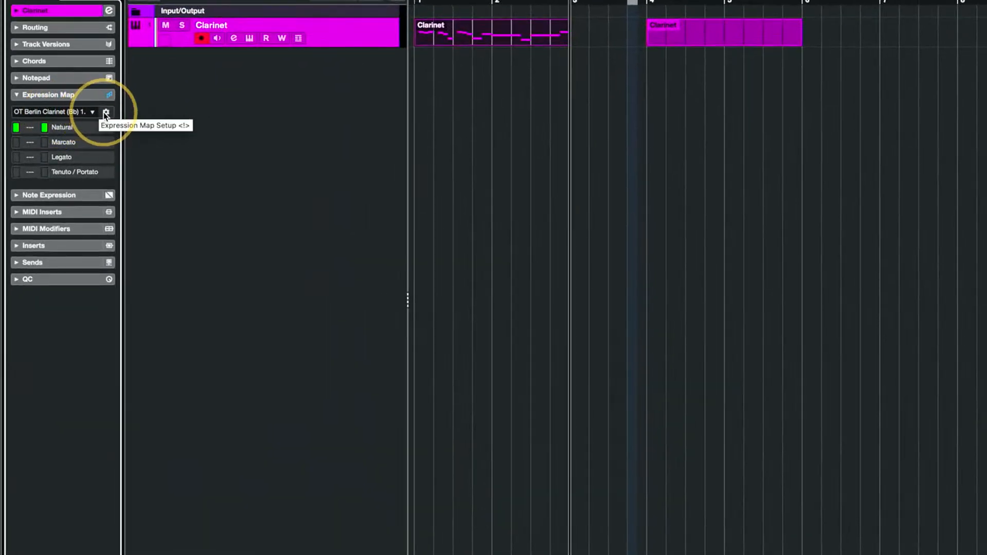
click(100, 112)
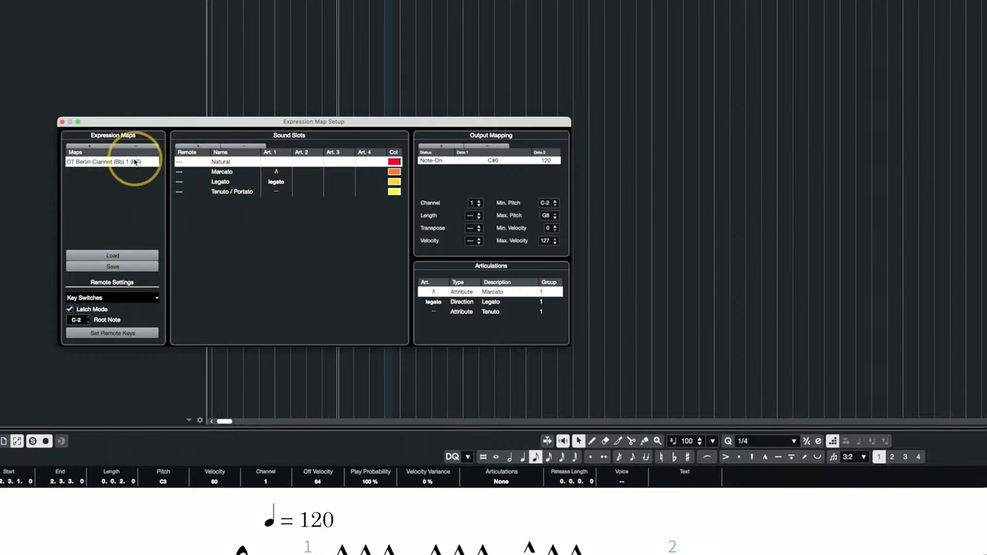
- Add a new expression map in the setup and name it Demo
click(88, 148)
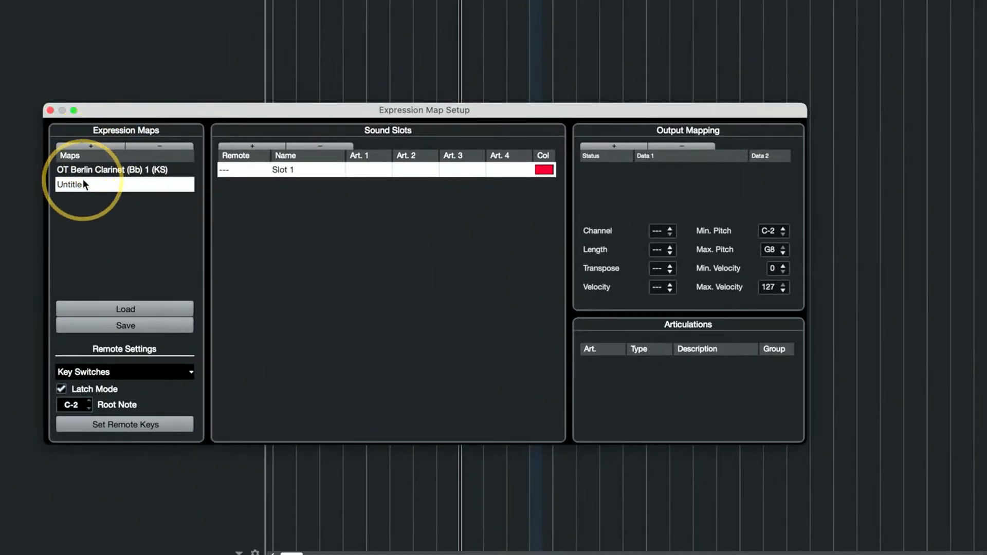
double_click(72, 183)
text(De)
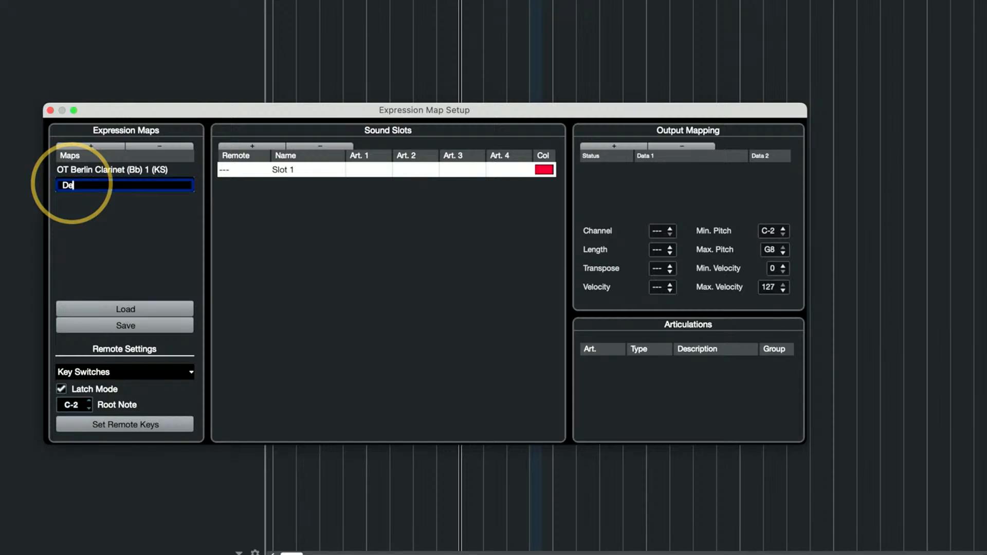
text(mo)
key(Return)
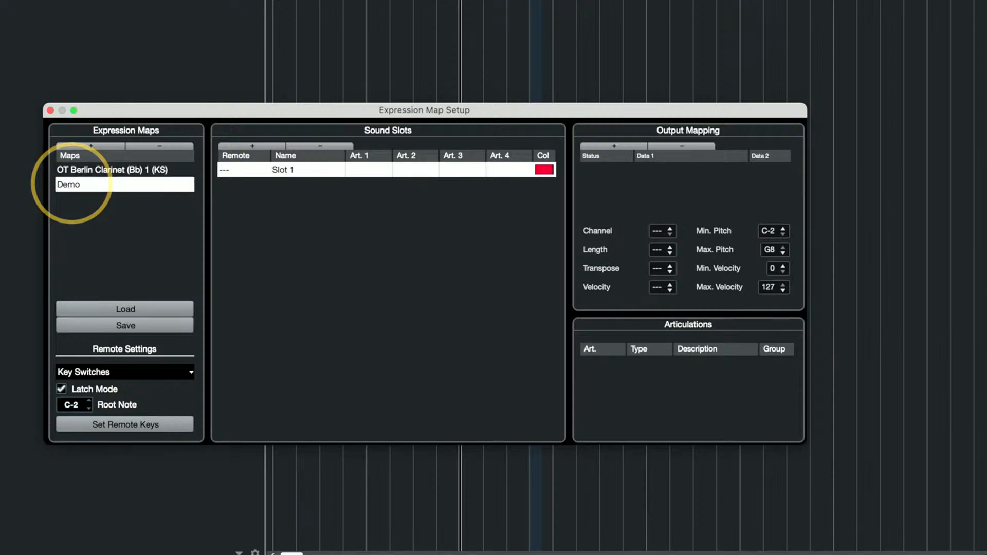
- Name the Demo map's first sound slot Natural and add a second slot named Marcato
double_click(288, 171)
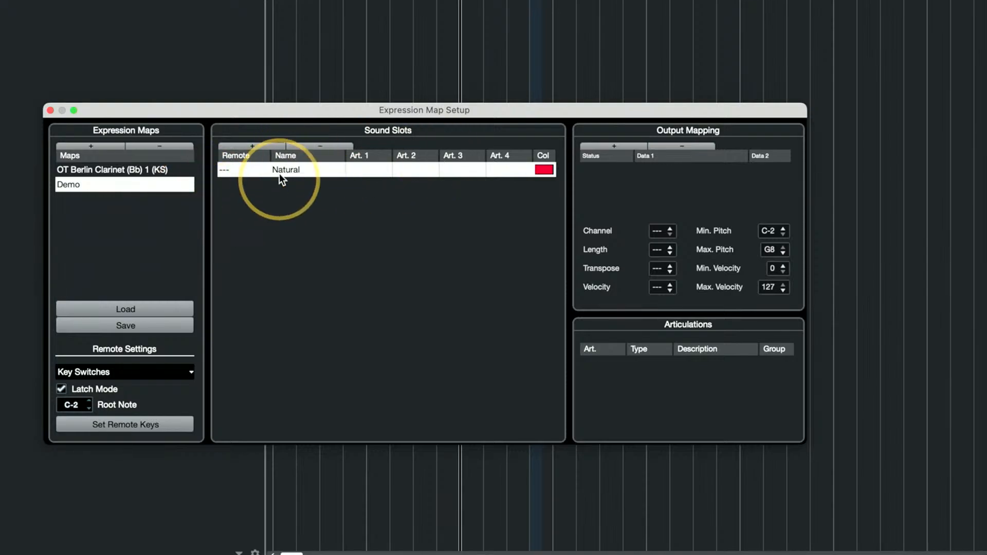
click(265, 147)
double_click(284, 184)
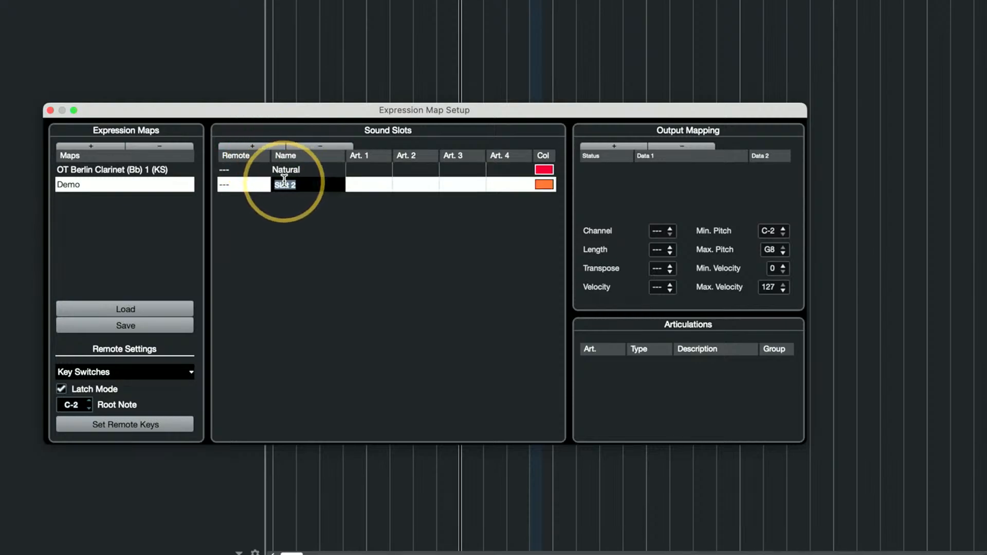
text(Marcato)
key(Return)
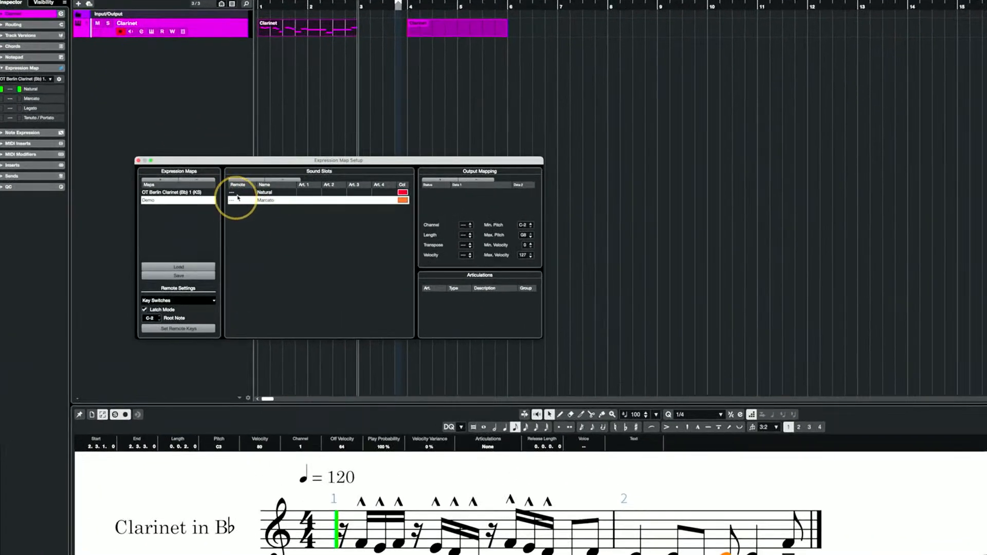
- Show the Clarinet track's SINE Player for reference and give the Marcato slot channel 1 and a Note-On output mapping
click(232, 193)
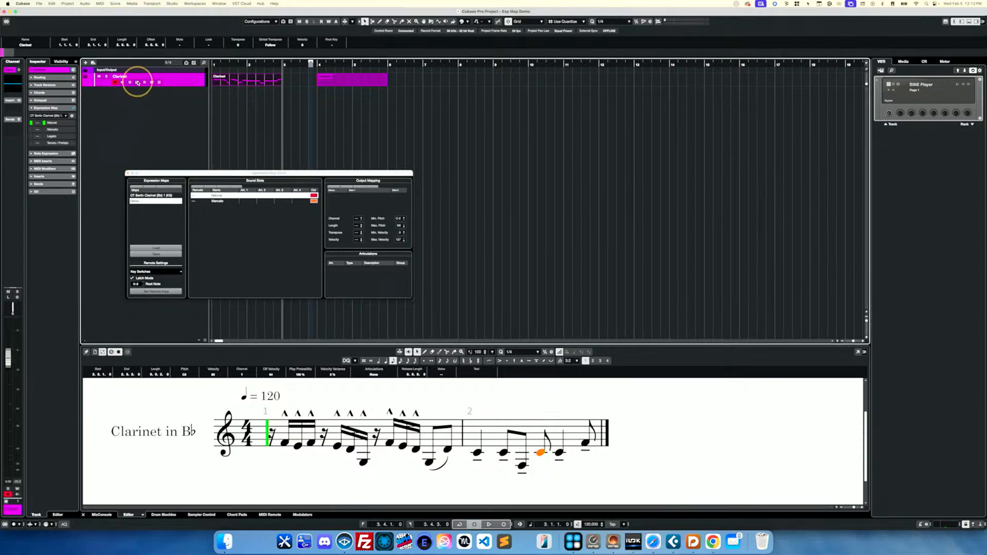
click(138, 82)
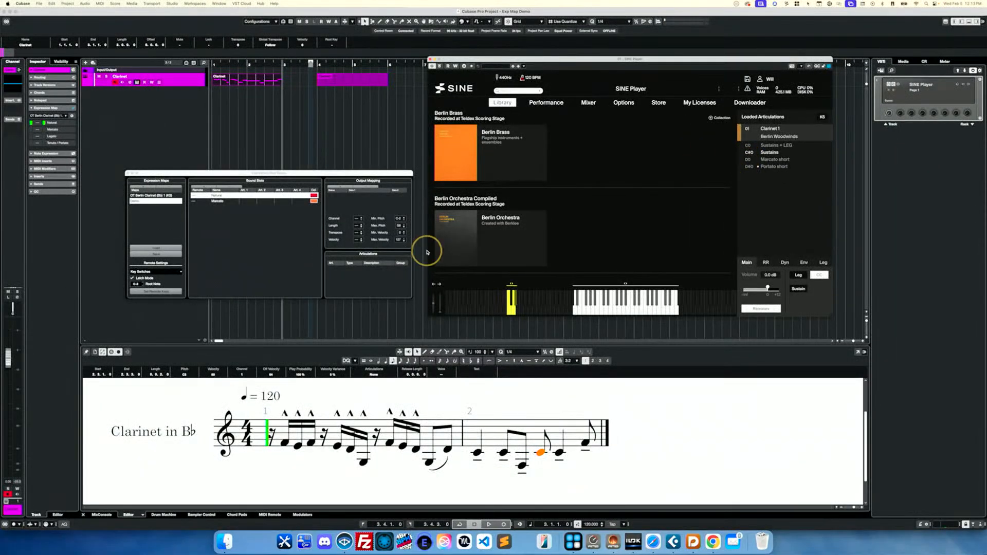
click(227, 202)
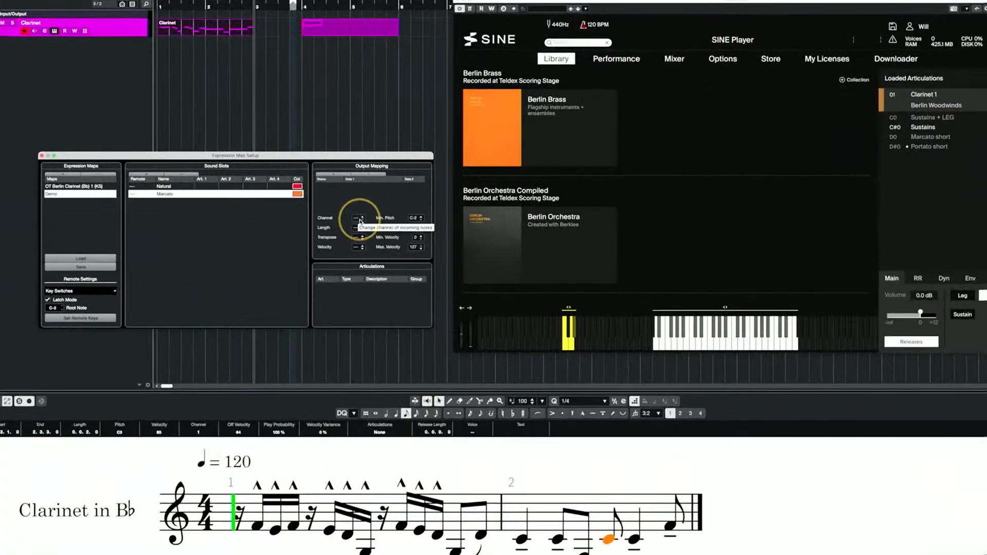
click(362, 218)
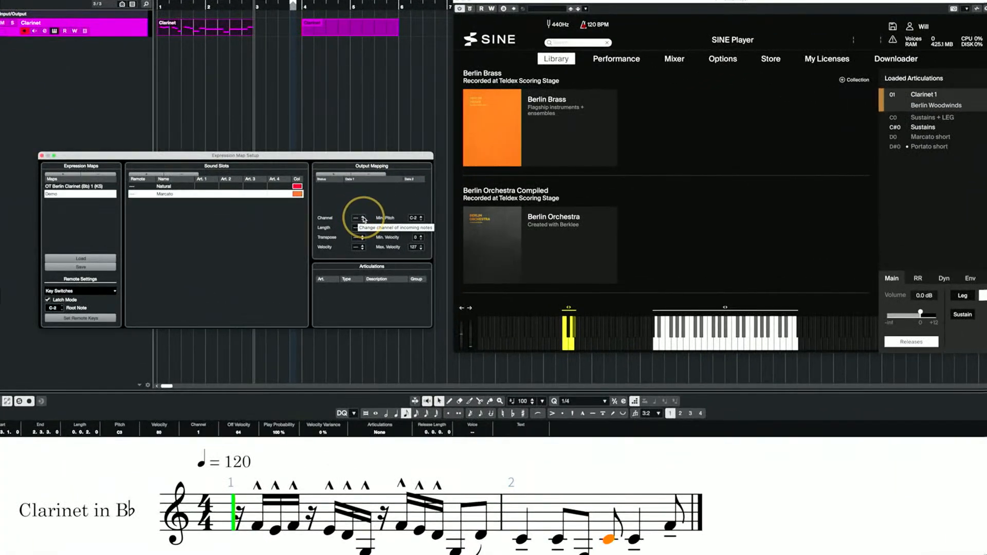
click(333, 174)
click(381, 186)
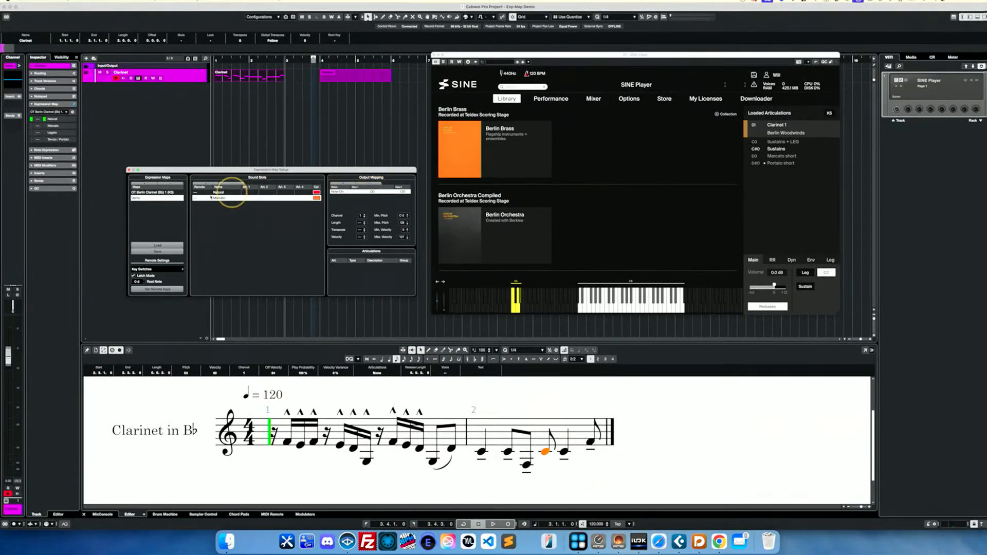
- Close the Expression Map Setup and assign the Demo map to the Clarinet track
click(129, 170)
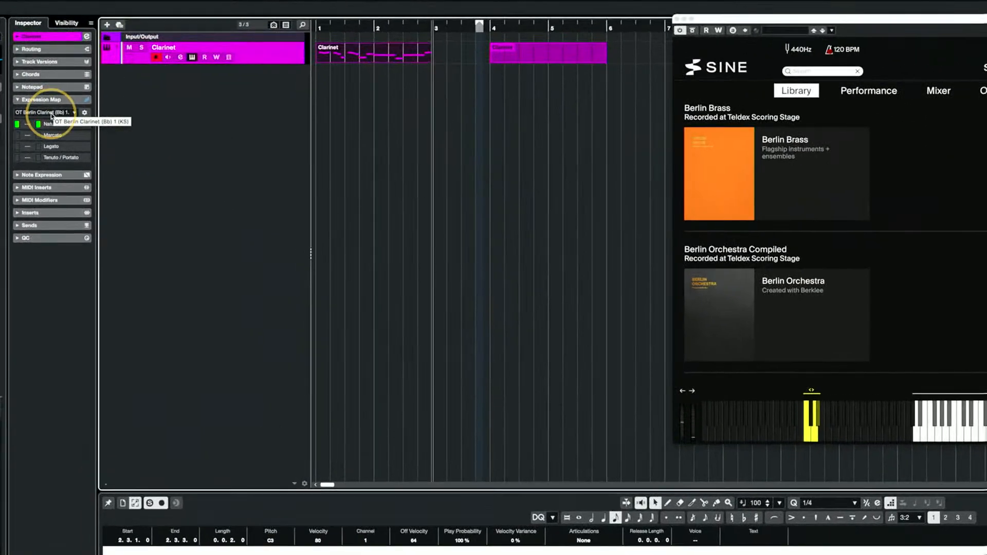
click(54, 112)
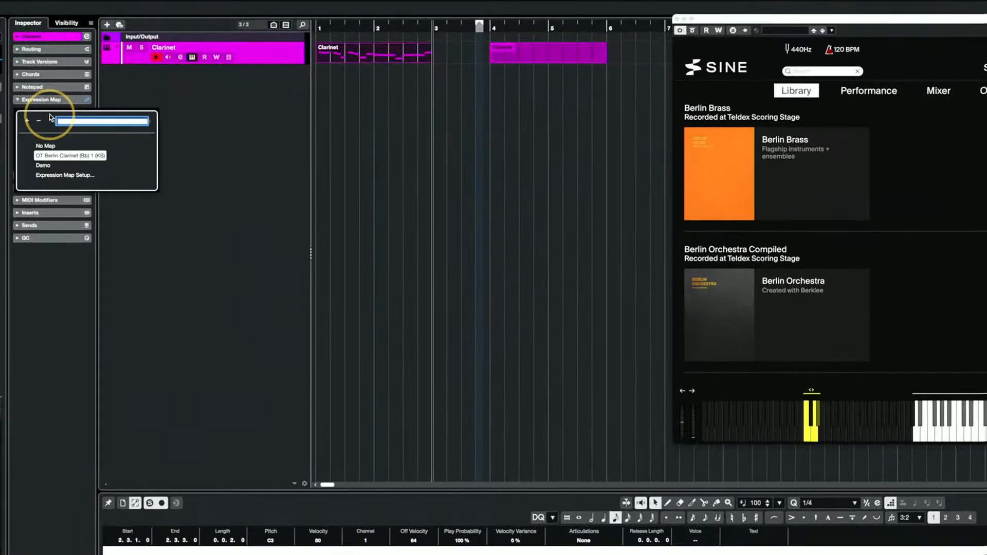
click(51, 155)
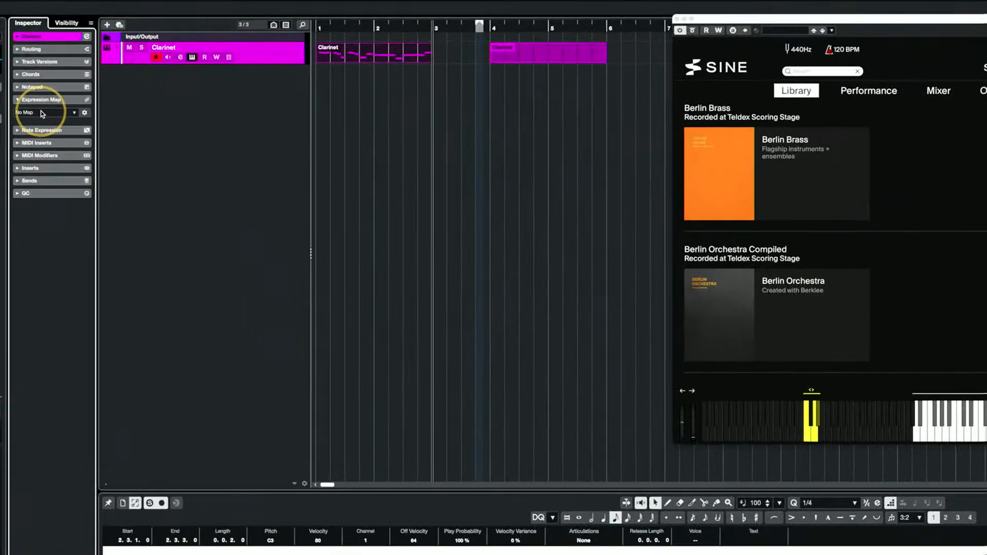
click(41, 110)
click(43, 165)
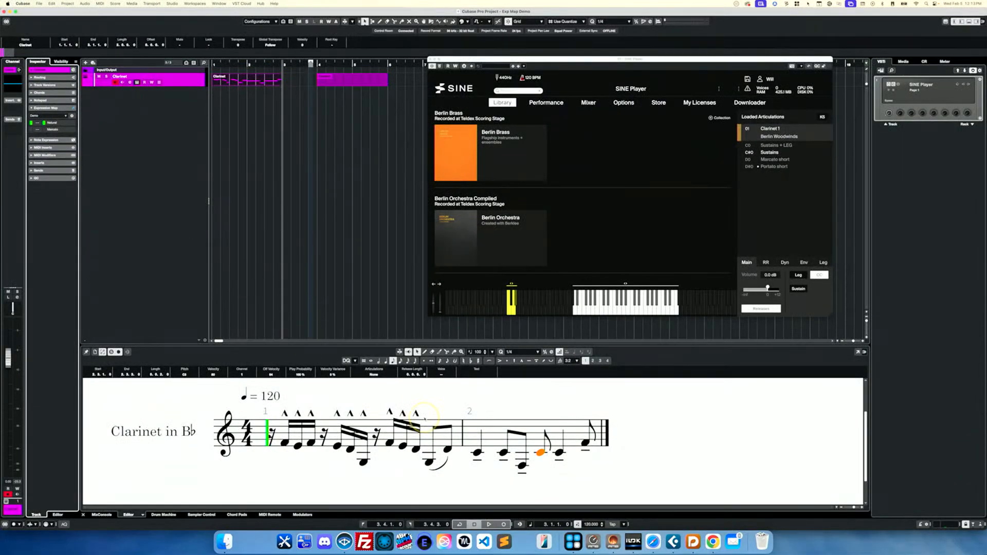
- Audition the marcato F in the third beat of measure 1 and check that the Clarinet track uses the Demo expression map
click(390, 443)
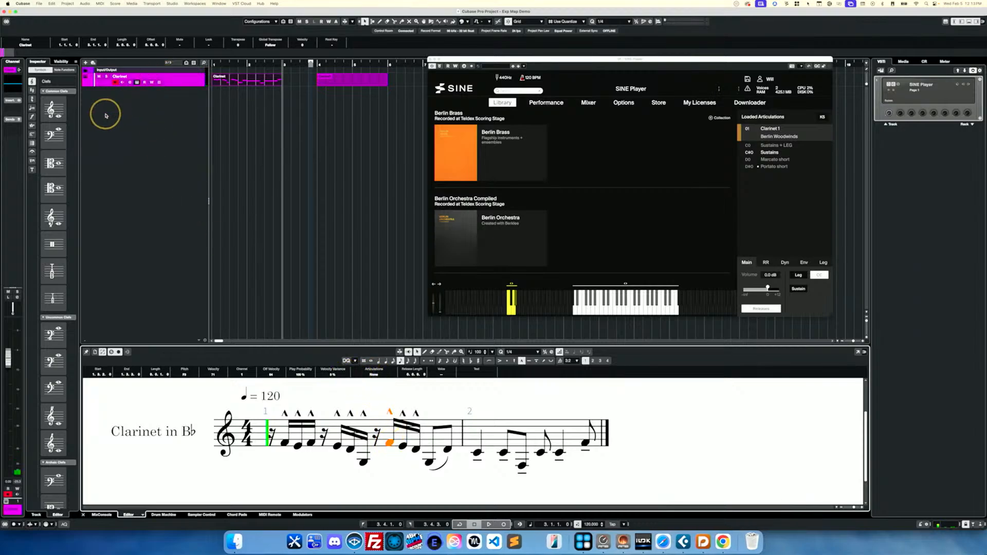
click(176, 81)
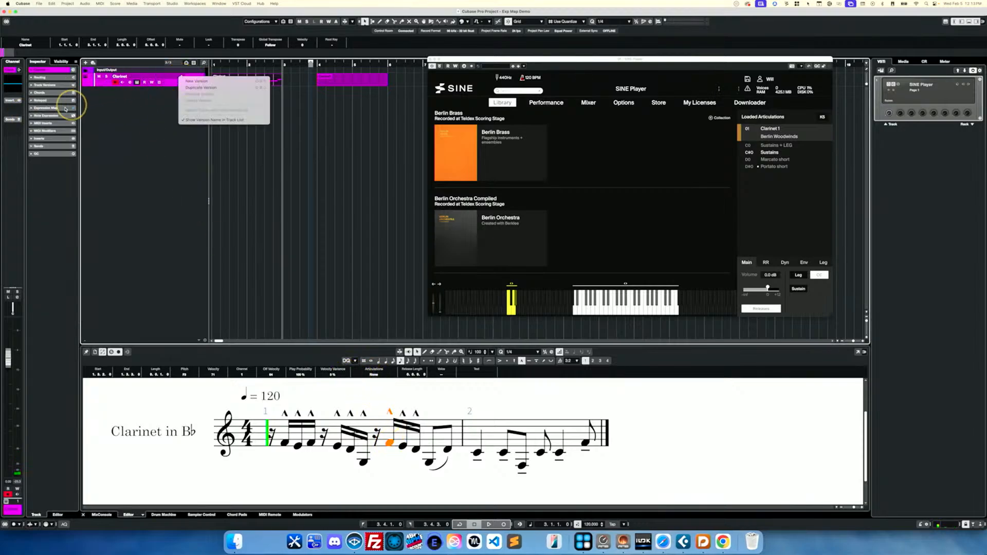
click(31, 108)
click(31, 109)
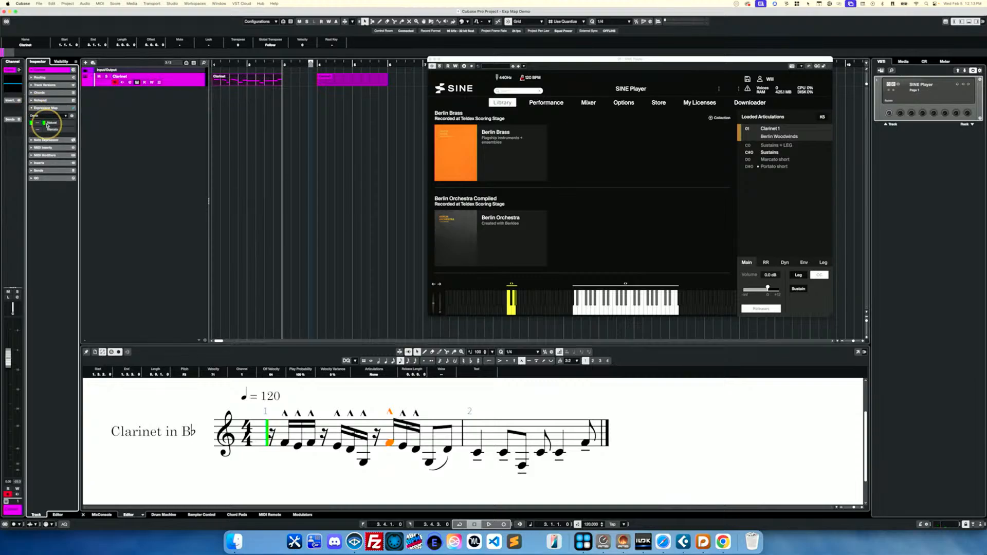
click(48, 116)
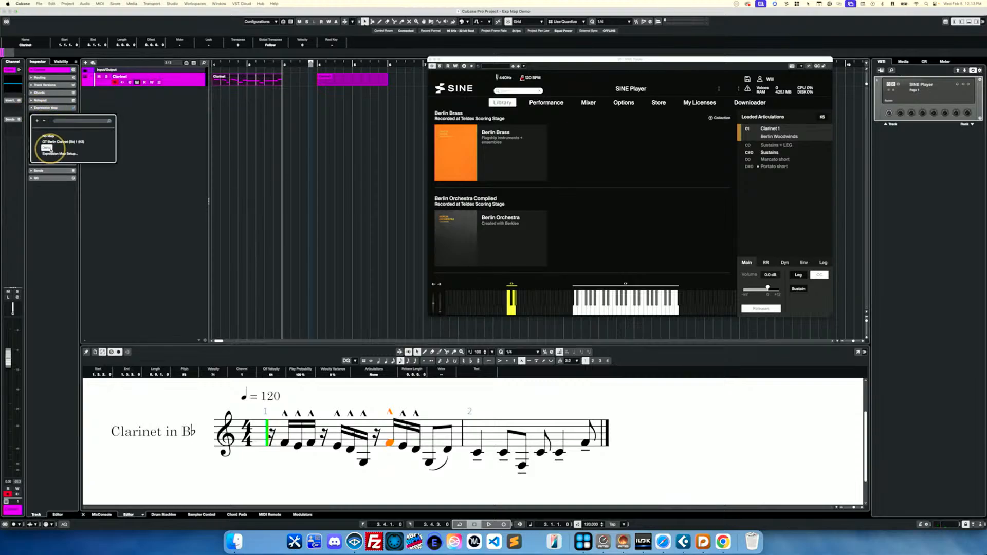
click(47, 148)
- Review the Marcato slot's output mapping in the Demo map, close the setup and audition the same marcato F
click(72, 116)
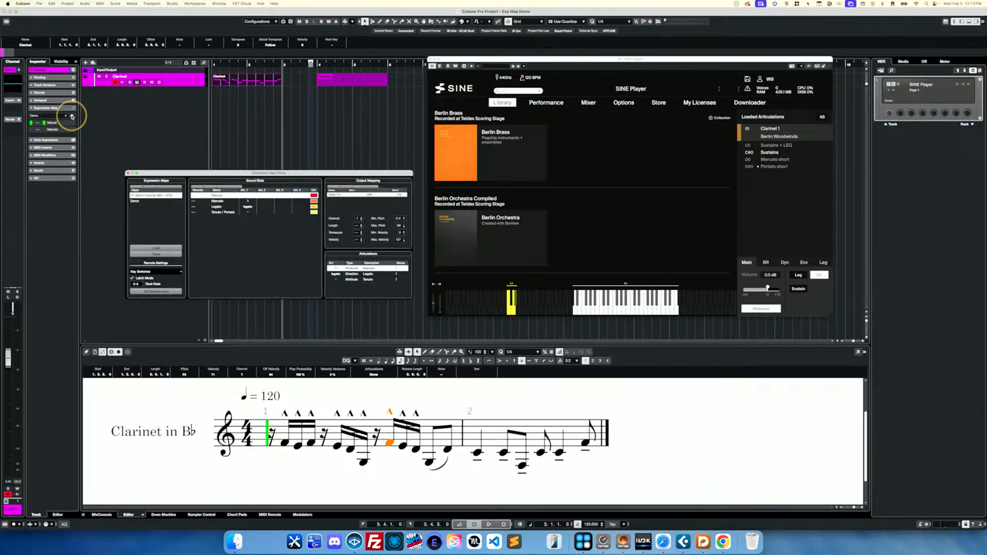
click(149, 201)
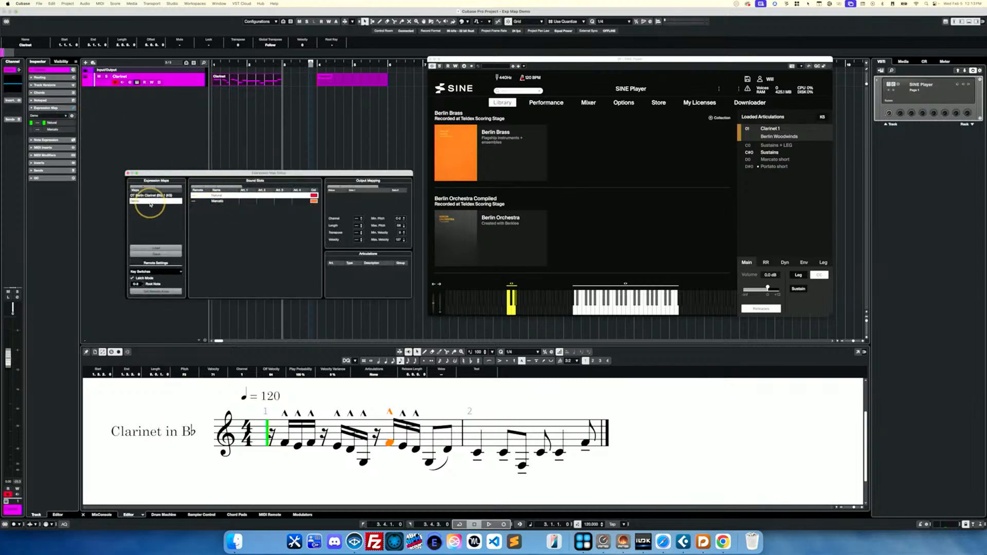
click(221, 201)
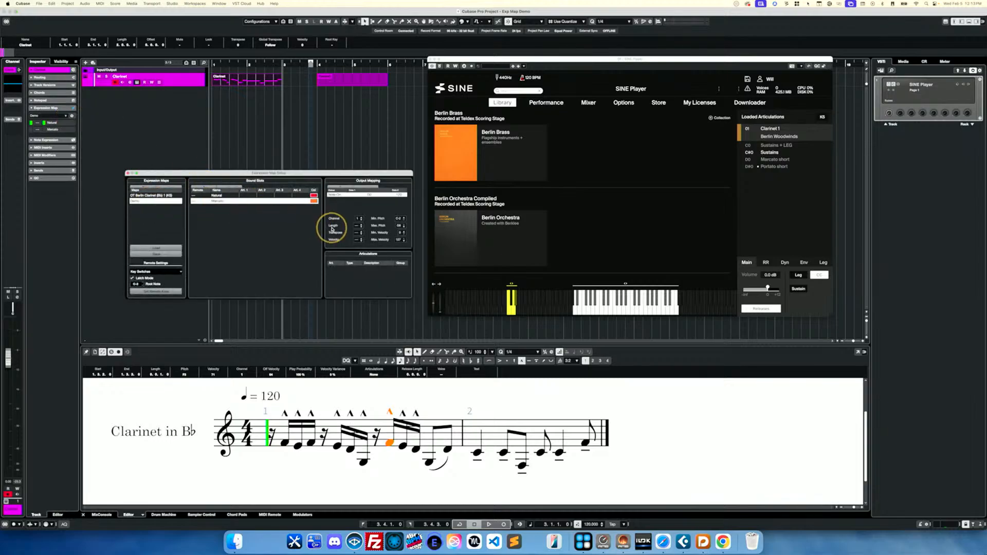
click(127, 173)
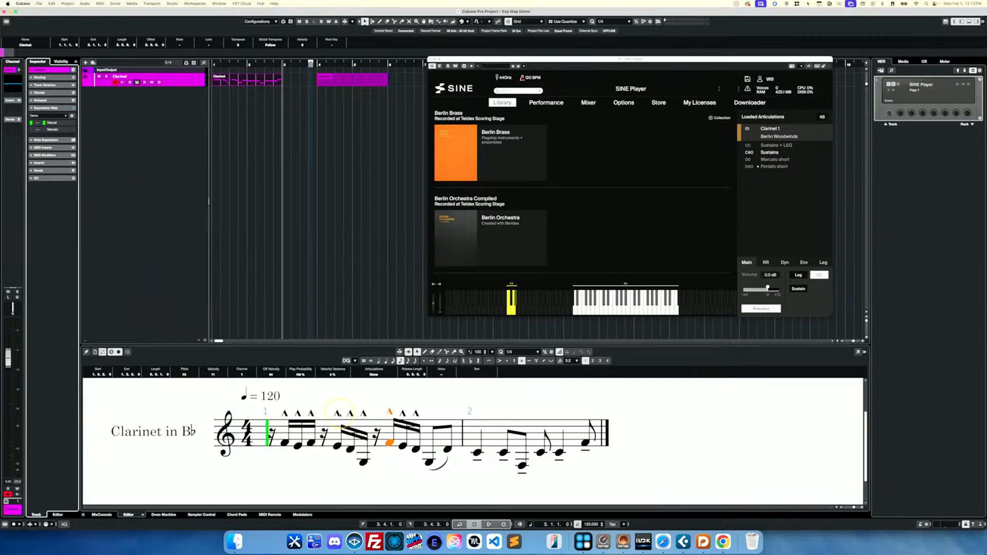
click(390, 445)
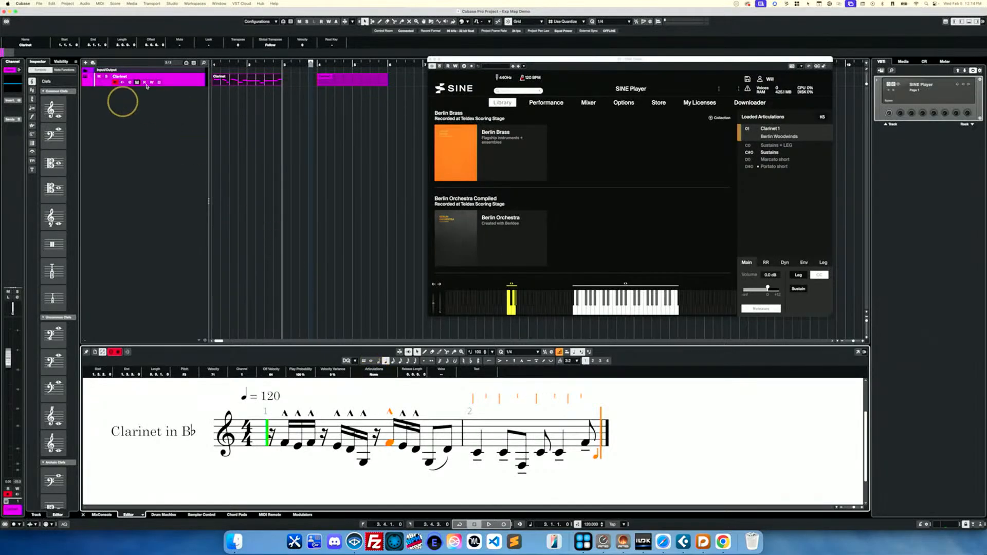
- Return to the Clarinet track's expression map settings and choose Demo again
click(195, 84)
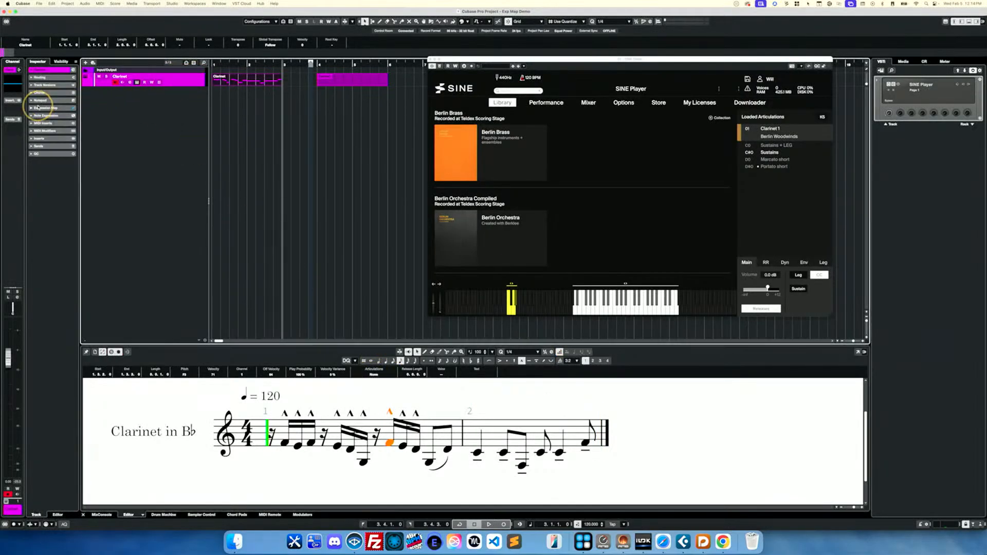
click(34, 108)
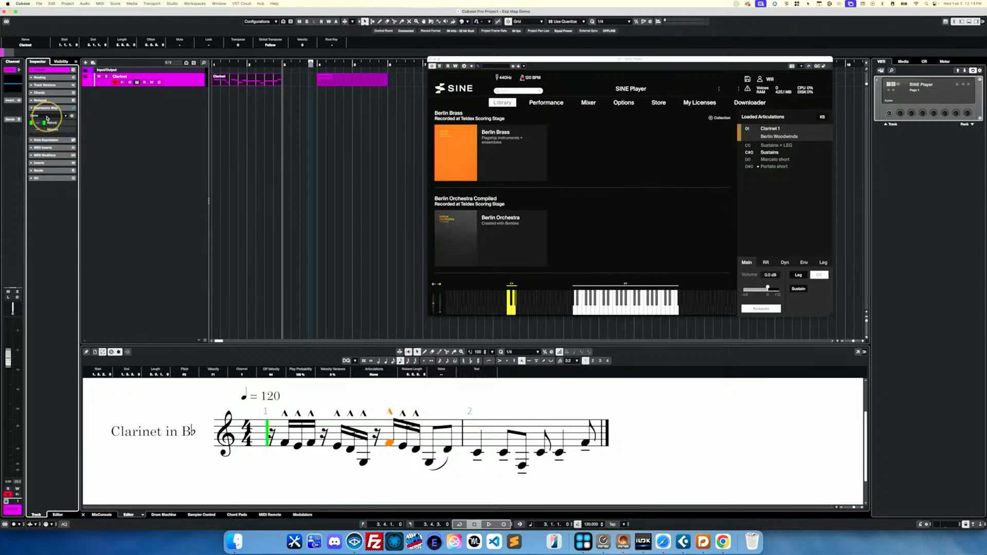
click(47, 117)
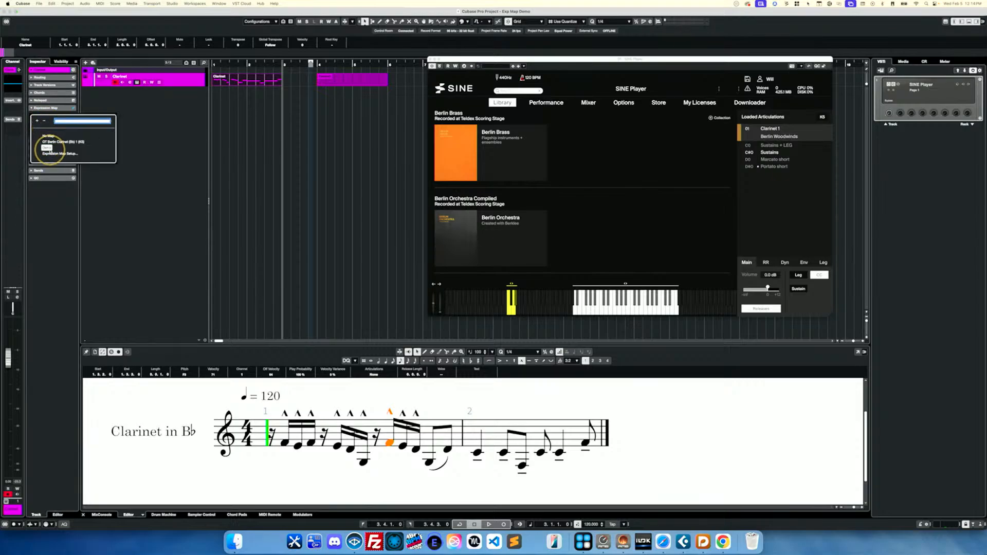
click(48, 149)
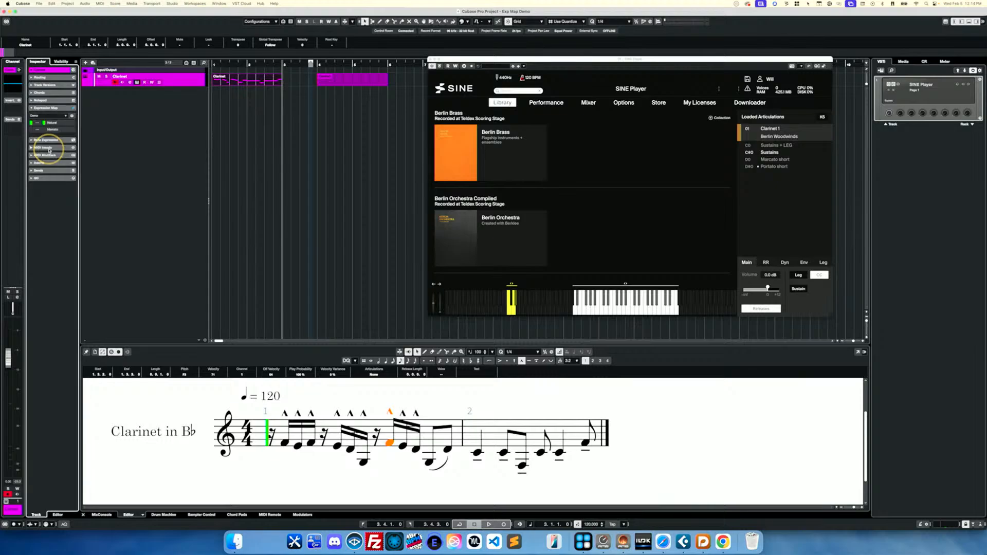
- View the saved expression map files available for loading in the Expression Map Setup without loading any
click(71, 117)
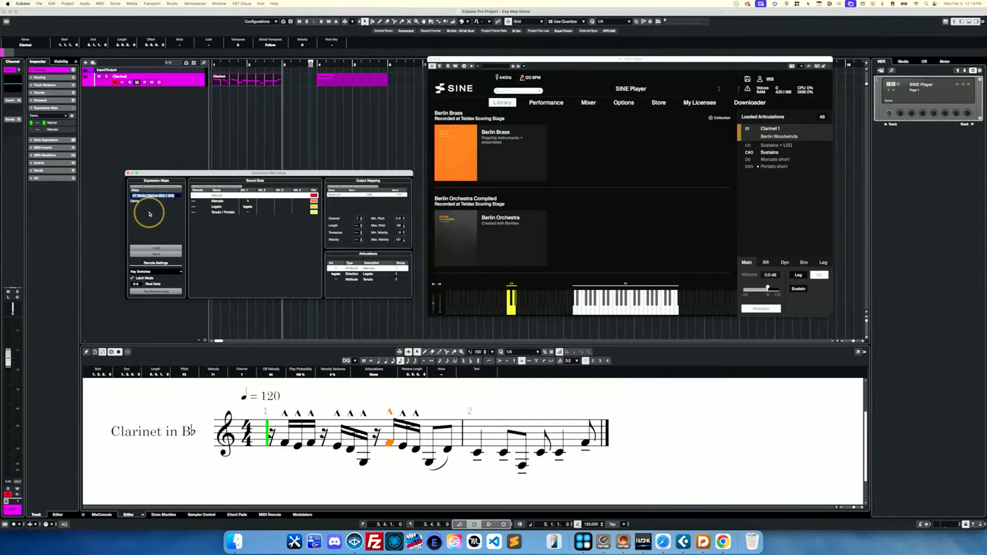
click(170, 249)
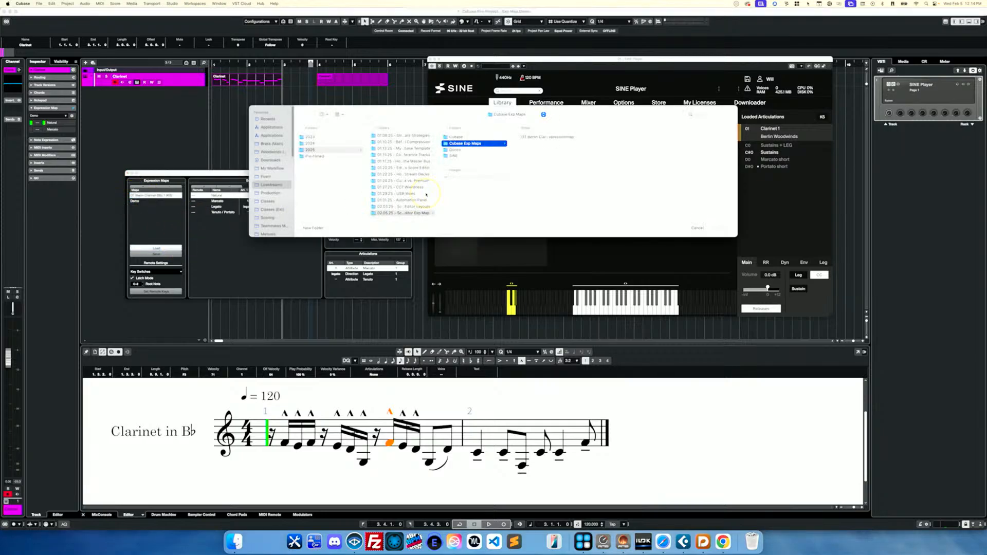
click(696, 228)
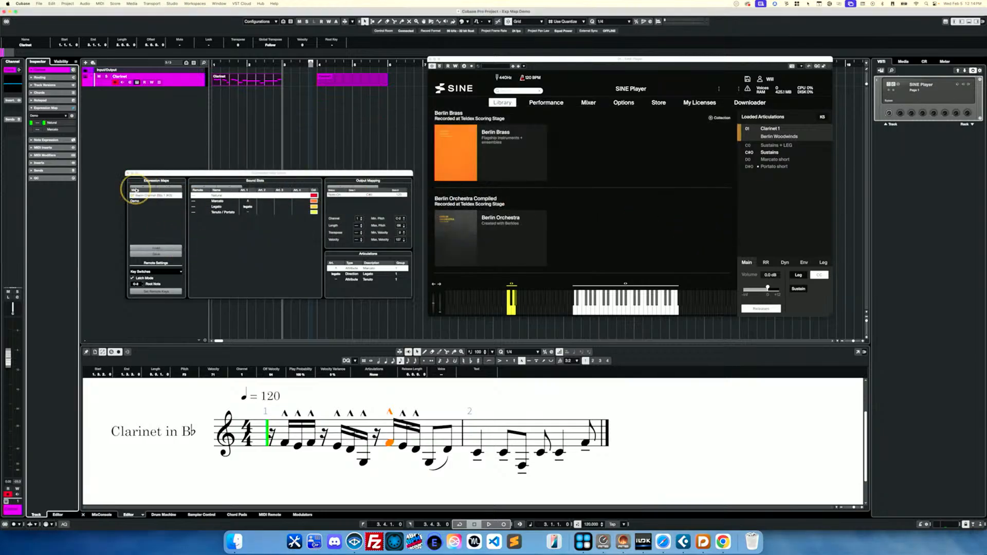
- Close the Expression Map Setup, assign the OT Berlin Clarinet (Bb) 1 map to the Clarinet track and check the score's articulation field
click(128, 174)
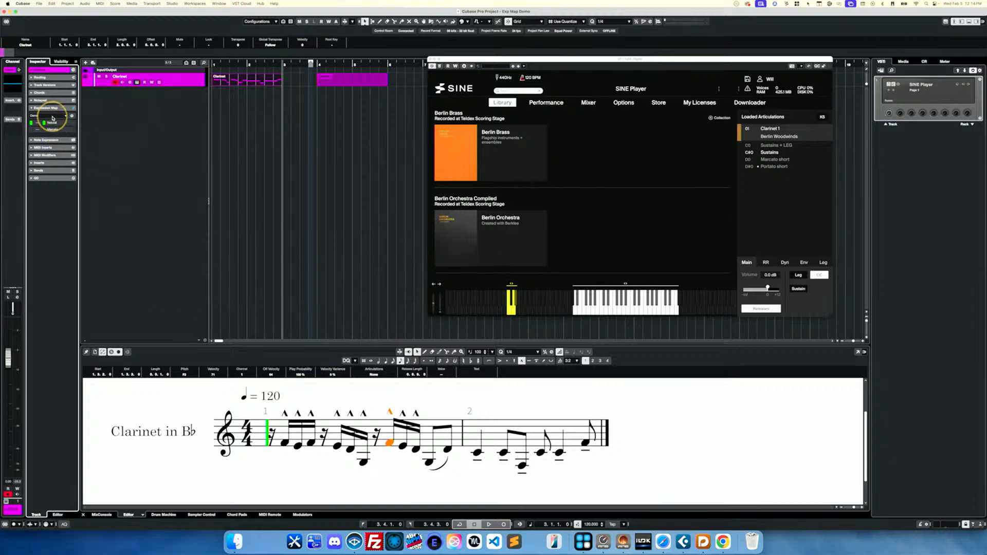
click(49, 115)
click(61, 141)
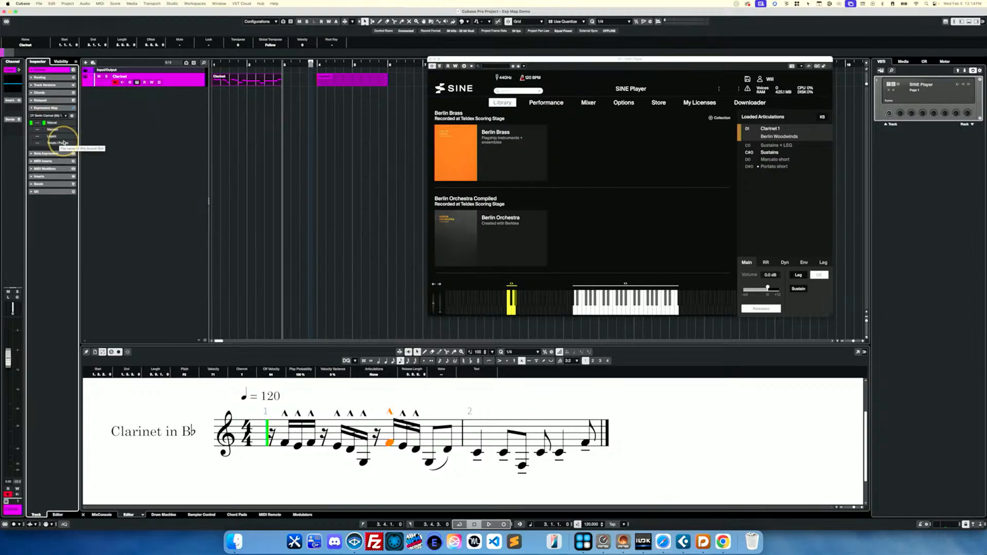
click(374, 374)
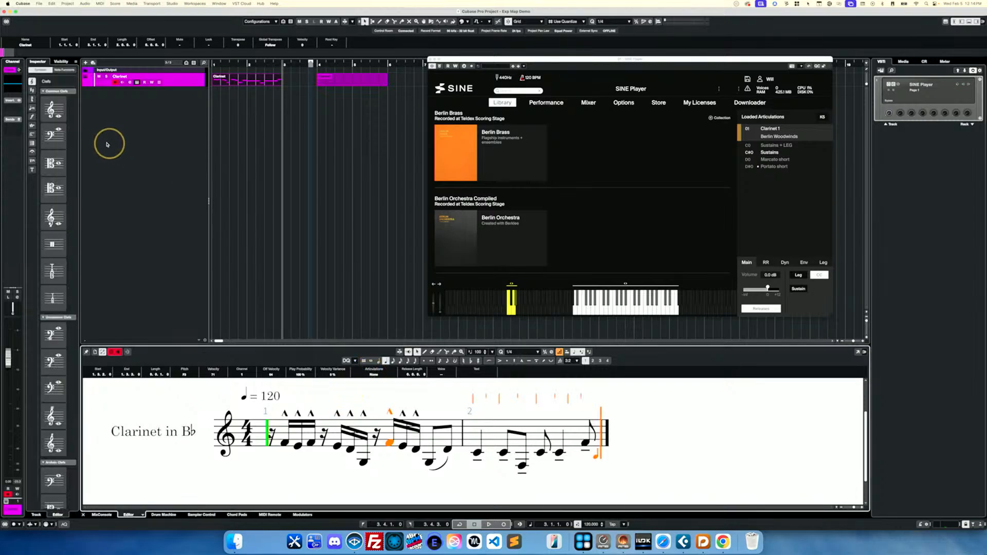
- Reassign the Demo expression map to the Clarinet track and check the articulation field in the score
click(193, 79)
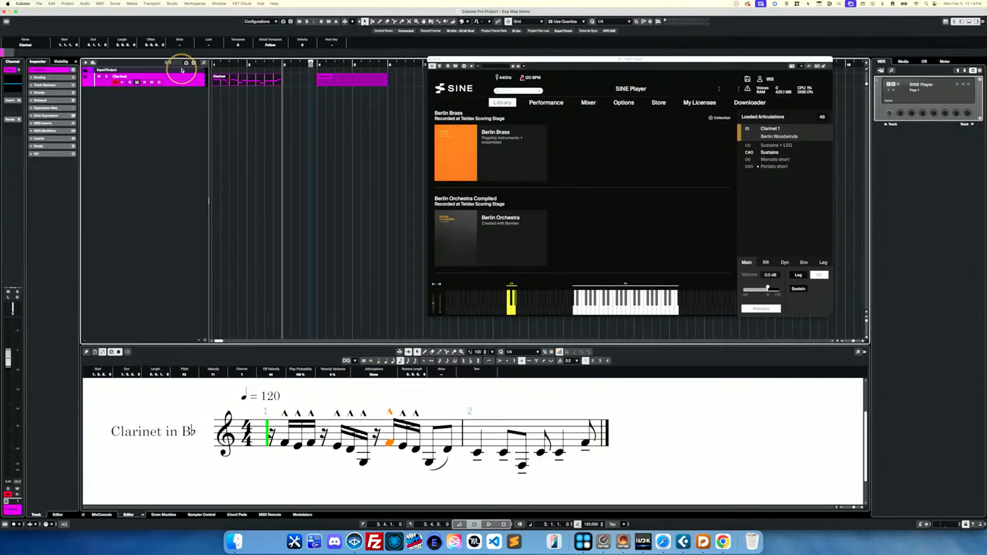
click(183, 70)
click(192, 84)
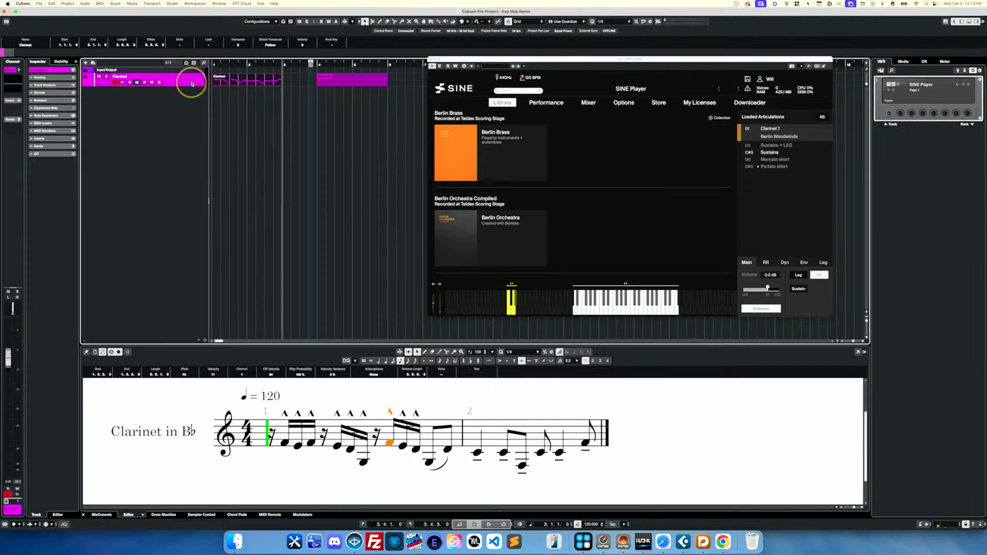
click(45, 108)
click(50, 116)
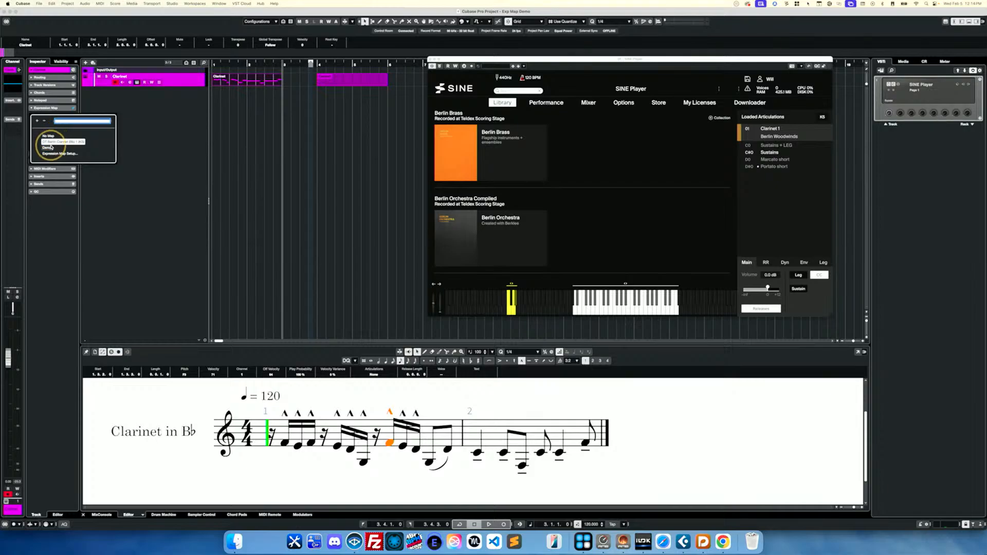
click(47, 148)
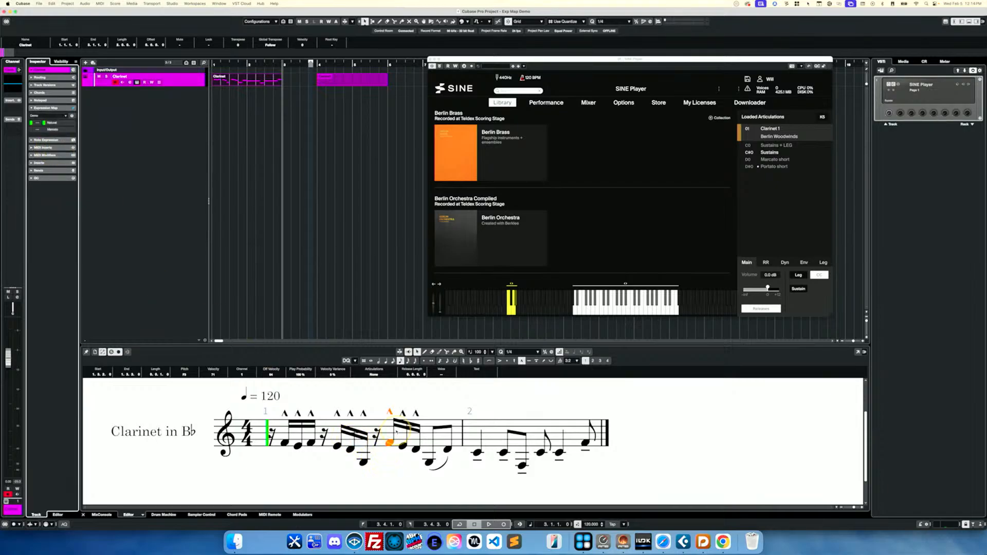
click(375, 376)
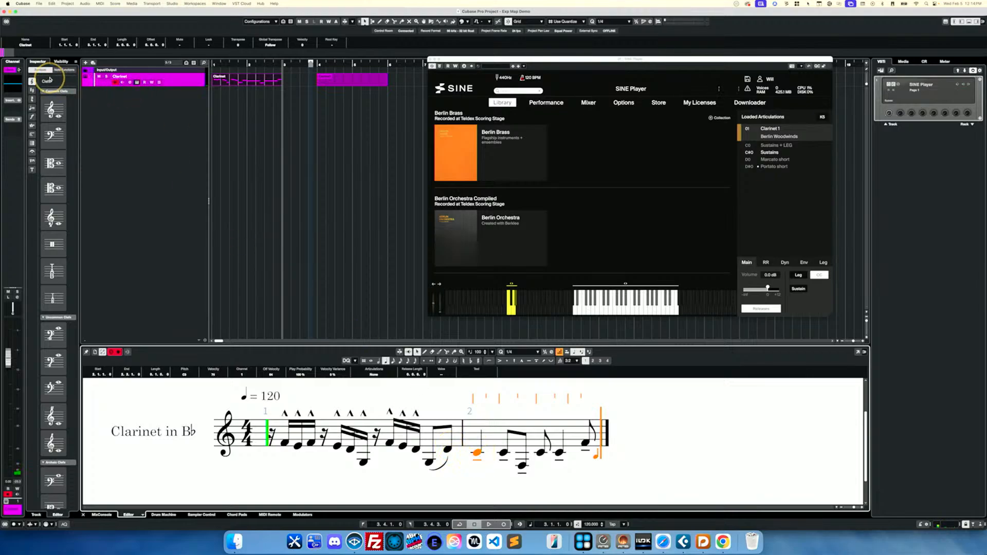
- Reopen the Expression Map Setup and review the Marcato, Legato and Tenuto / Portato slots of the OT Berlin Clarinet map
click(192, 80)
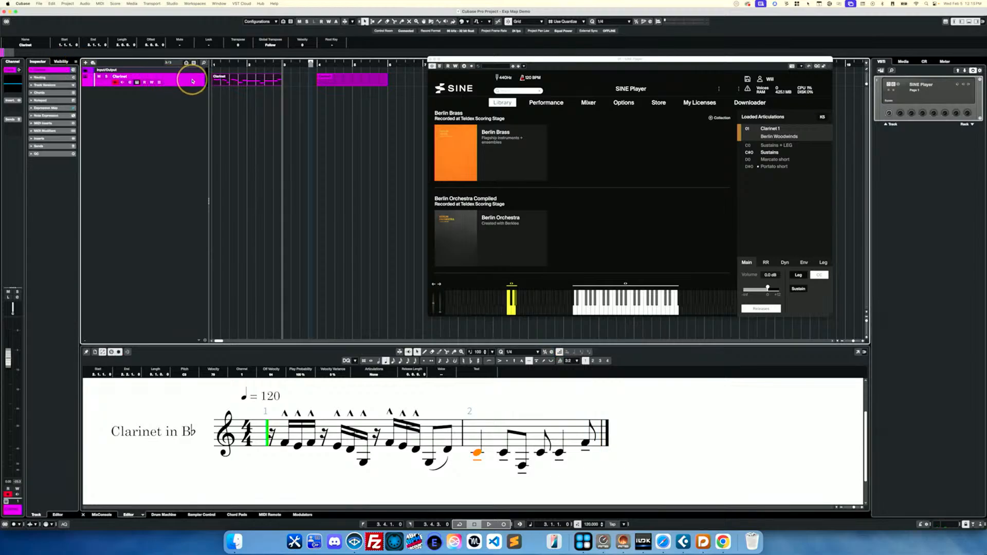
click(47, 108)
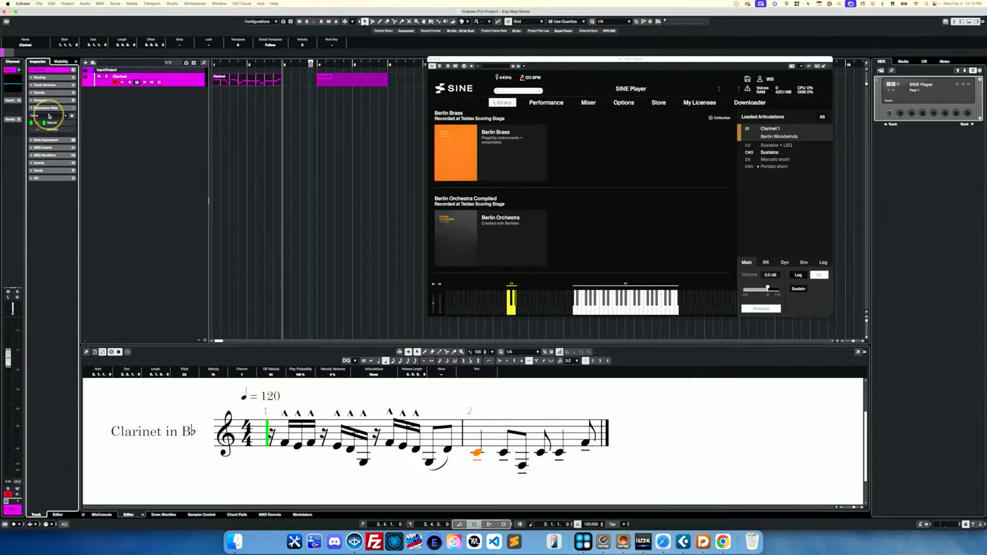
click(72, 117)
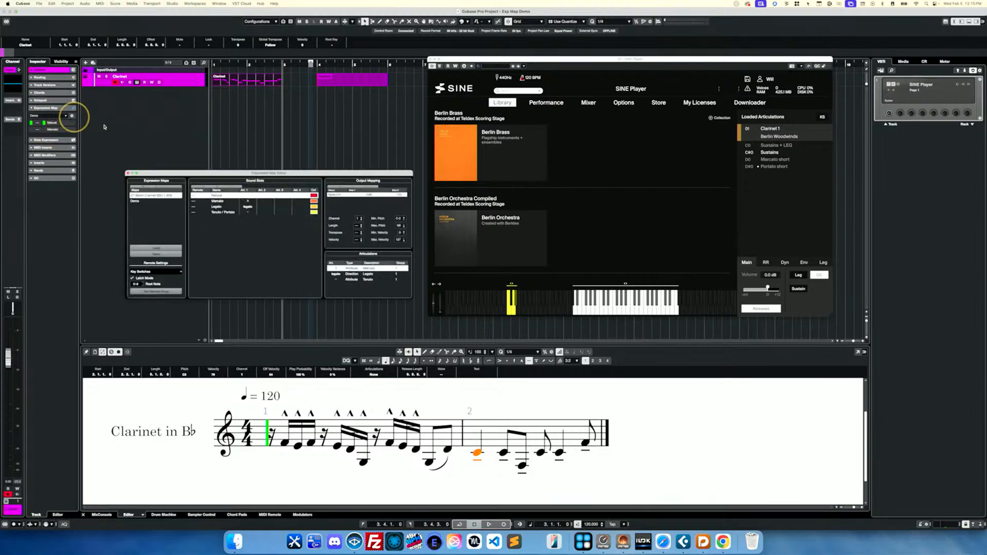
click(228, 201)
click(228, 207)
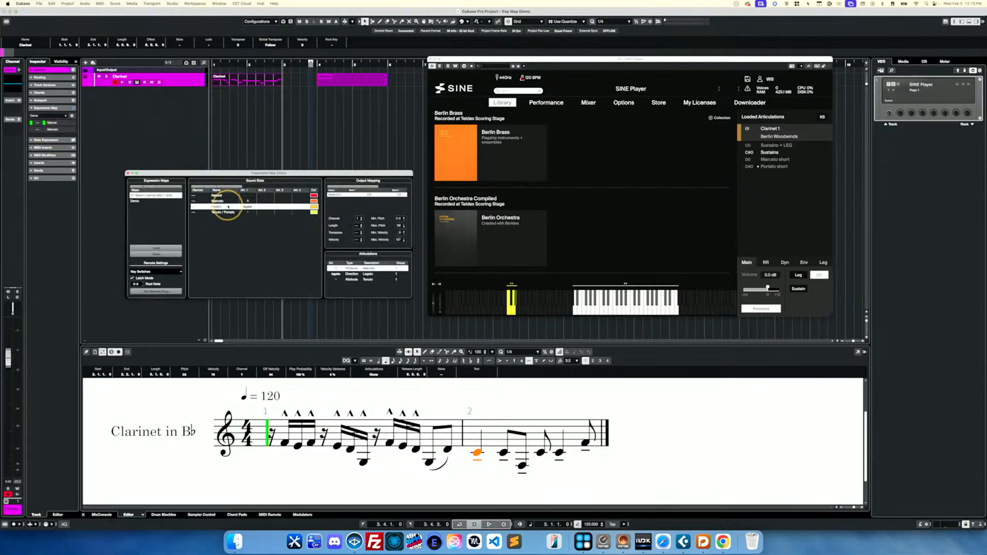
click(226, 212)
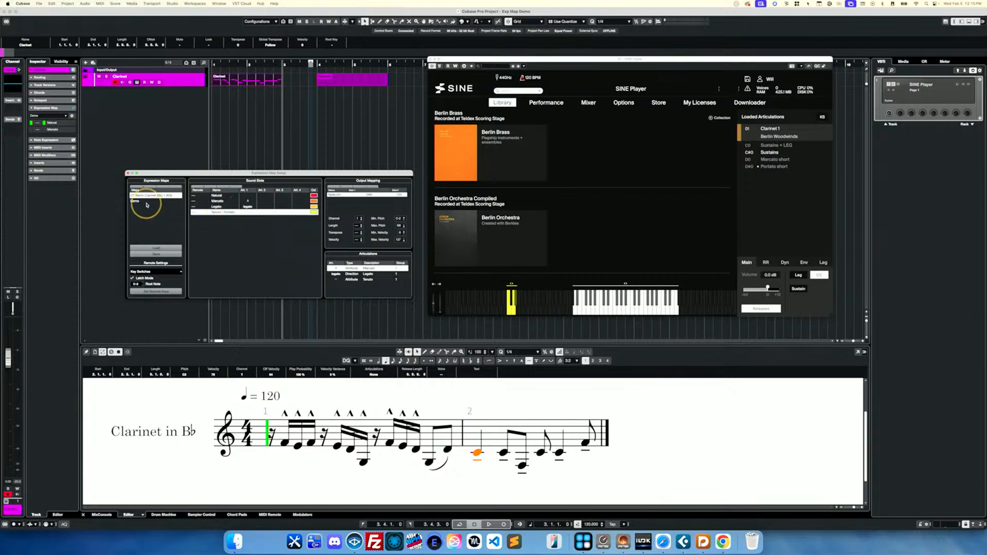
- Add an output mapping event to the Natural sound slot of the Demo map and close the setup
click(146, 202)
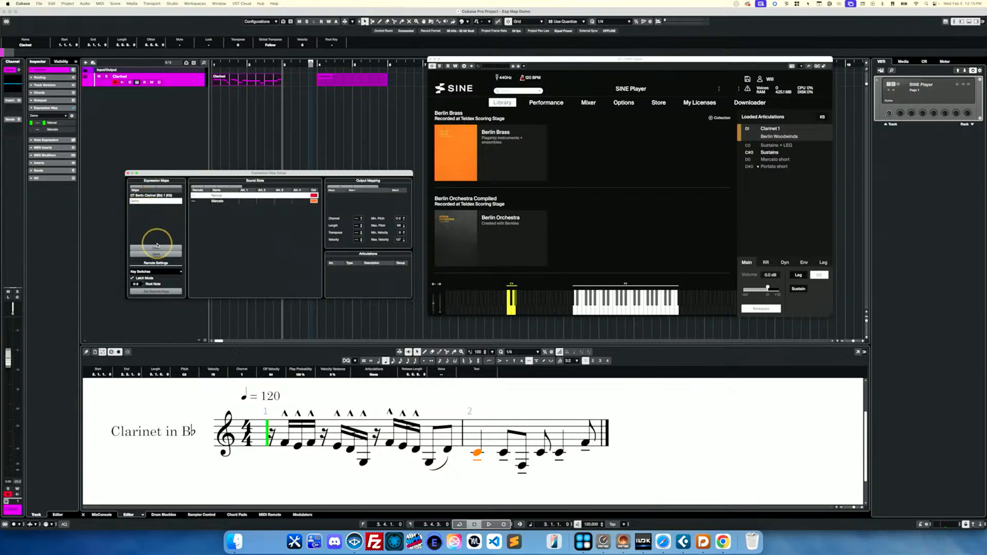
click(223, 201)
click(228, 196)
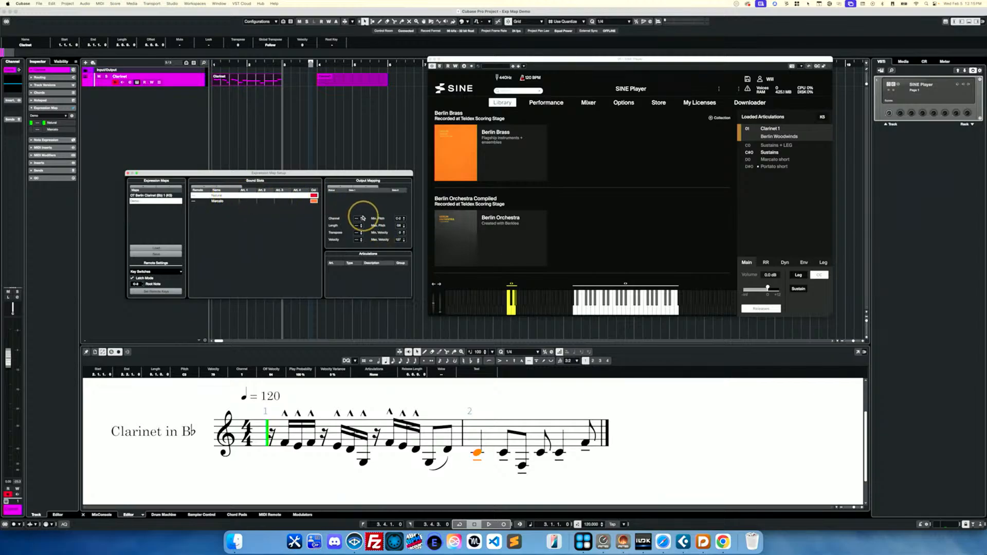
click(340, 187)
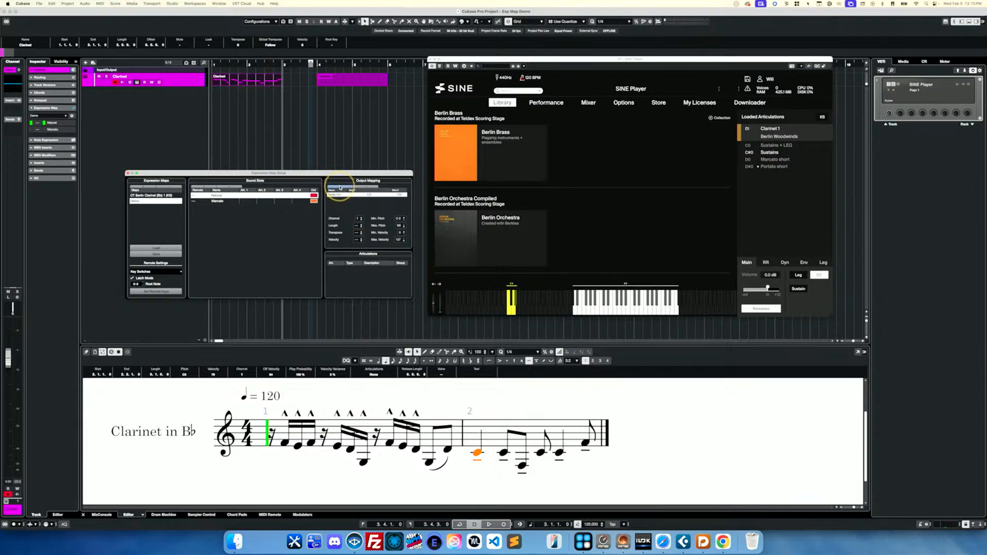
click(374, 195)
click(128, 174)
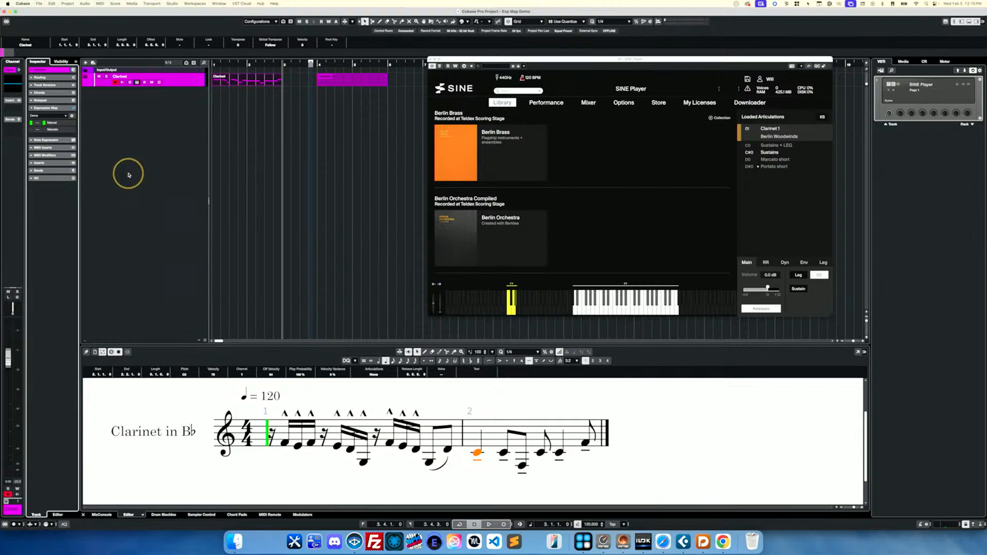
- Switch the Clarinet track to No Map and back to the Demo expression map
click(44, 117)
click(51, 137)
click(47, 116)
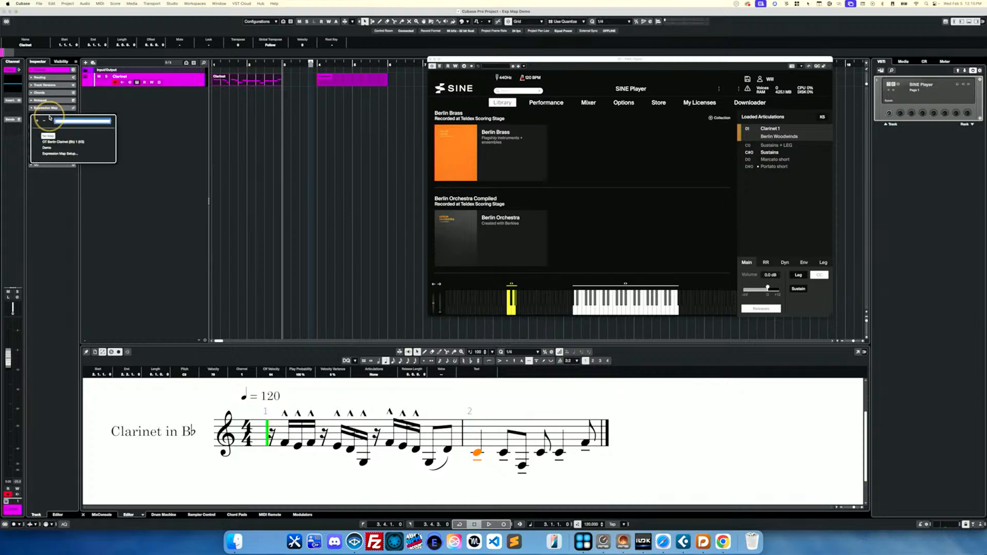
click(47, 148)
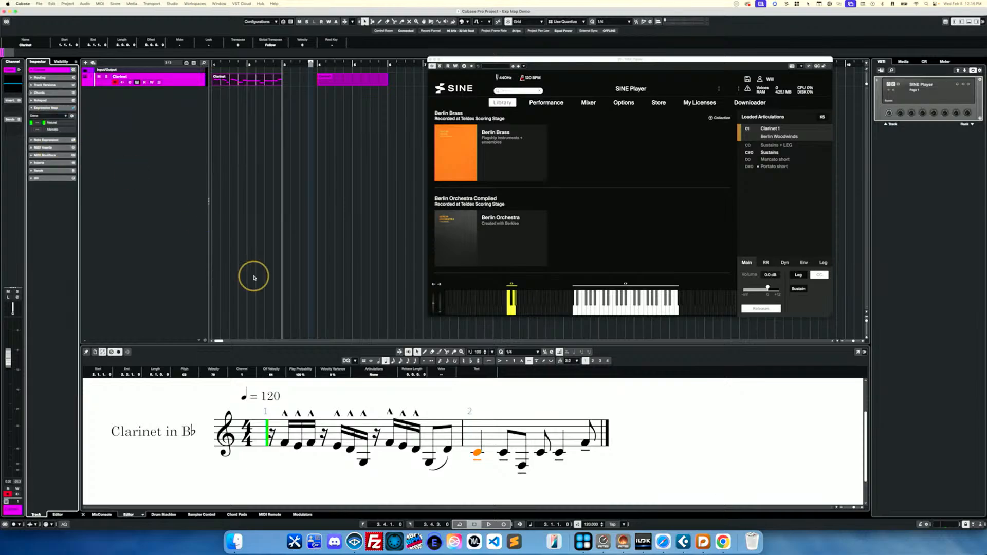
- Check the articulation field for both the first Clarinet part and the one starting at measure 4
click(375, 376)
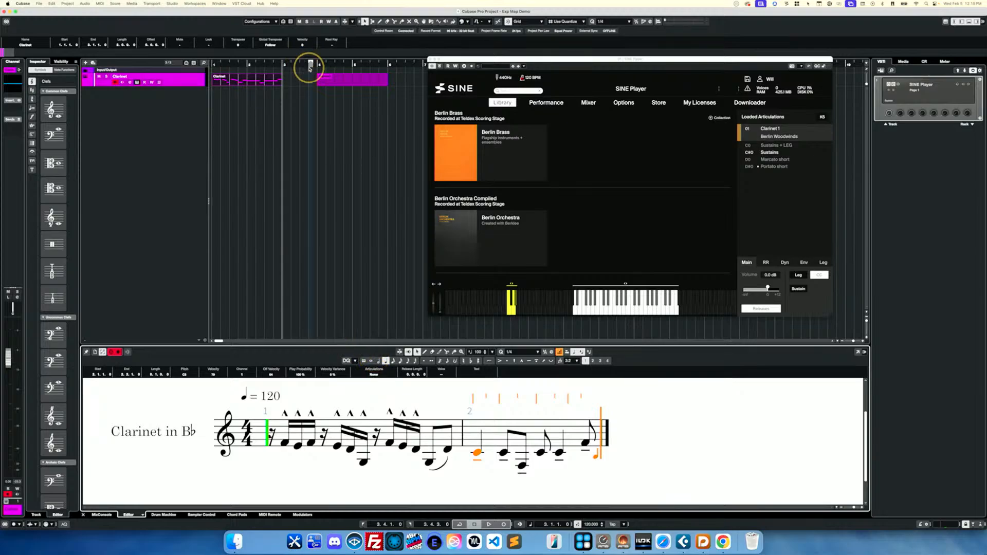
click(331, 78)
click(261, 79)
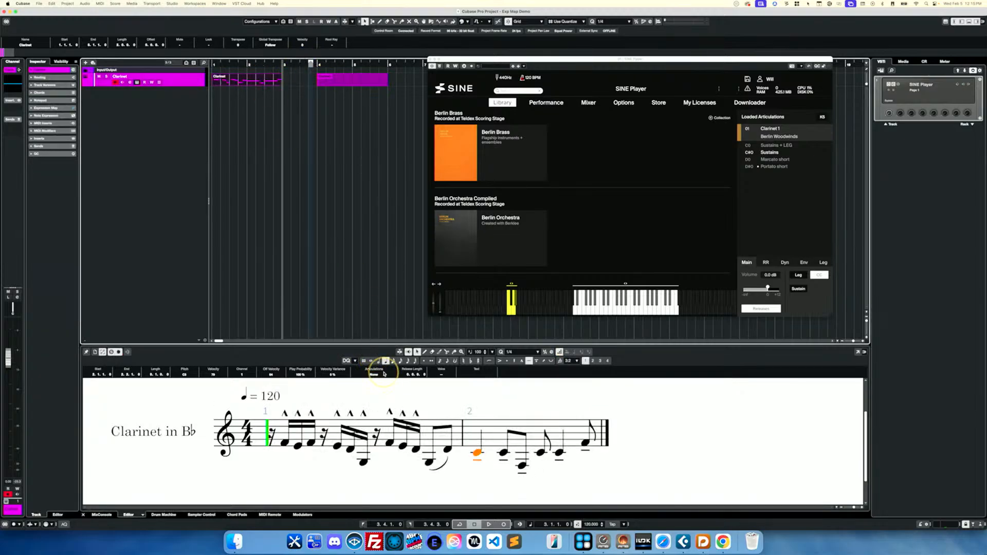
click(378, 376)
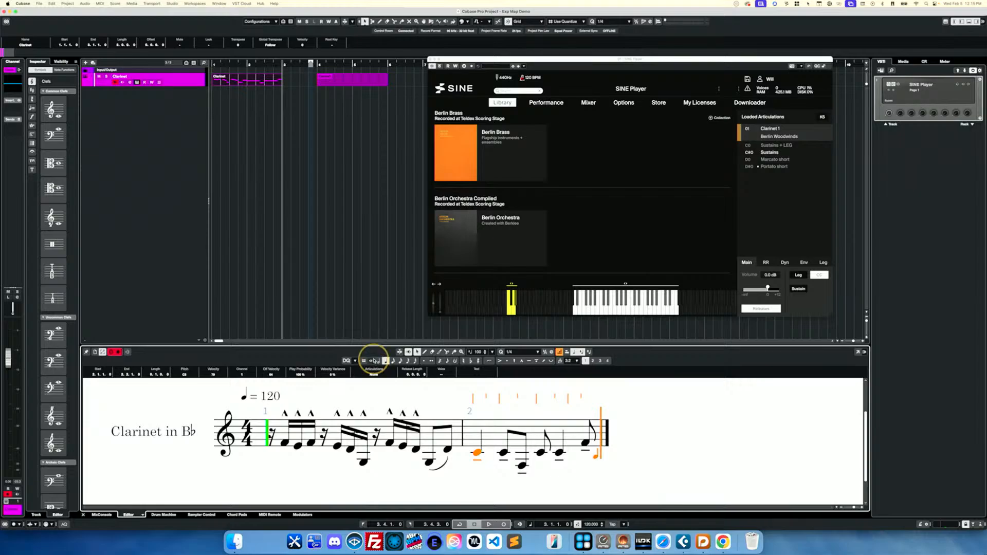
click(327, 81)
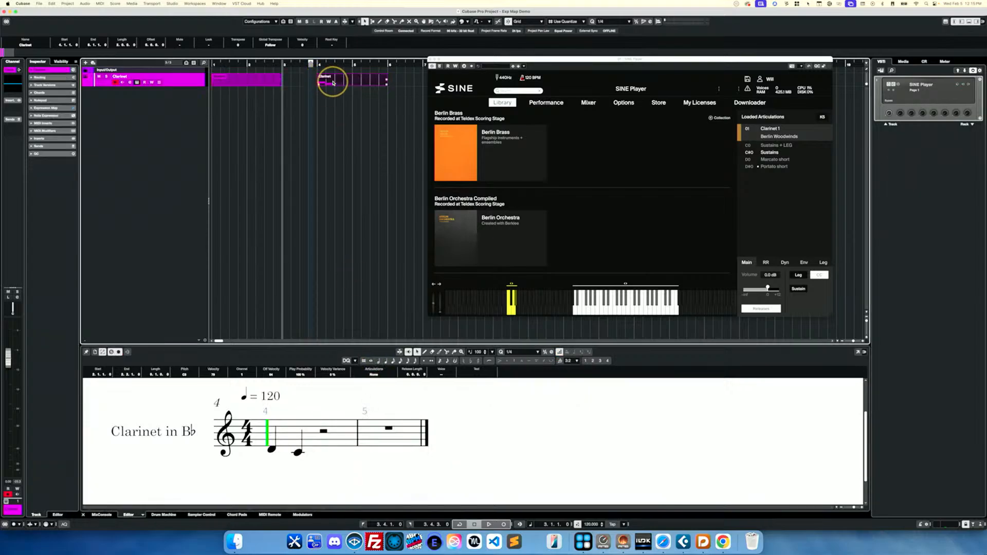
click(375, 358)
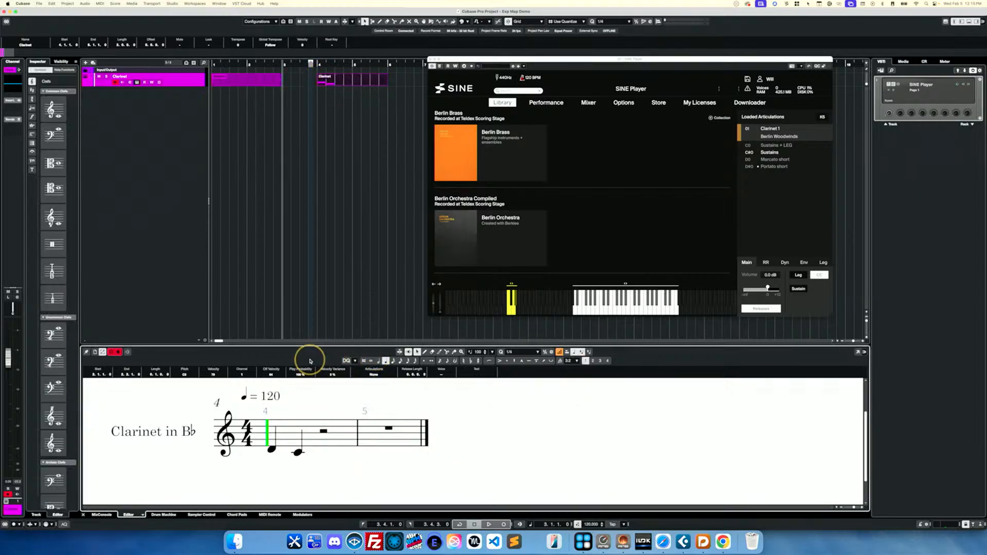
- Assign the OT Berlin Clarinet (Bb) 1 expression map to the Clarinet track
click(114, 140)
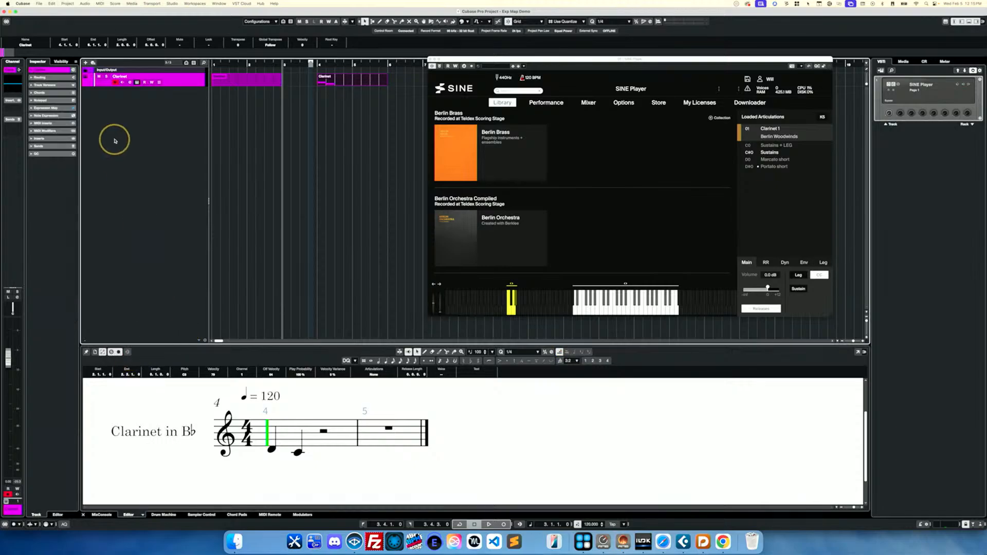
click(35, 108)
click(44, 116)
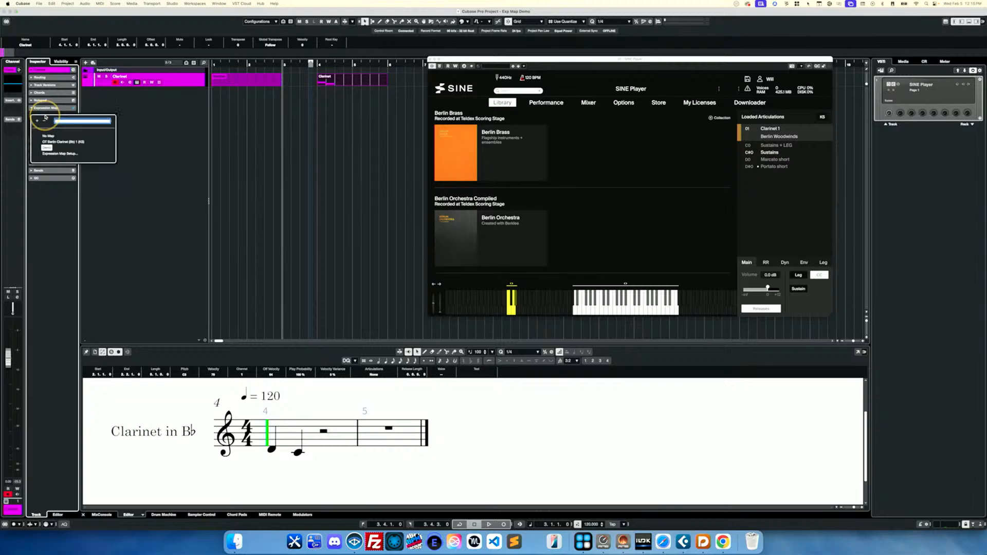
click(51, 142)
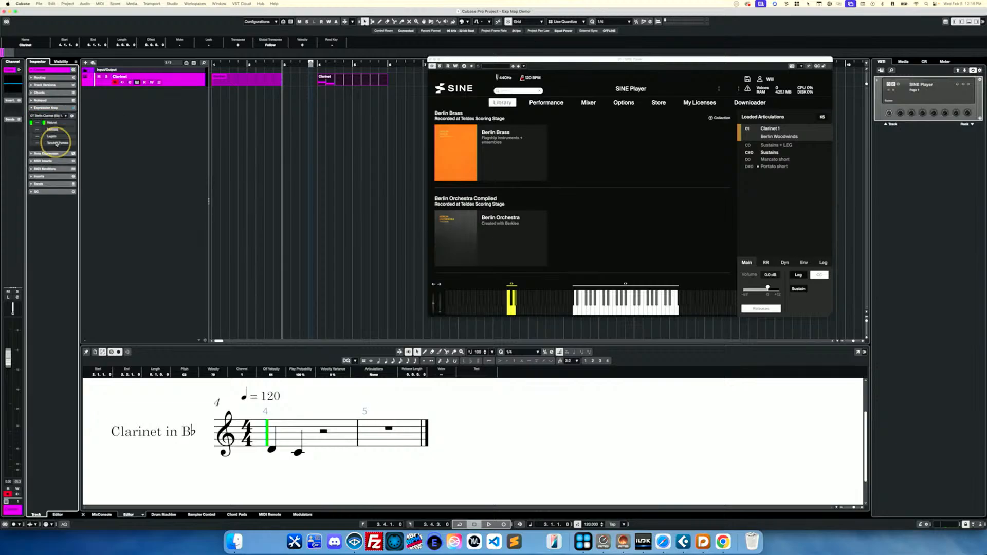
- Select the first D in measure 4 and check its articulation field with the reassigned map
click(377, 375)
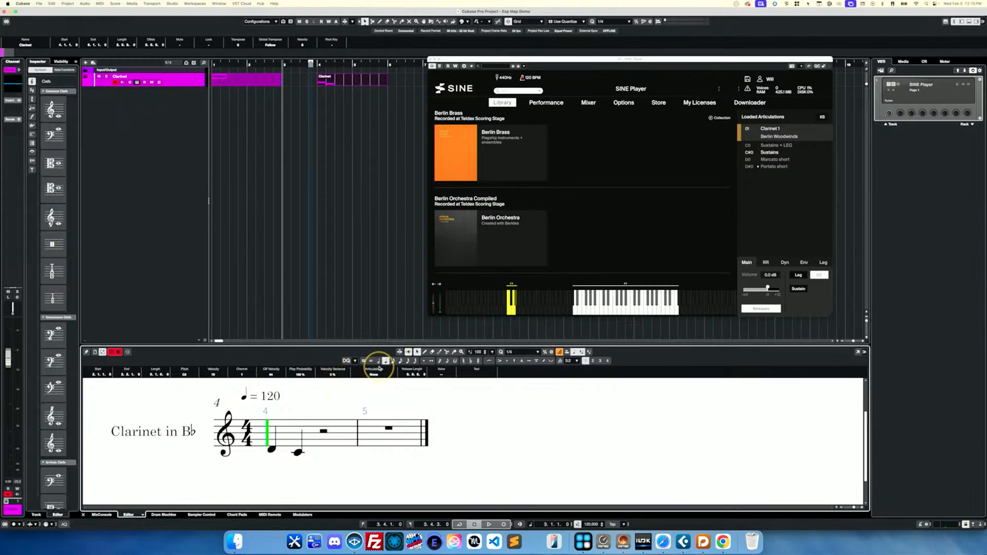
click(273, 449)
scroll(272, 447, up, 2)
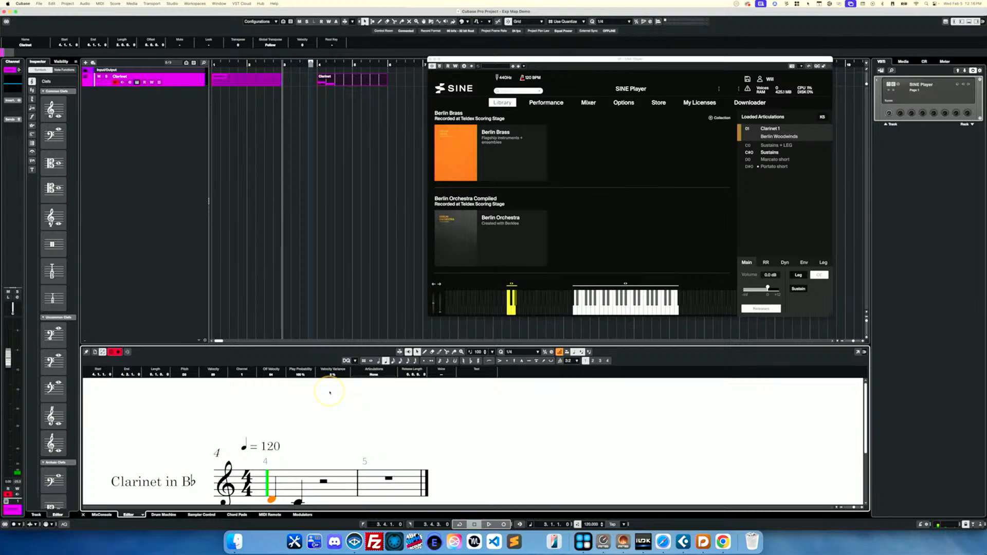
- Open the first Clarinet part in the score and audition the marcato F and E on the first beat
click(242, 78)
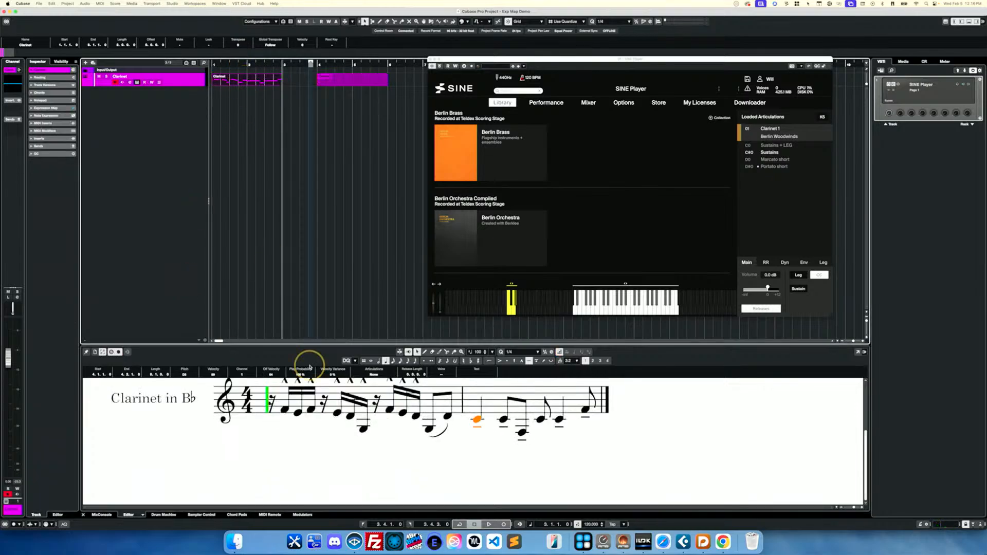
click(284, 410)
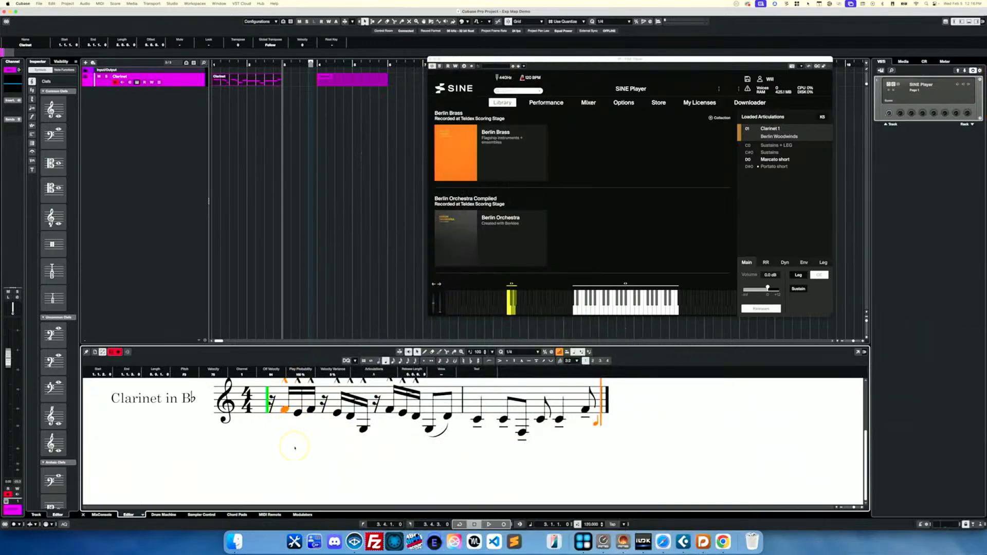
scroll(294, 448, up, 2)
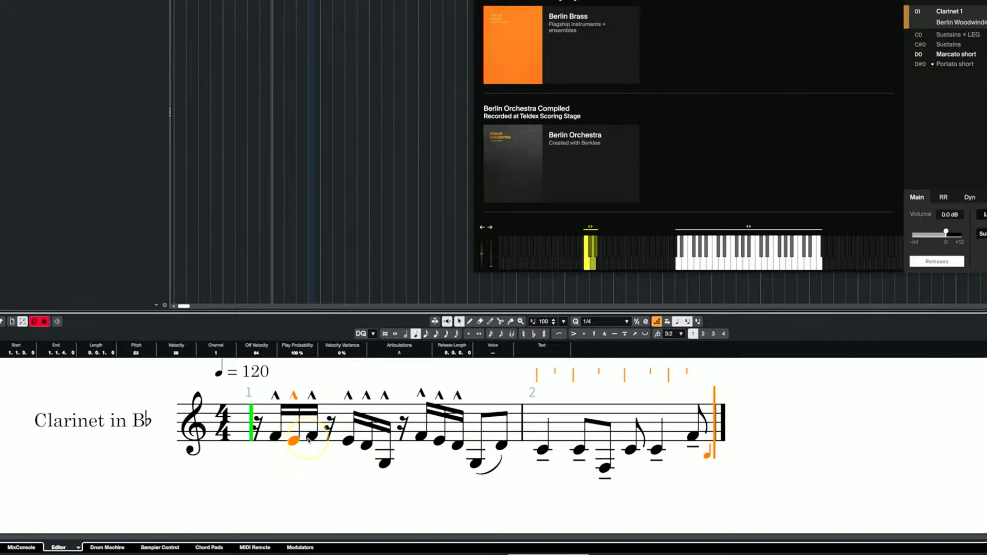
- Select all notes in measure 1, then audition the second marcato F on beat one and check its articulation options
key(ctrl+a)
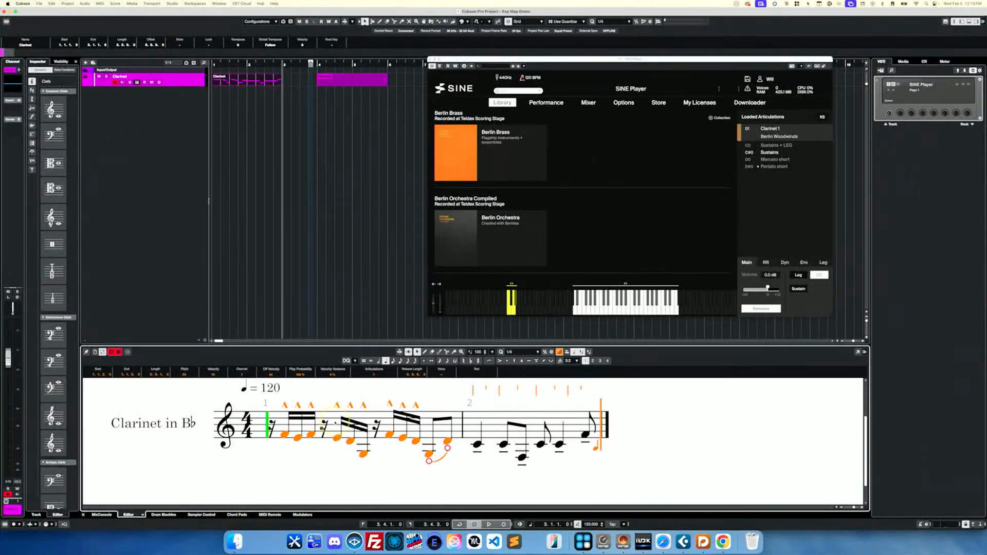
click(310, 434)
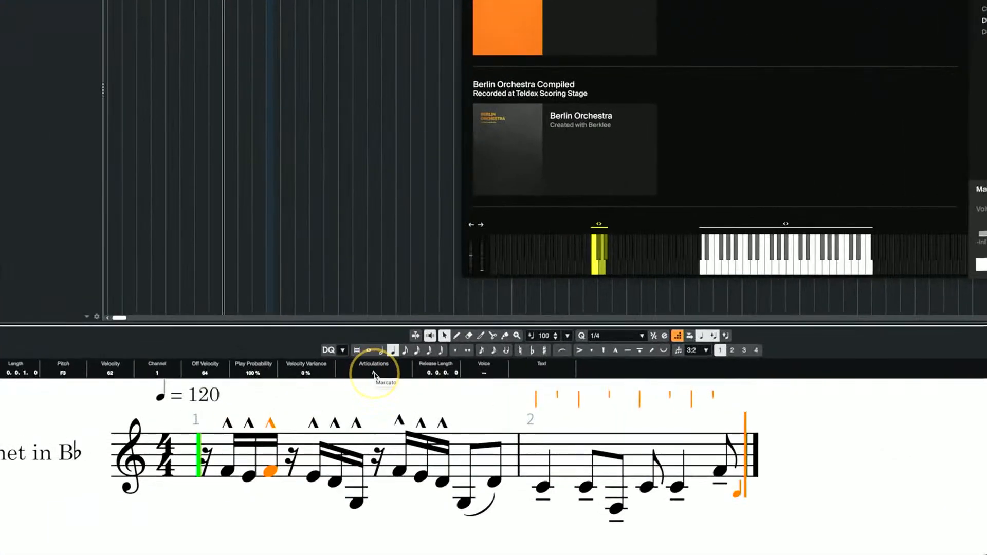
click(372, 375)
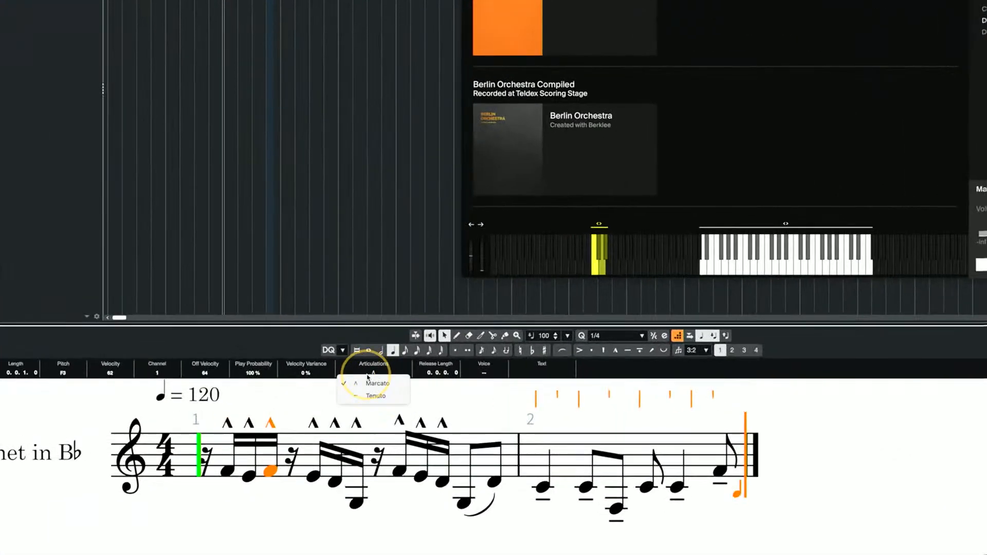
click(423, 403)
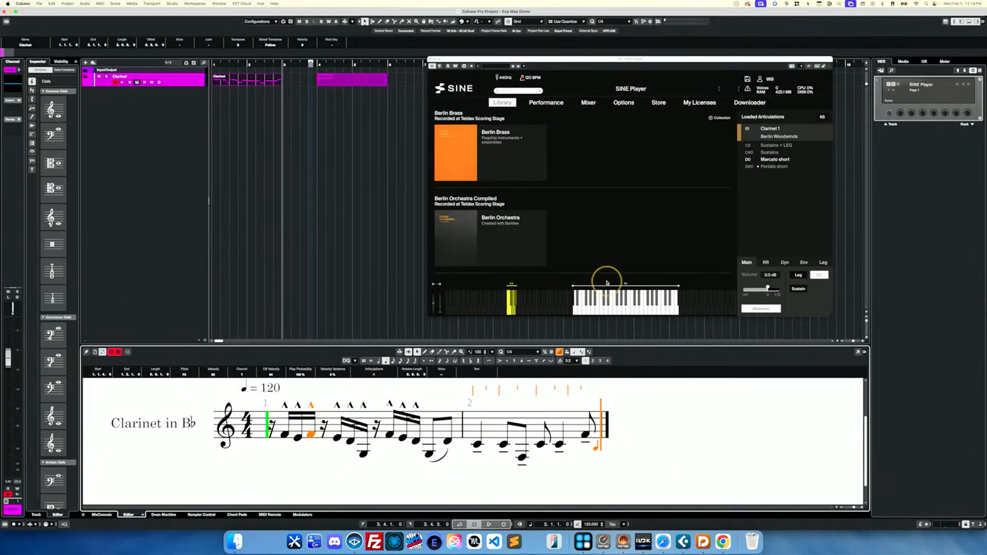
- Move the SINE Player window clear and audition the slurred G, a tenuto C, an unmarked C and a marcato F to compare the triggered articulations
drag(729, 62, 469, 86)
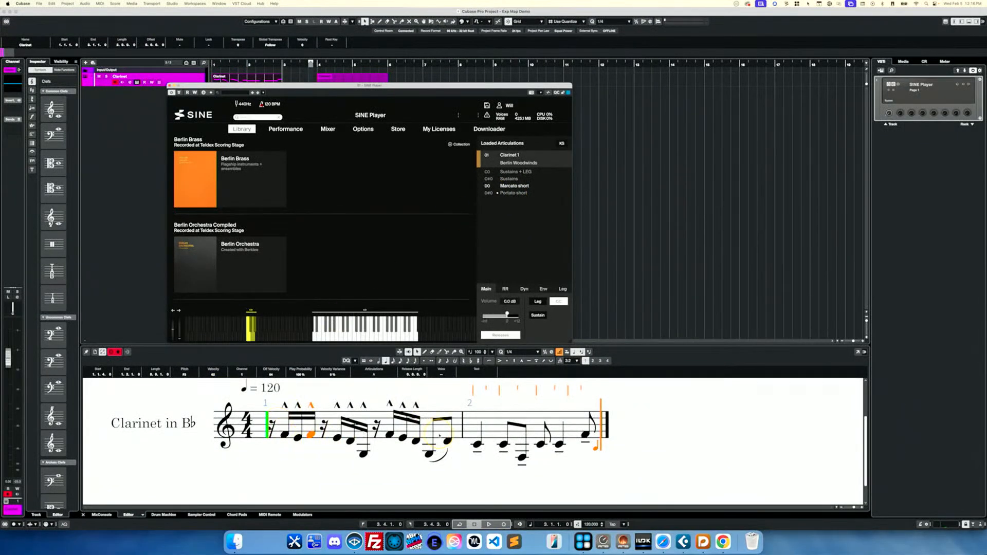
click(429, 454)
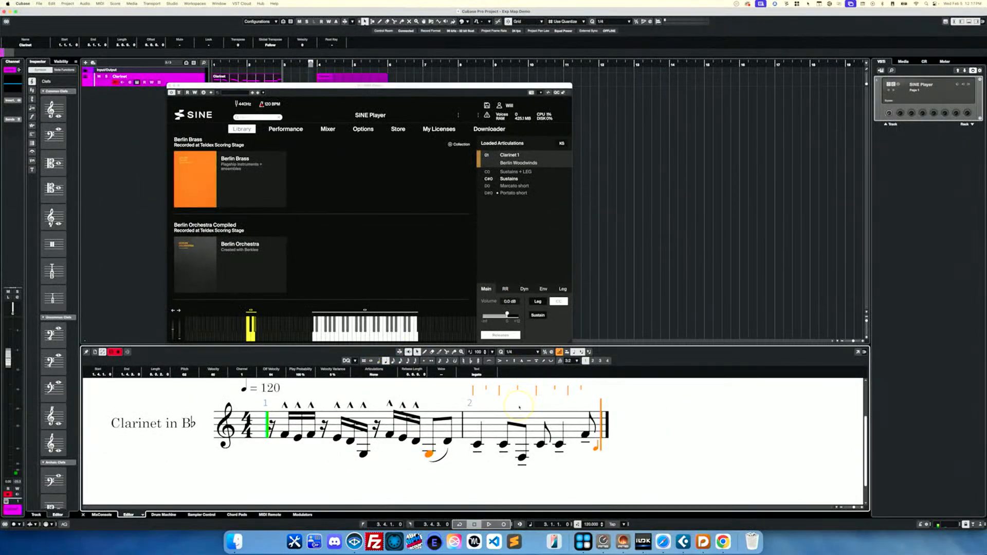
click(478, 444)
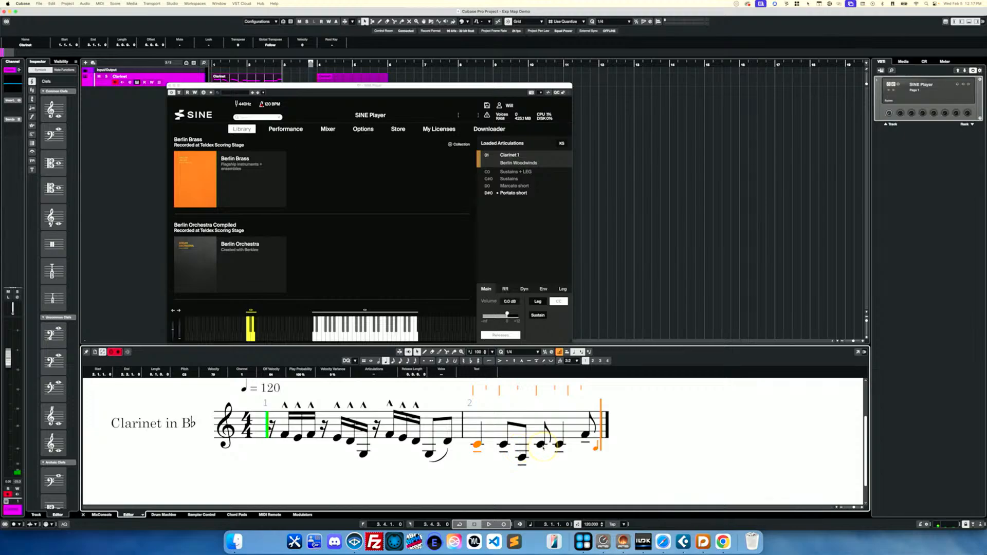
click(540, 445)
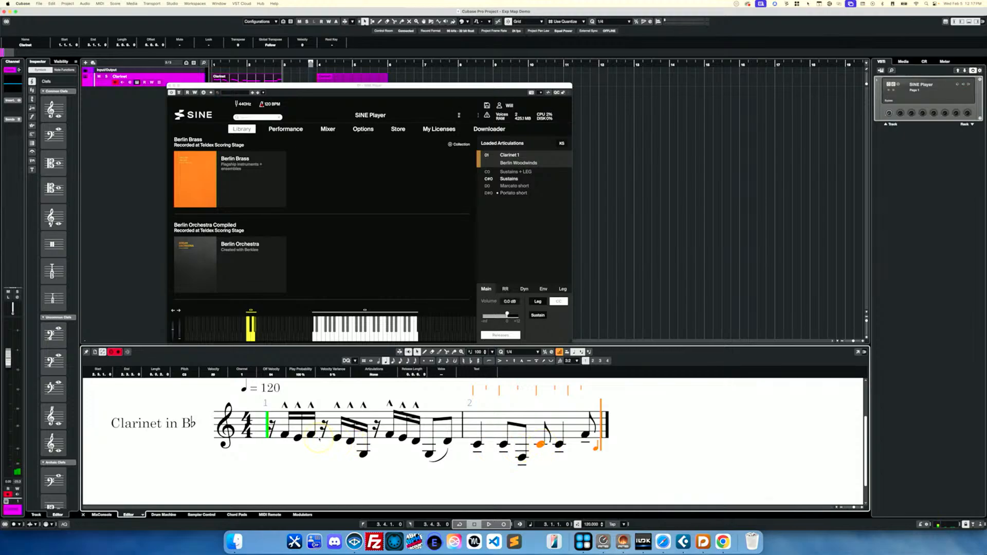
click(311, 434)
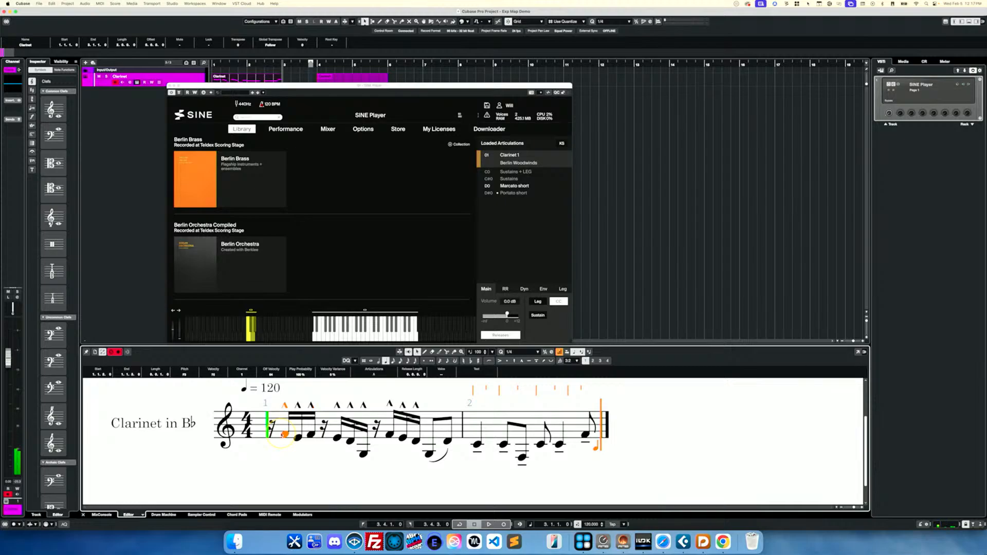
- Play back the clarinet passage several times to check which SINE Player articulations switch on, then stop playback
key(space)
key(space)
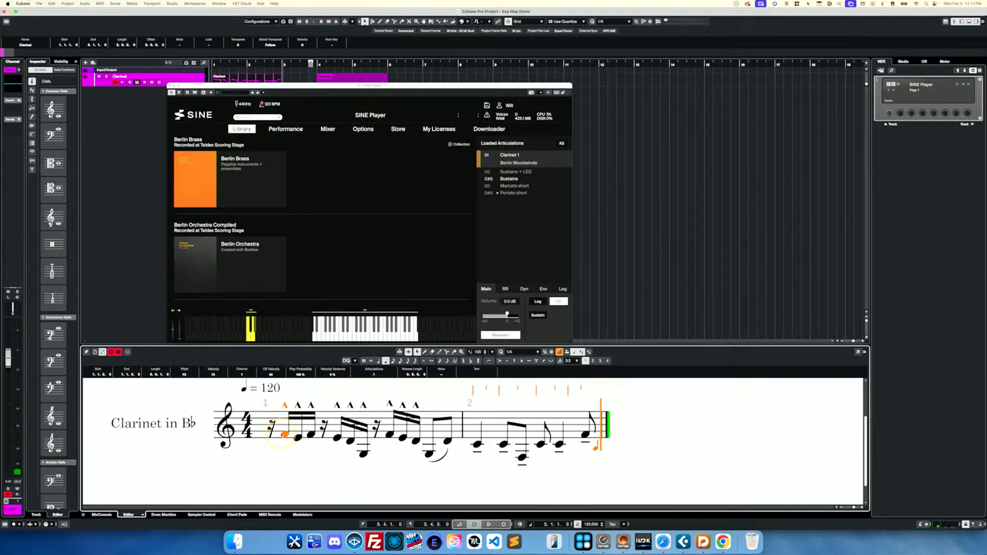
key(space)
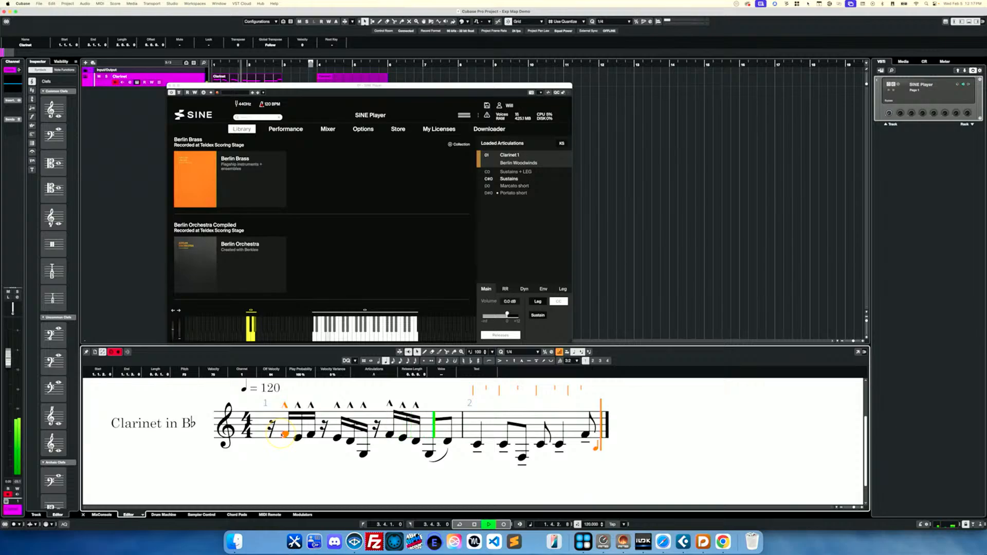
key(space)
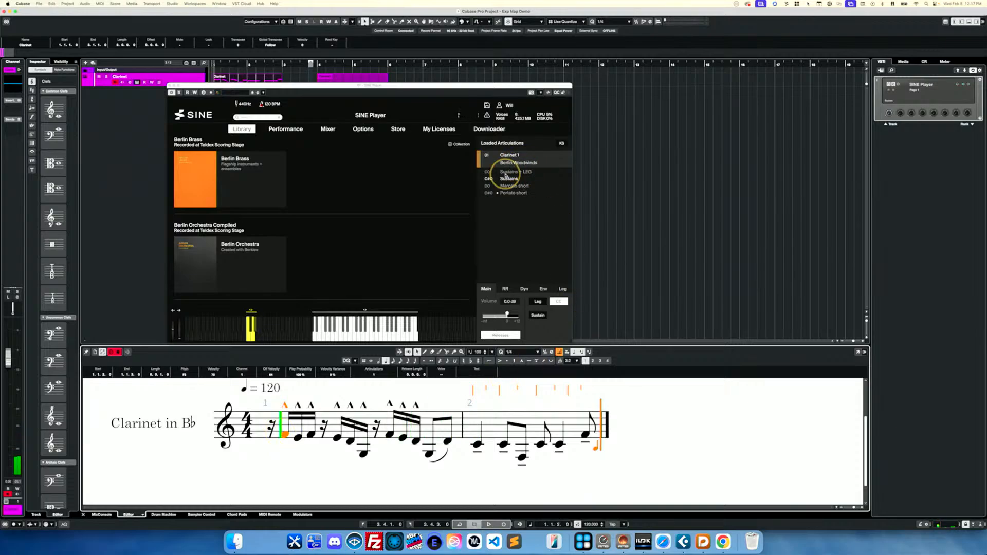
key(space)
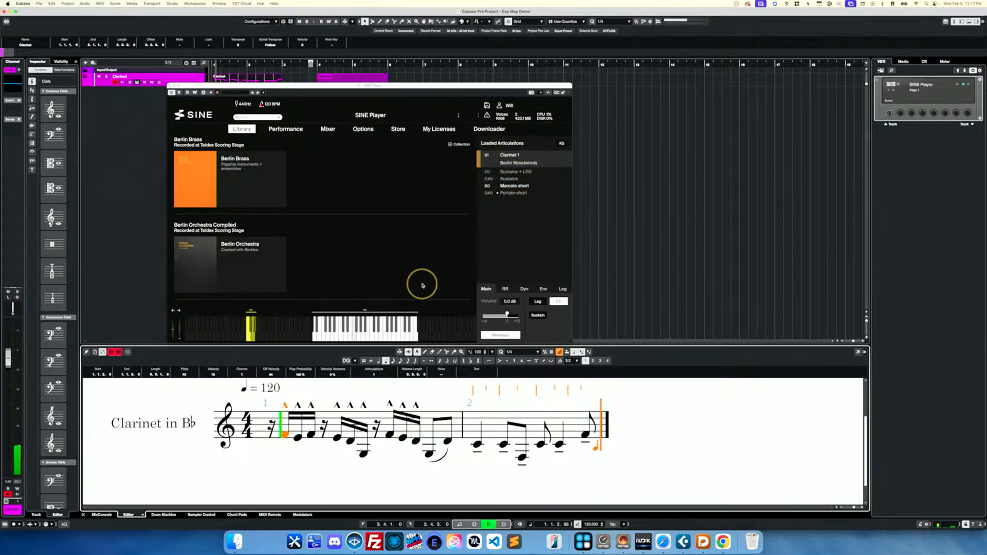
key(space)
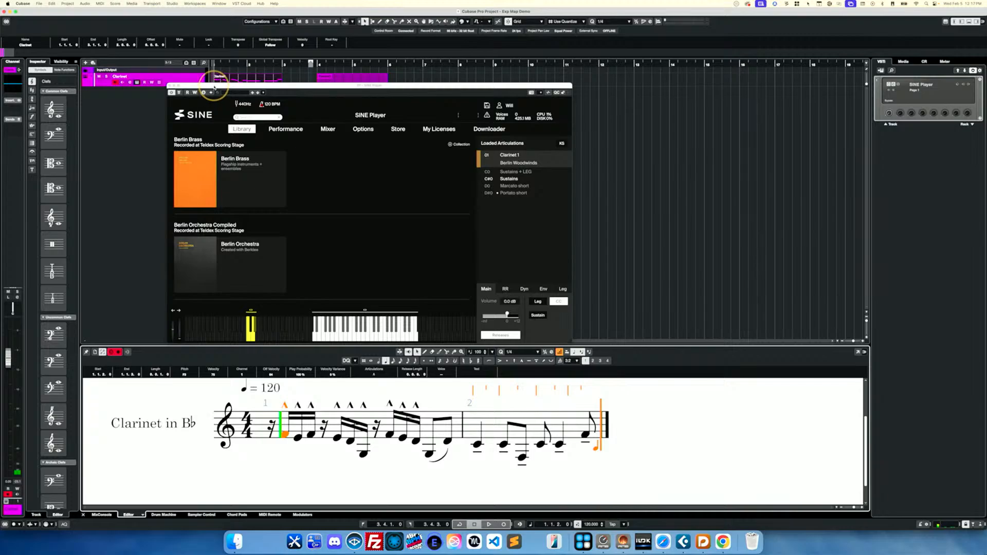
- Move the SINE Player window off the Clarinet track and check the articulation options of the first marcato F in measure 1
drag(213, 86, 465, 81)
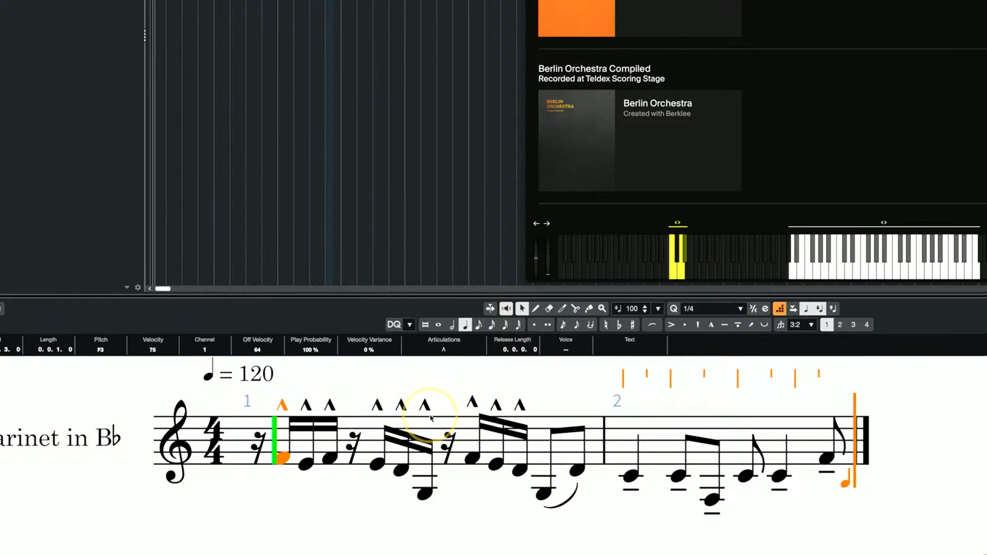
click(442, 352)
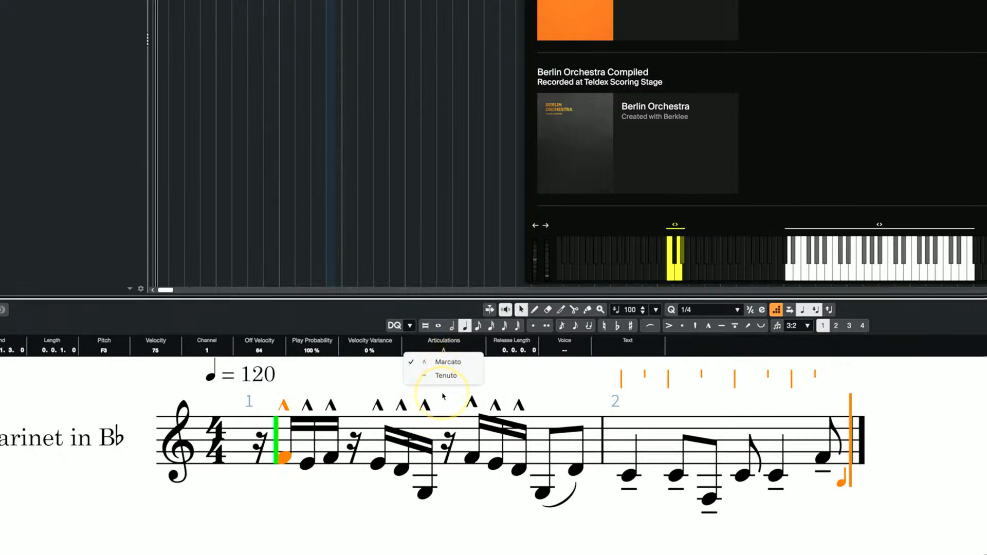
click(443, 397)
click(444, 351)
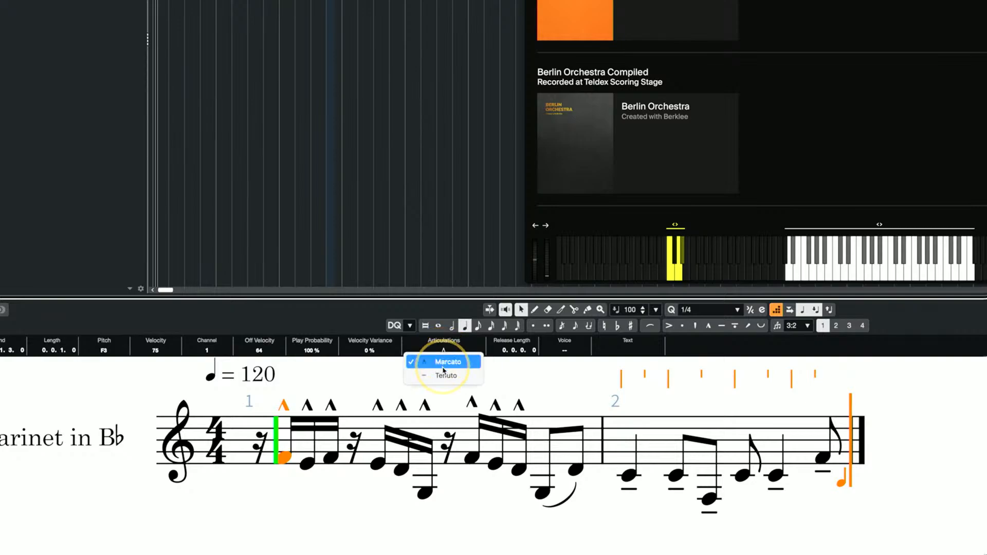
click(441, 396)
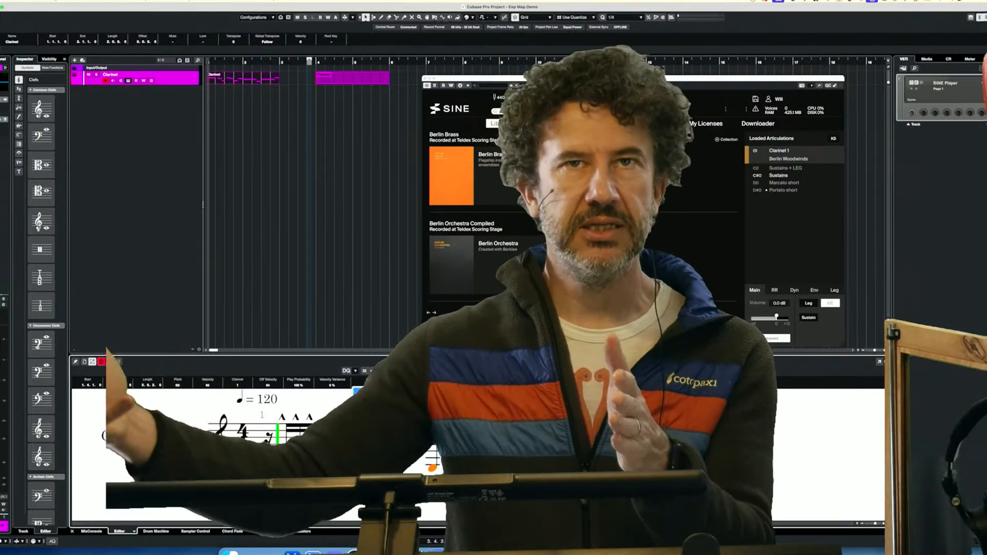
- In the Expression Map Setup for the OT Berlin Clarinet map, change the Legato articulation's type to Attribute
click(247, 223)
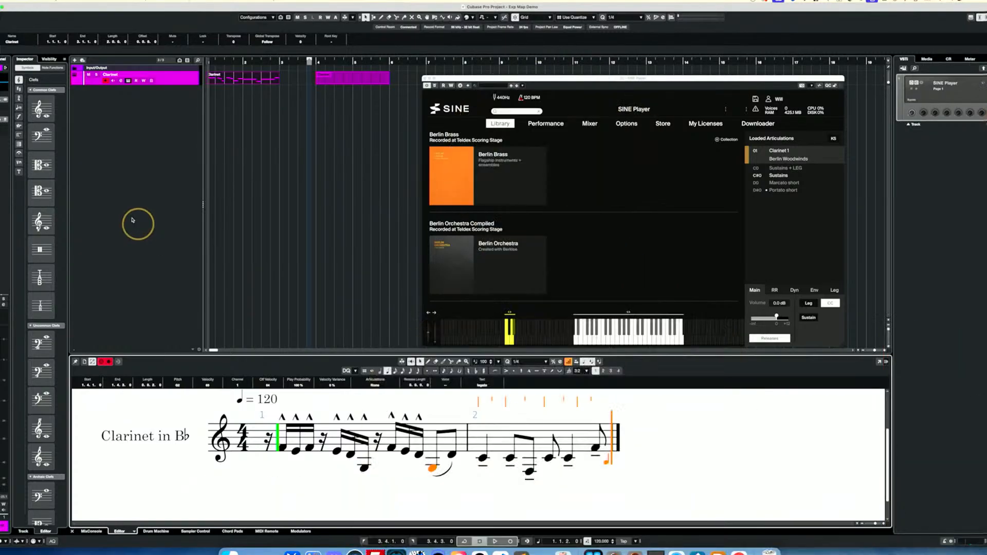
click(183, 80)
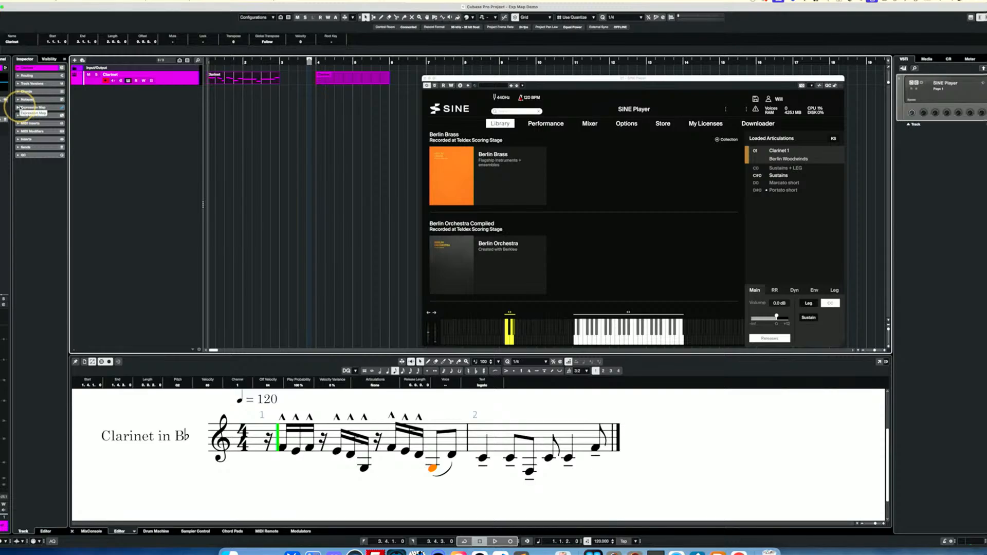
click(29, 107)
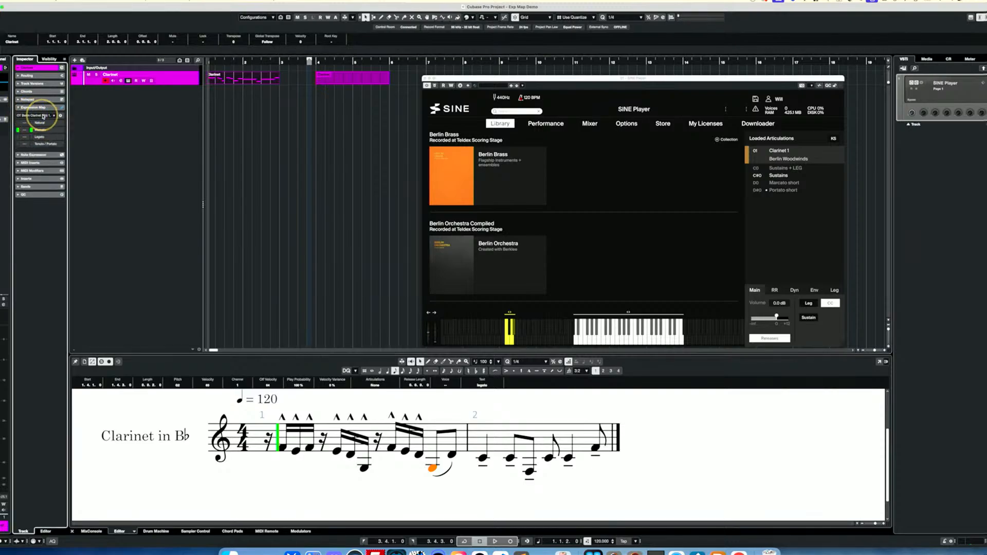
click(33, 115)
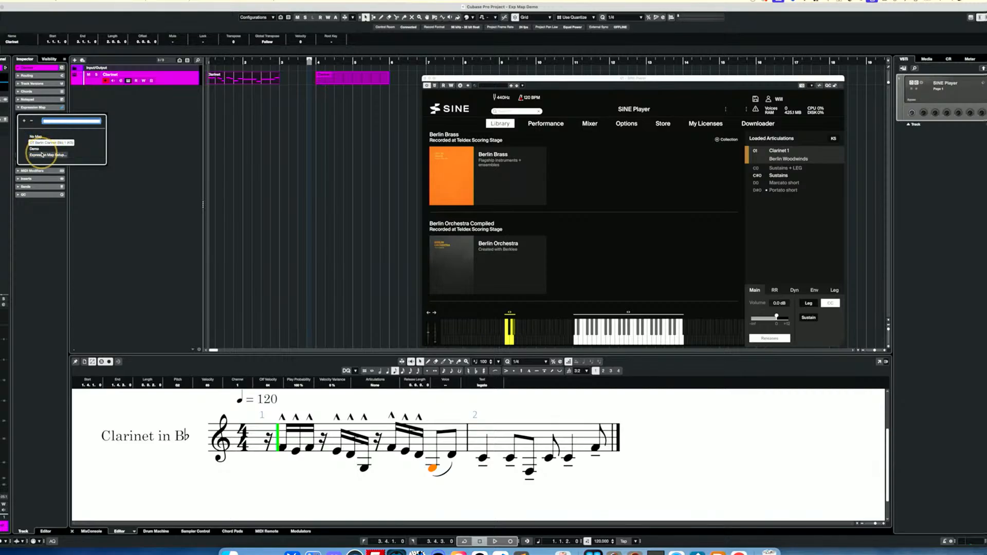
click(59, 154)
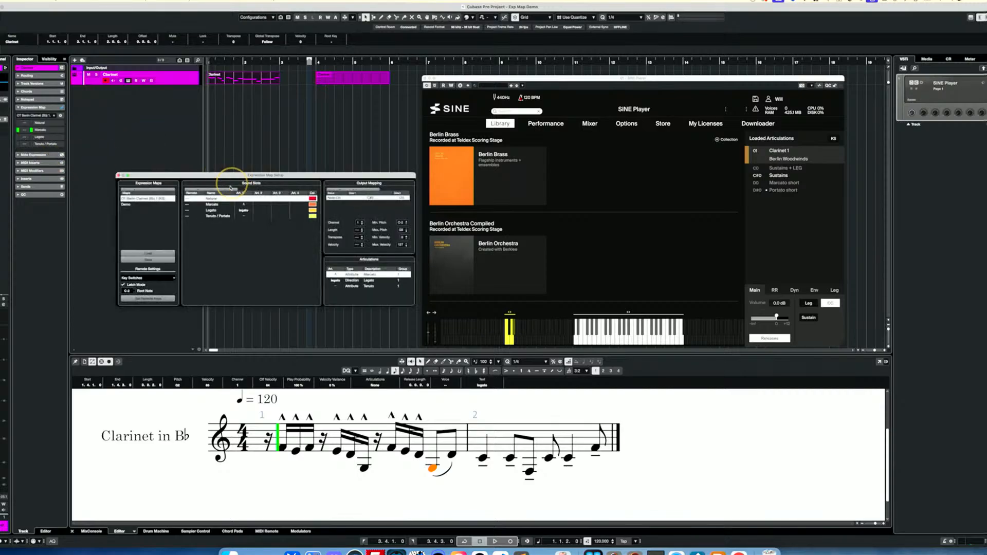
click(211, 211)
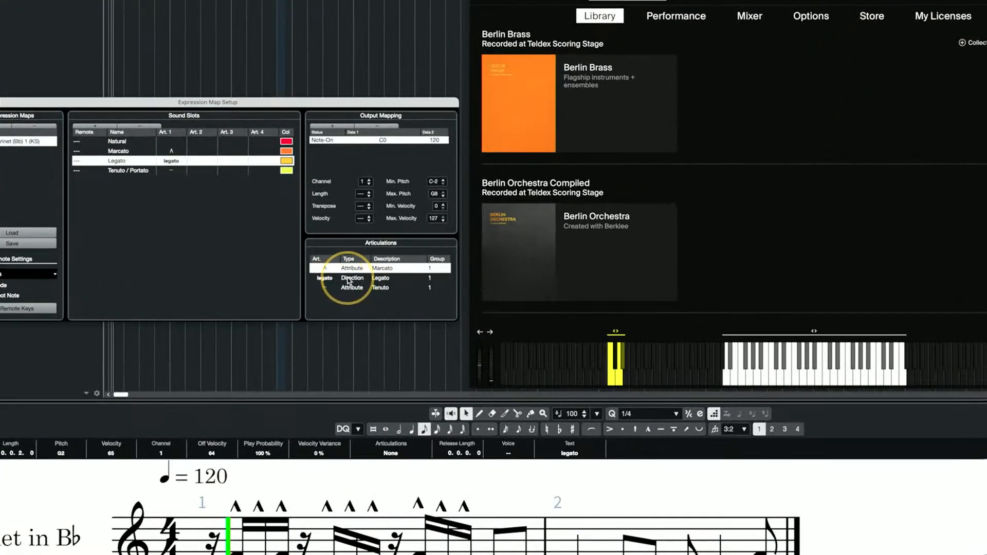
click(351, 280)
click(350, 280)
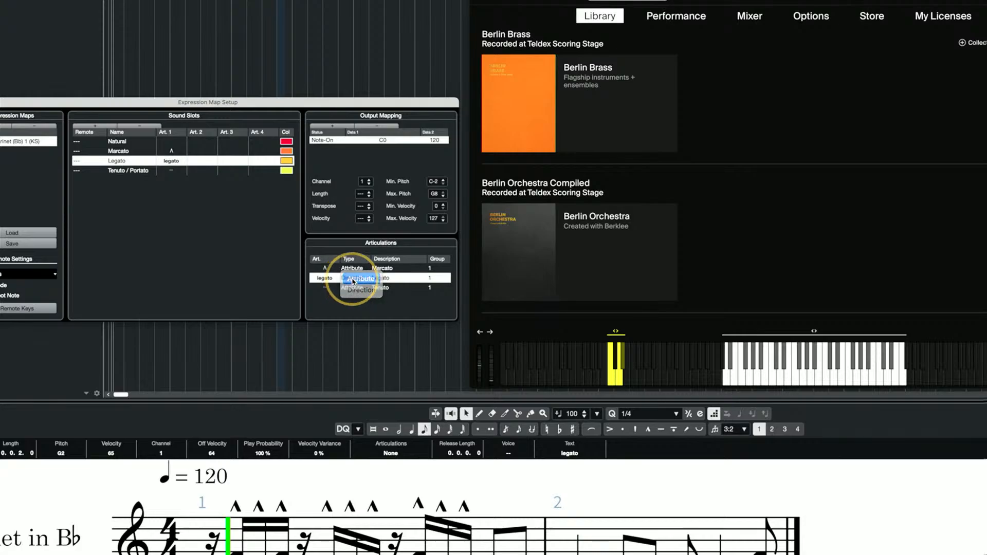
click(350, 279)
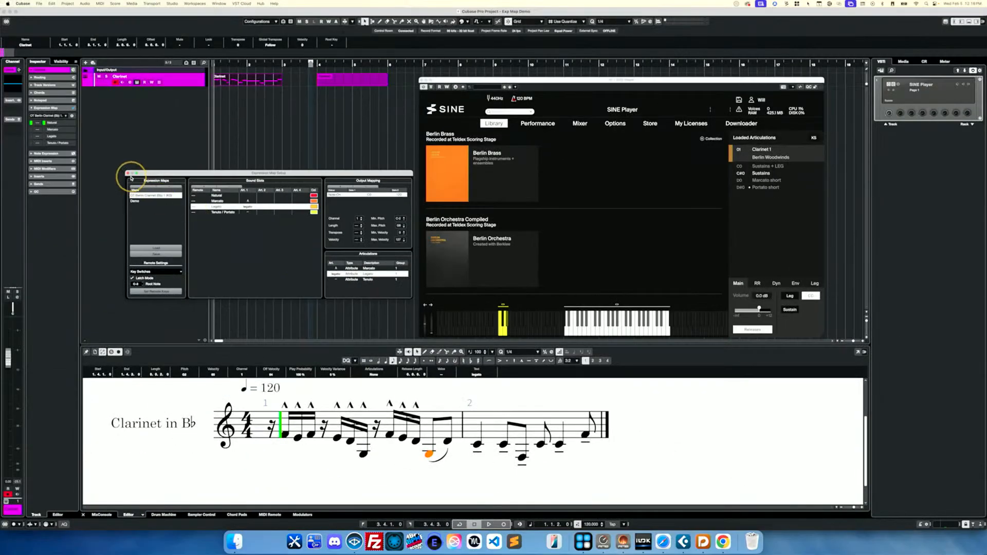
click(127, 173)
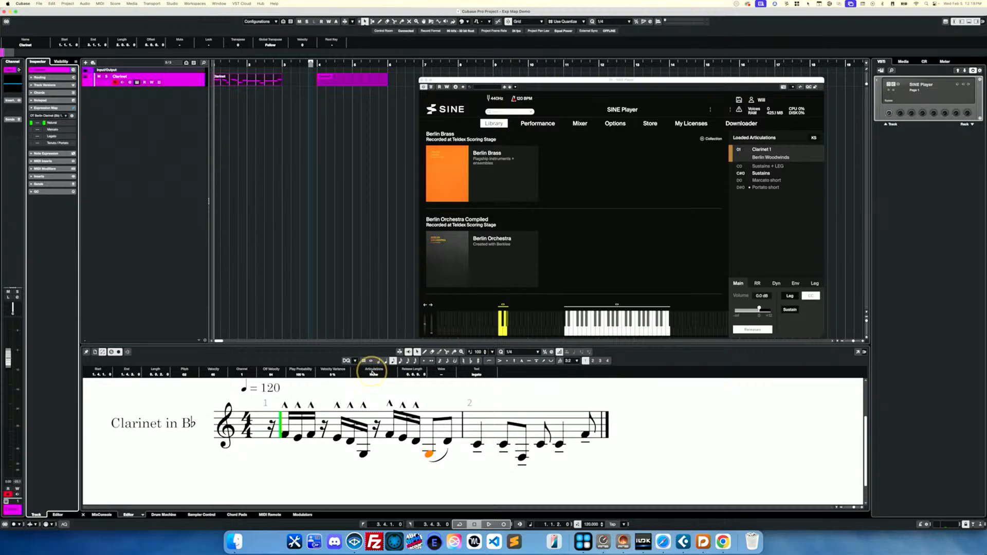
- Check the slurred G's articulation options, then review the Legato sound slot in the Expression Map Setup and close it
click(373, 374)
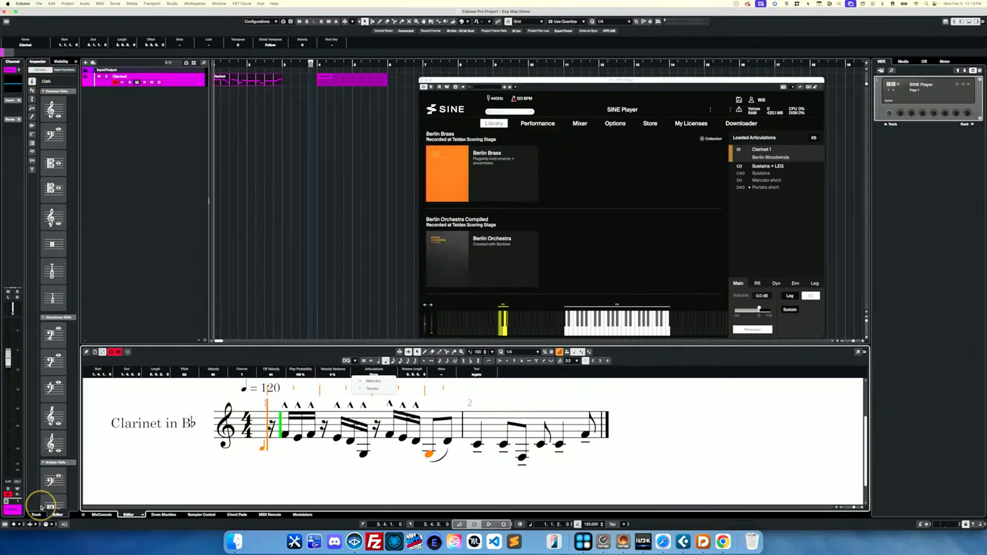
click(40, 515)
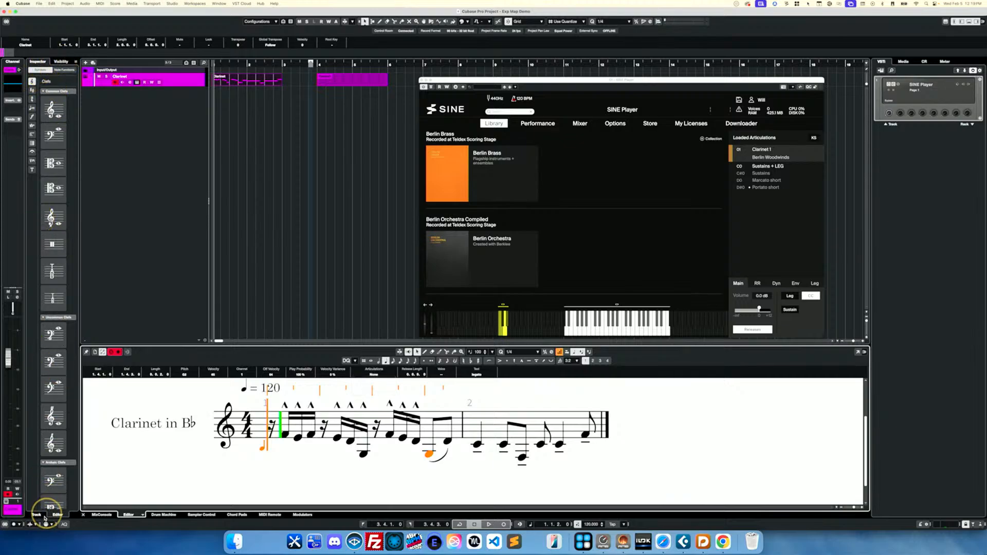
click(37, 515)
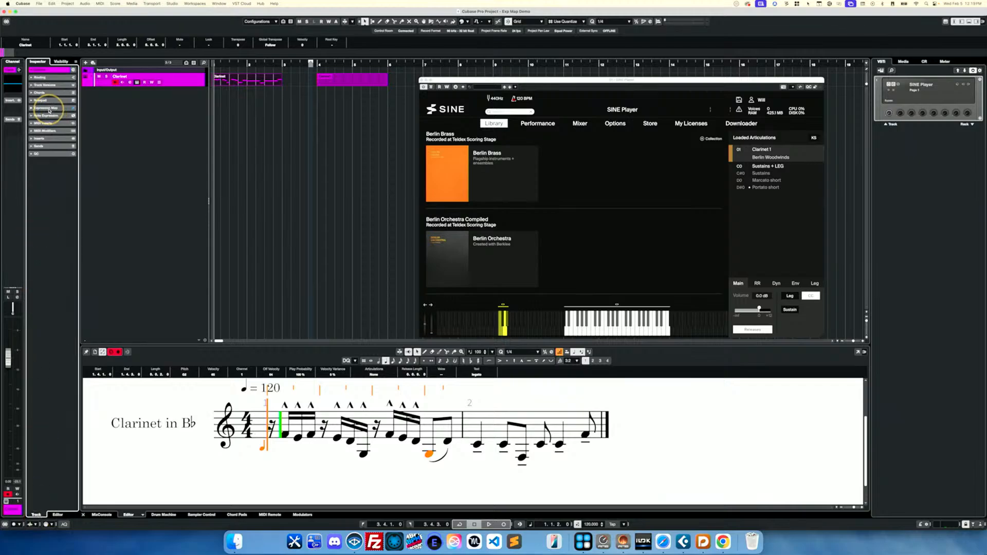
click(32, 108)
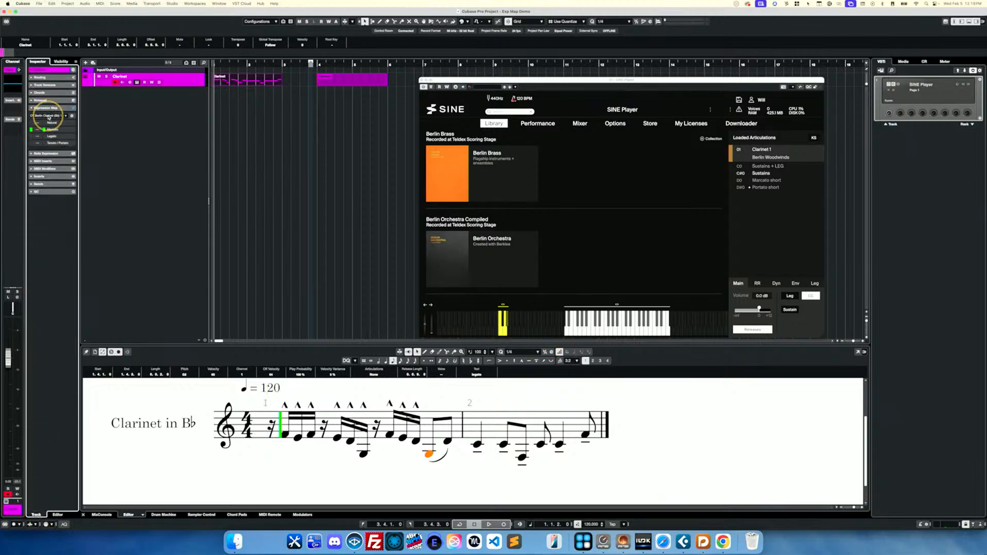
click(49, 116)
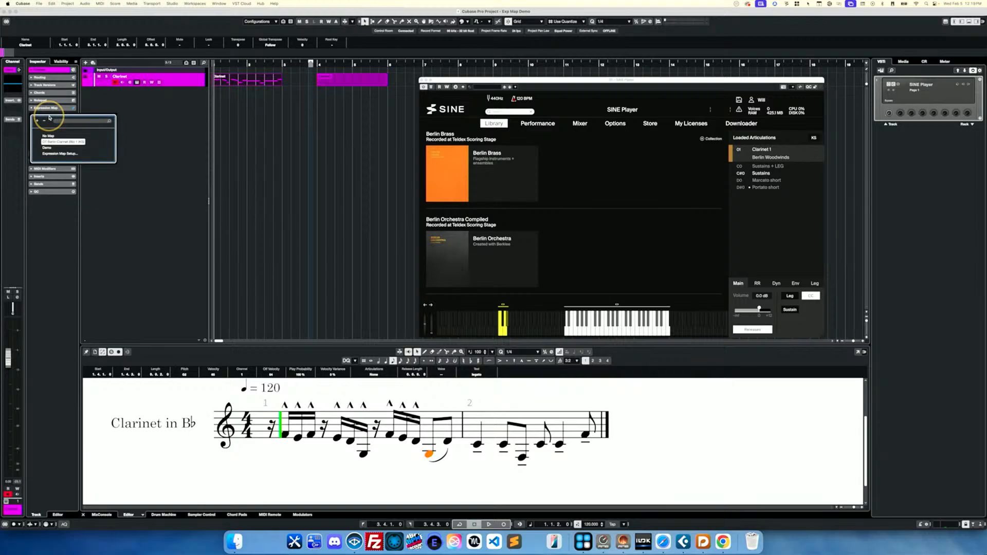
click(63, 141)
click(71, 117)
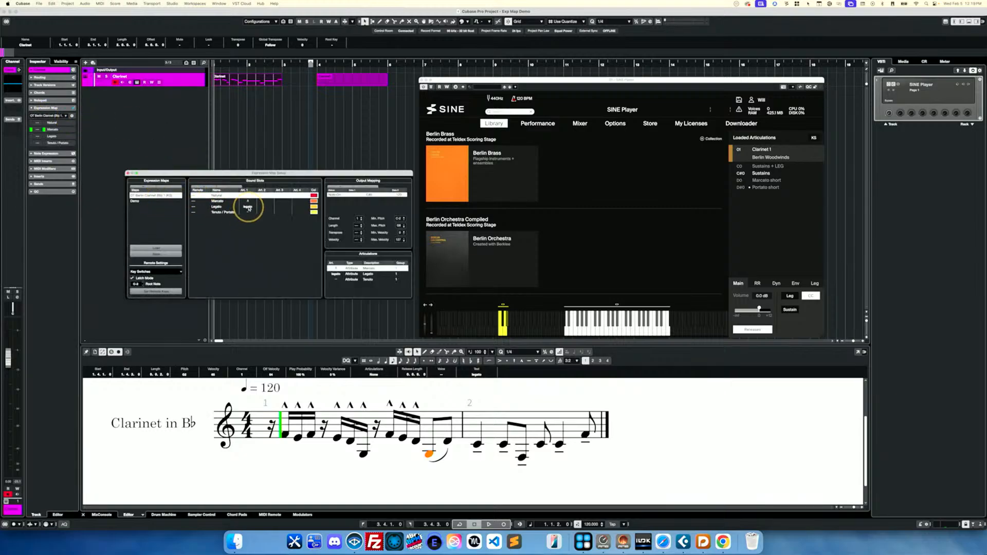
click(249, 208)
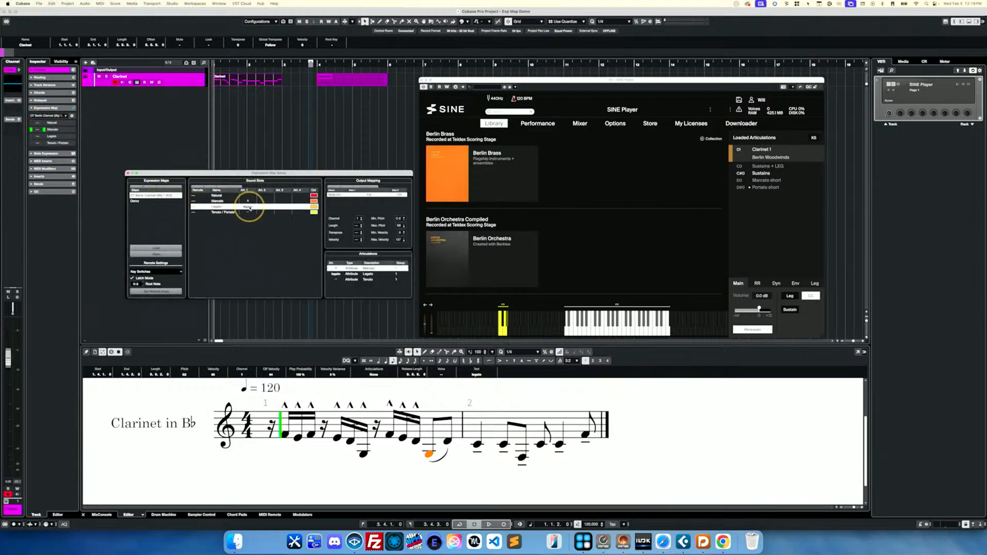
click(127, 174)
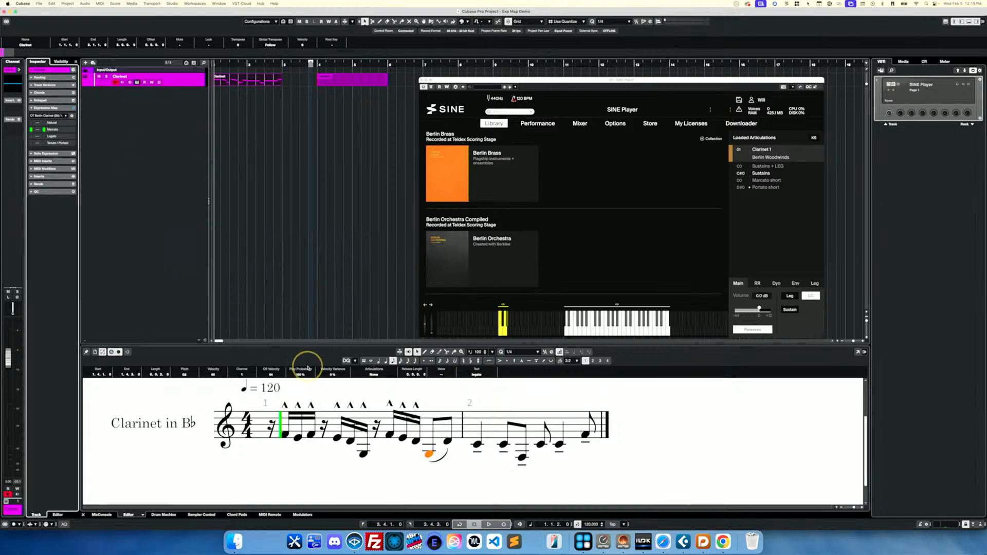
- Check the articulation options of the second group's marcato D and the slurred G in measure 1, then select the third group's F
click(347, 448)
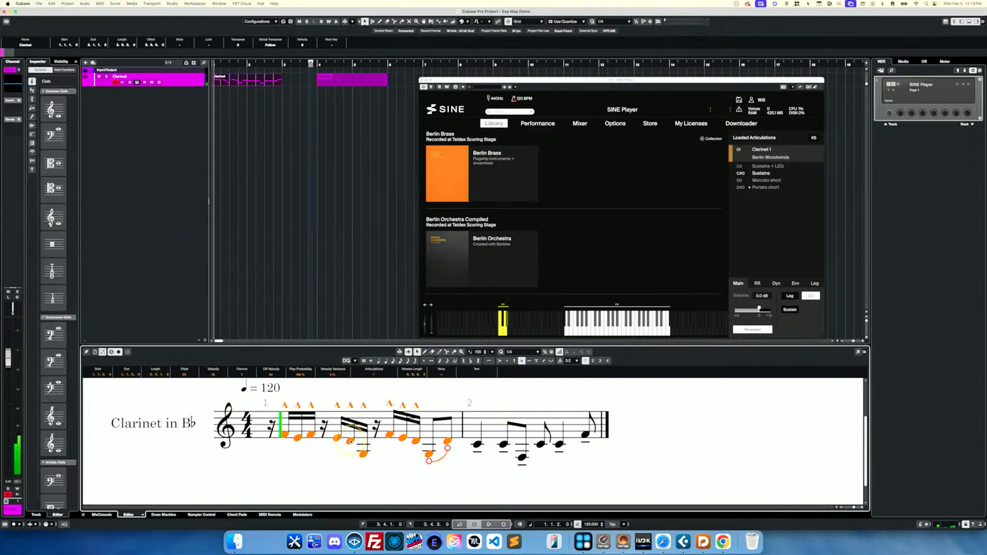
click(349, 441)
click(376, 375)
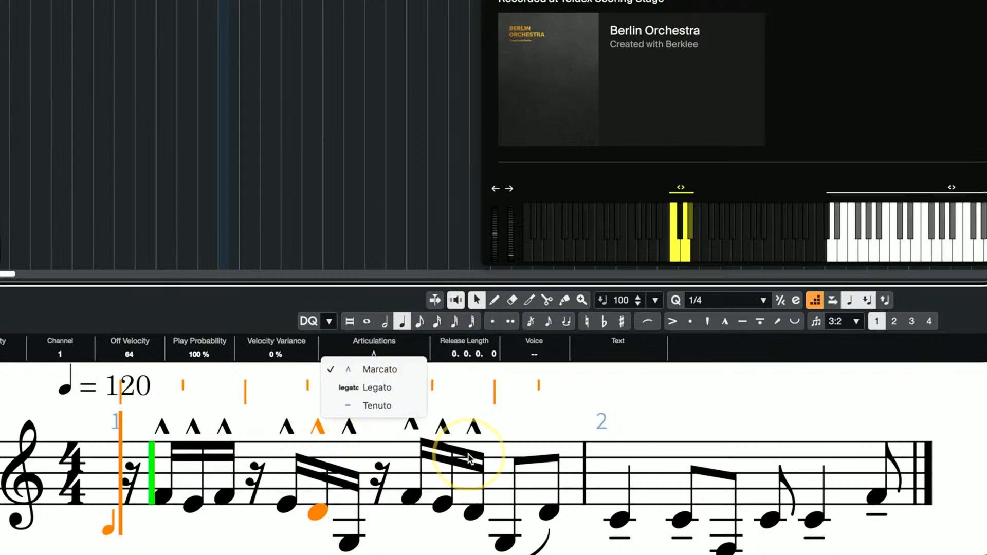
click(510, 544)
click(509, 543)
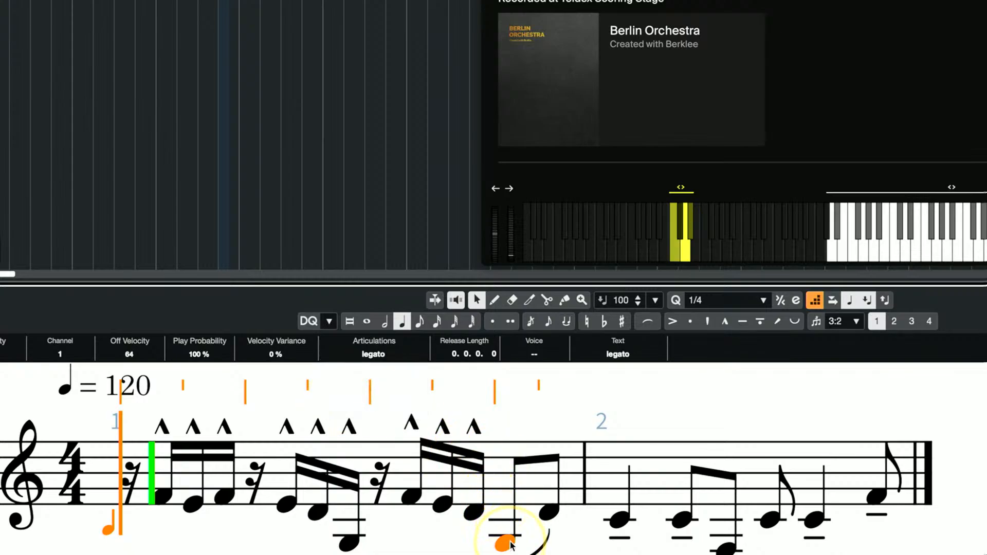
click(384, 353)
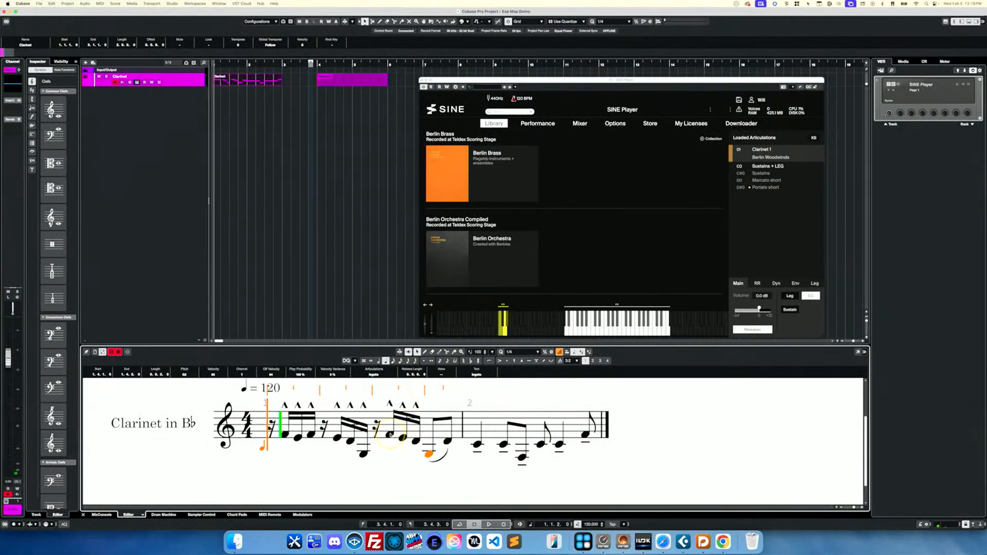
click(391, 438)
click(389, 436)
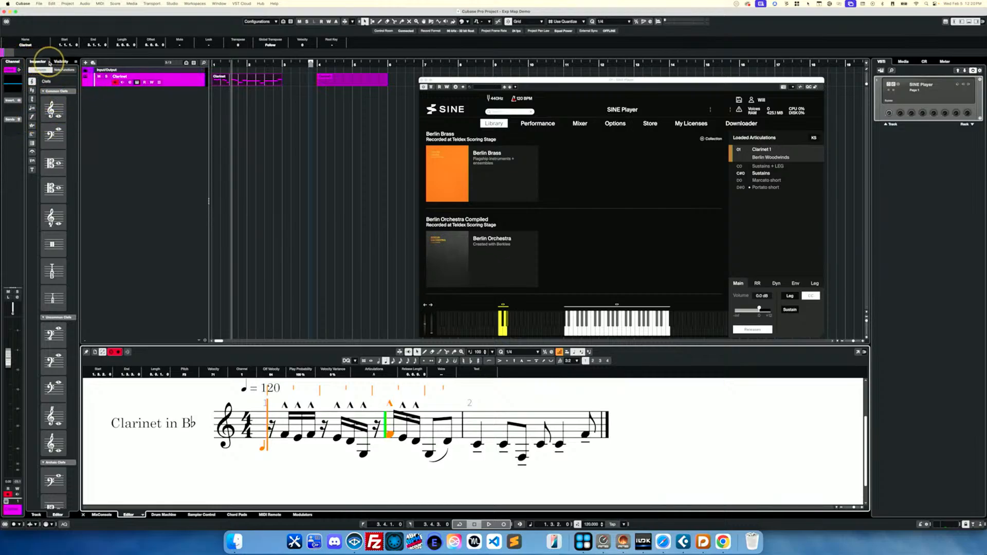
- Reopen the Expression Map Setup from the Clarinet track and review the techniques available for the Legato sound slot's second articulation
click(36, 514)
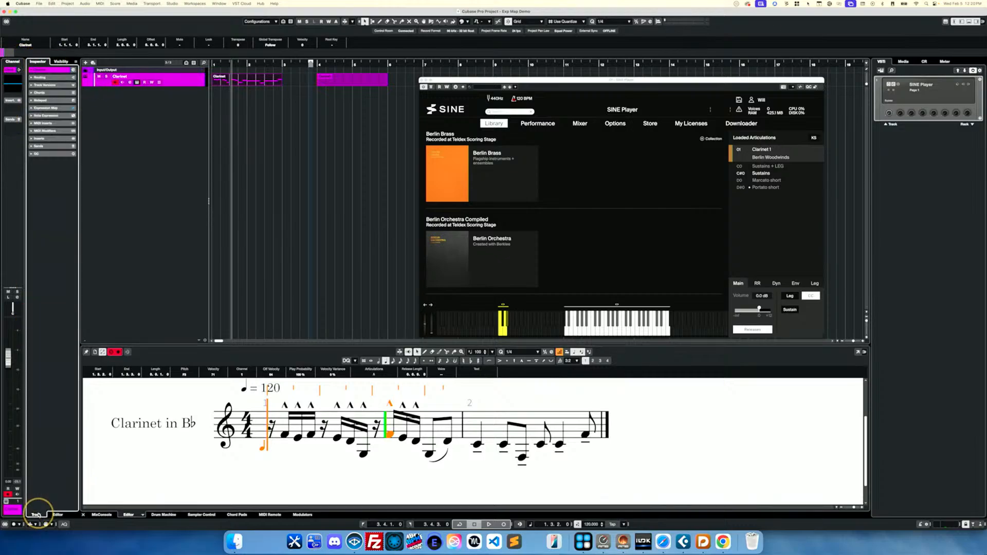
click(36, 108)
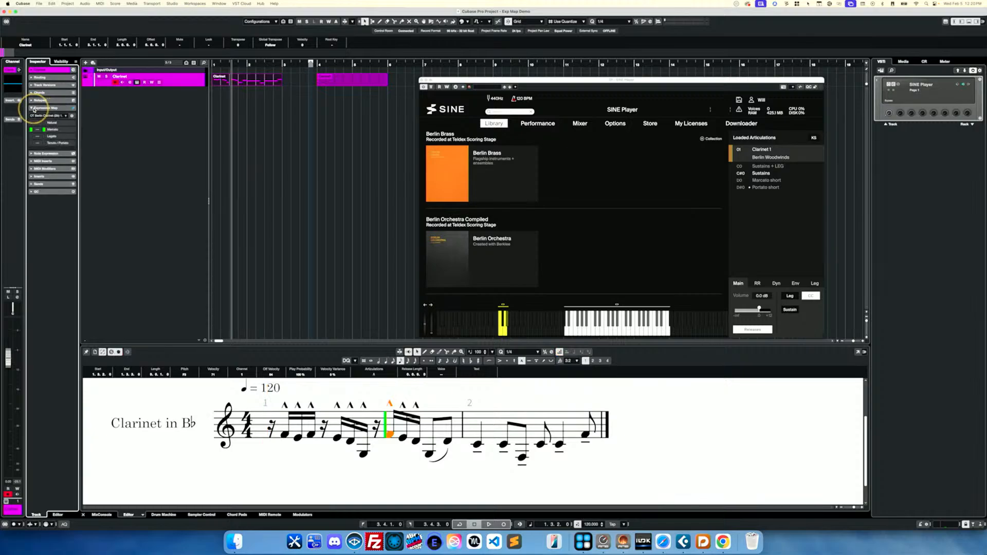
click(72, 117)
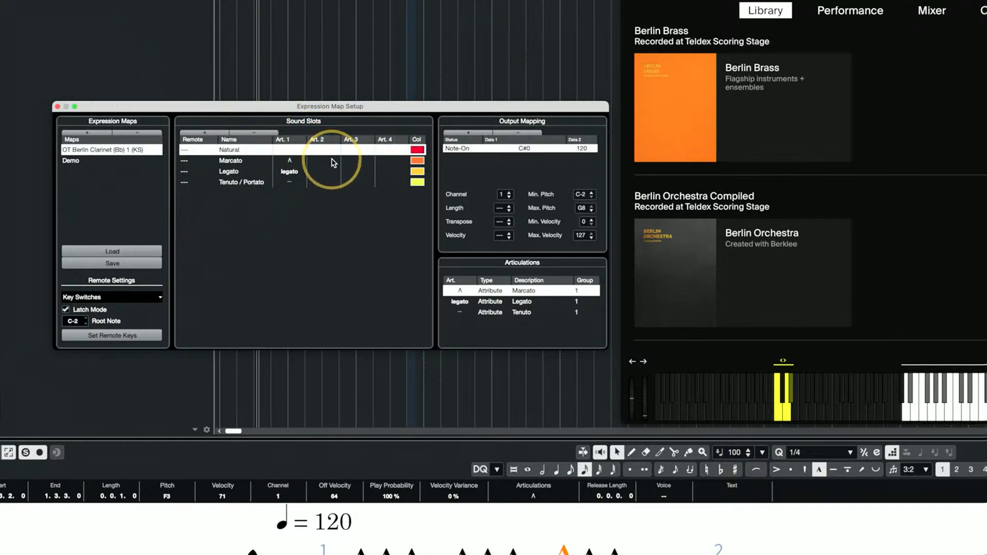
click(270, 172)
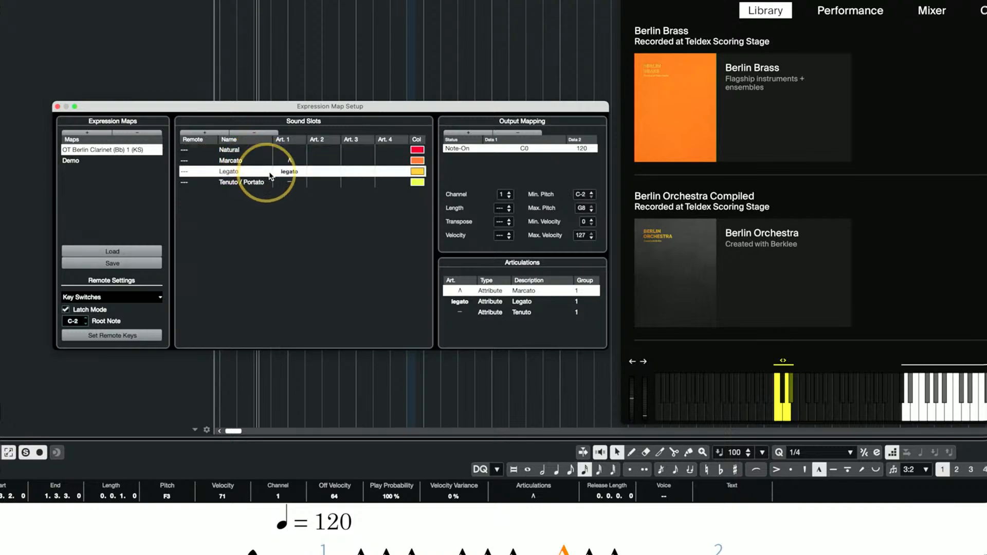
click(323, 171)
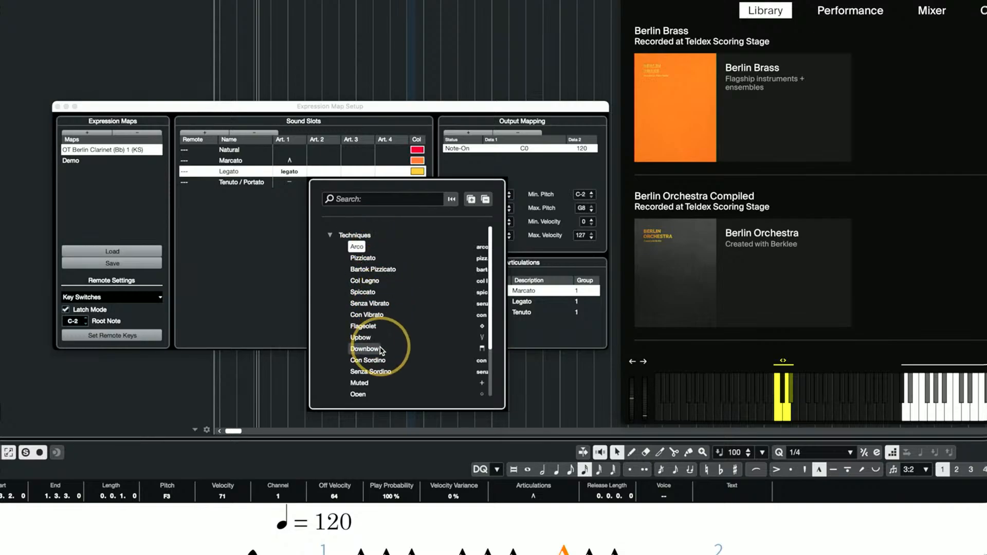
click(262, 228)
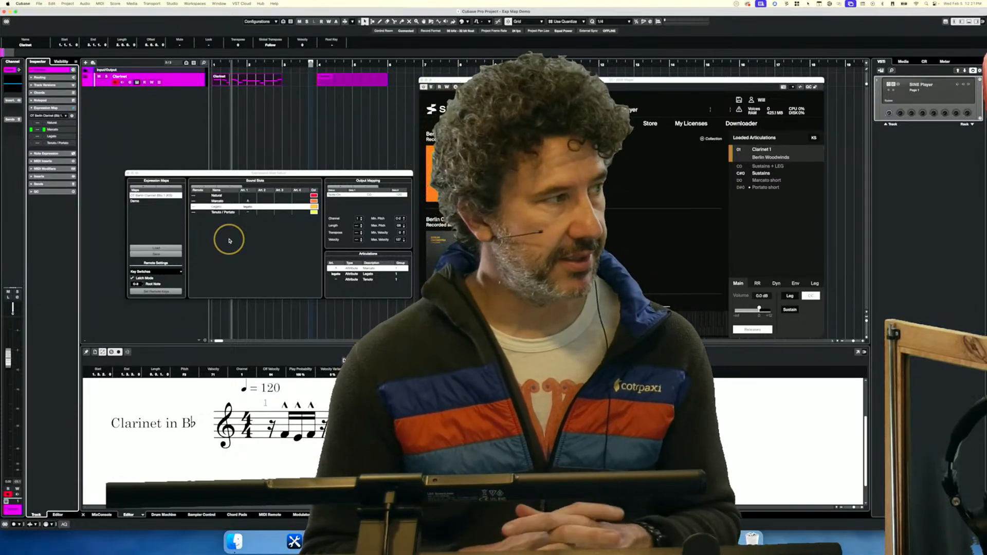
key(super+Tab)
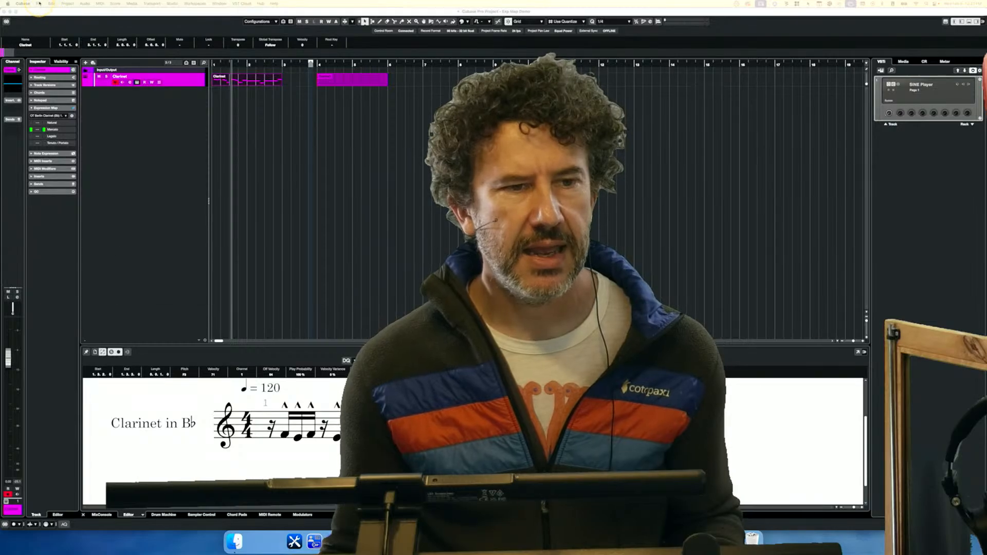
click(39, 4)
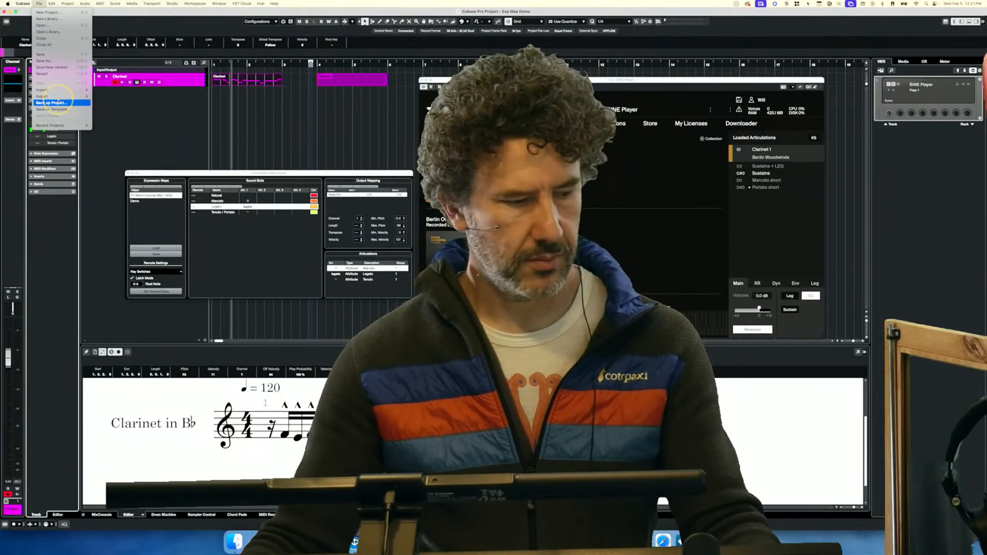
click(59, 102)
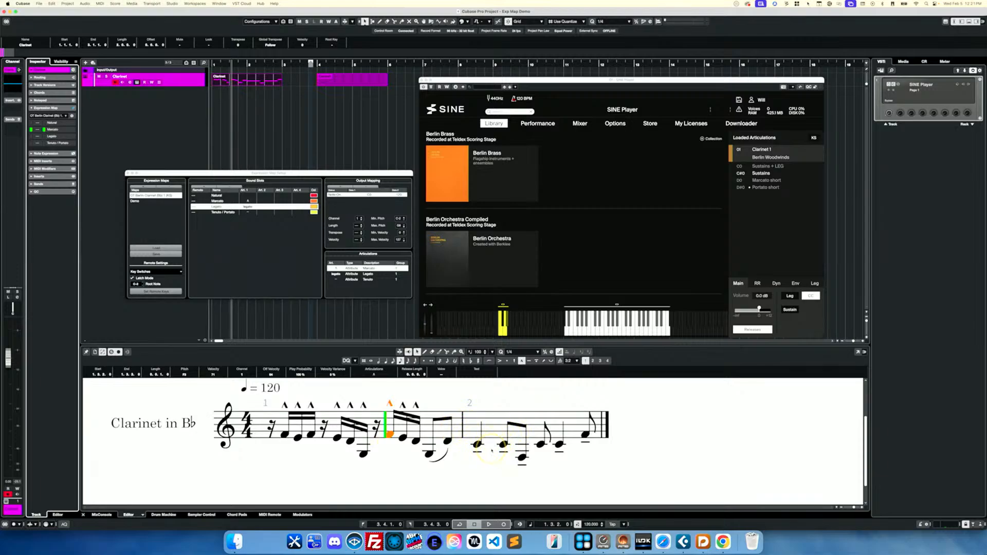
click(40, 4)
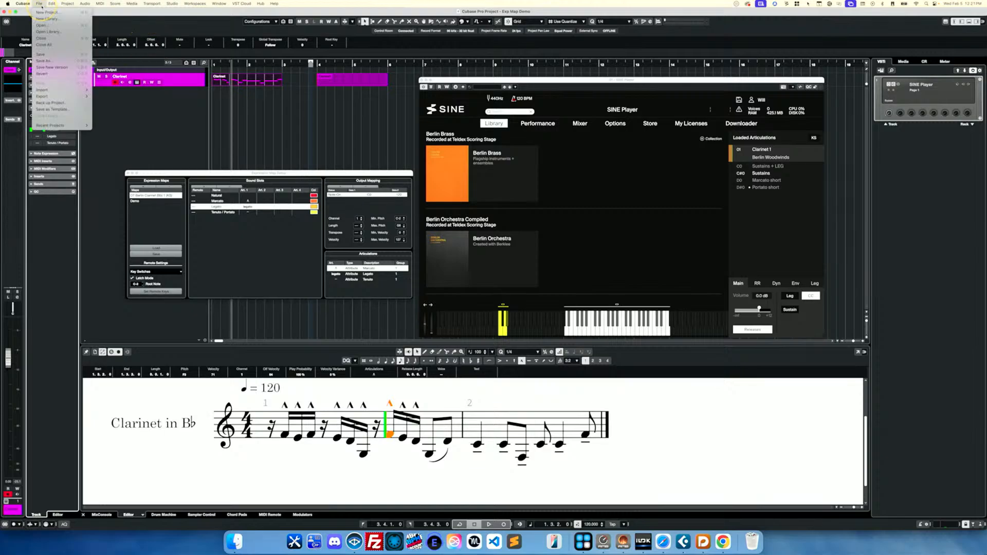
- Select the first Clarinet part and export the music as a Dorico project named Demo
click(249, 84)
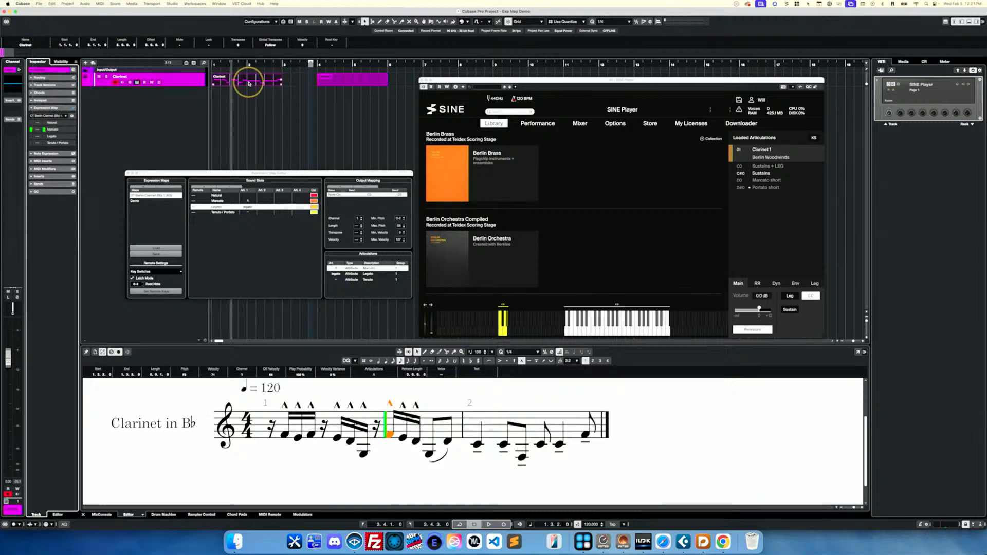
click(40, 4)
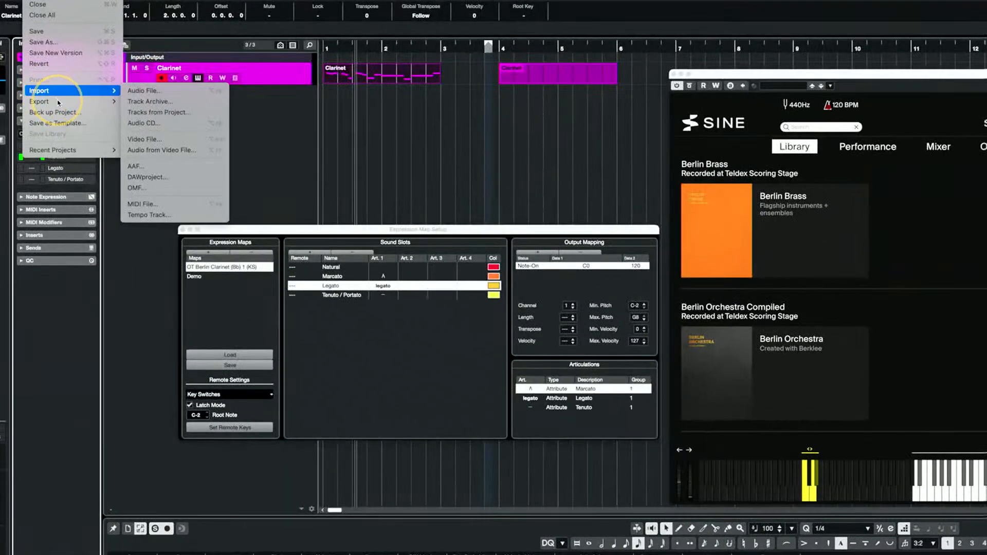
mouse_move(58, 95)
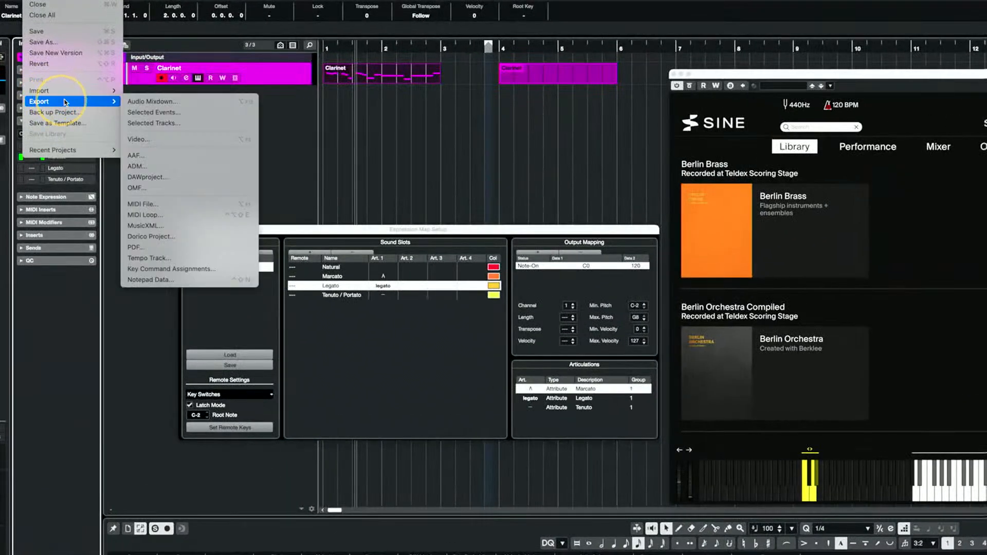
click(180, 236)
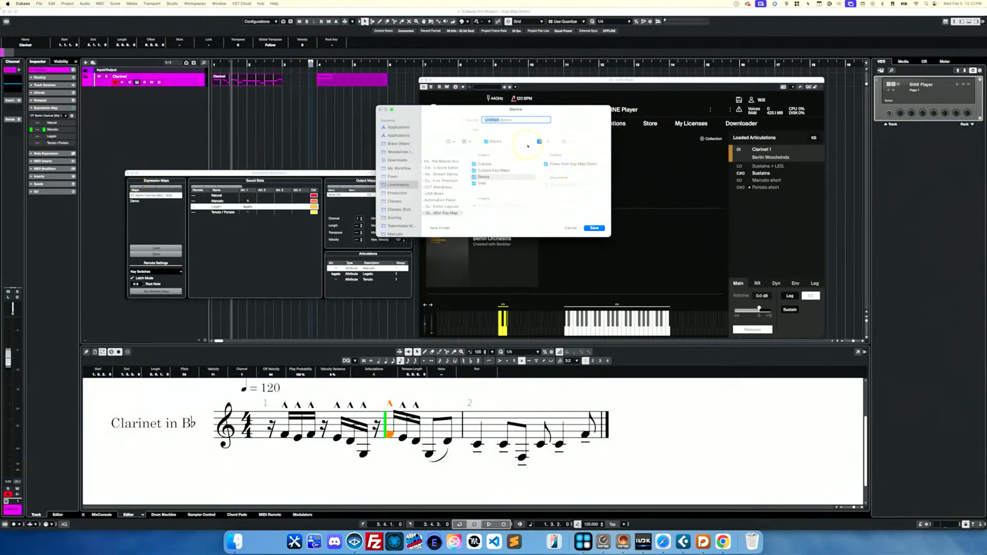
text(Demo)
key(Return)
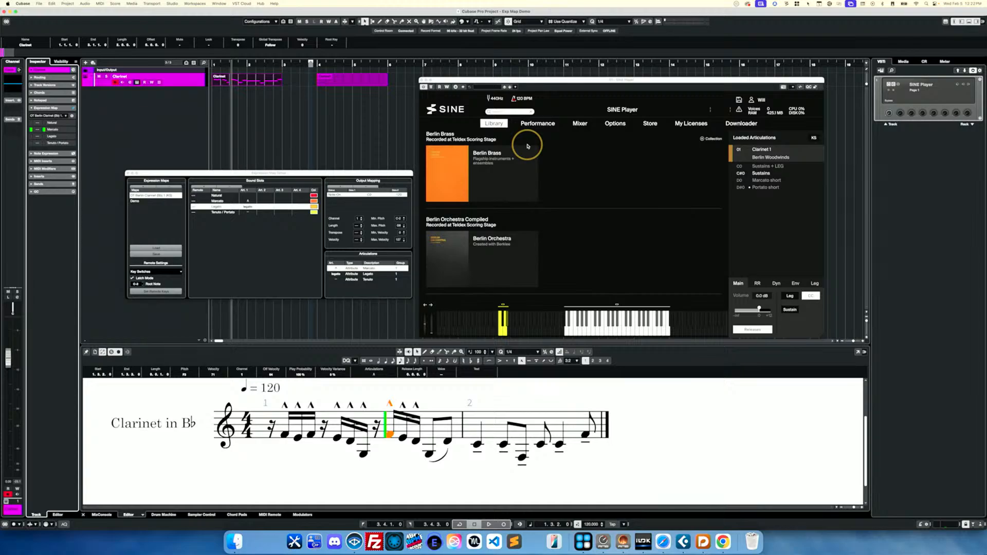
- Switch to Dorico and close the open Exp Map Demo project without saving its changes
key(super+Tab)
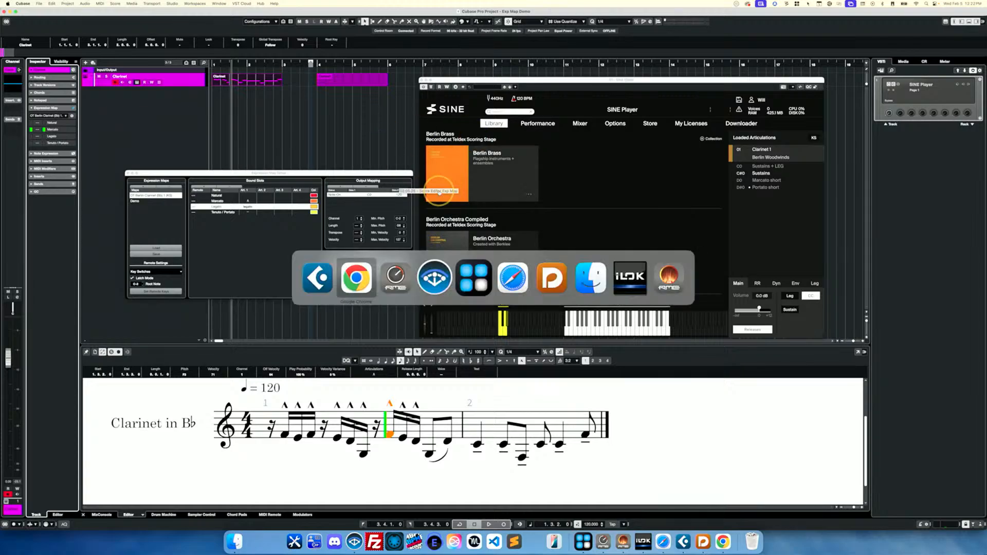
key(super+Tab)
key(super+Tab)
key(super+Tab)
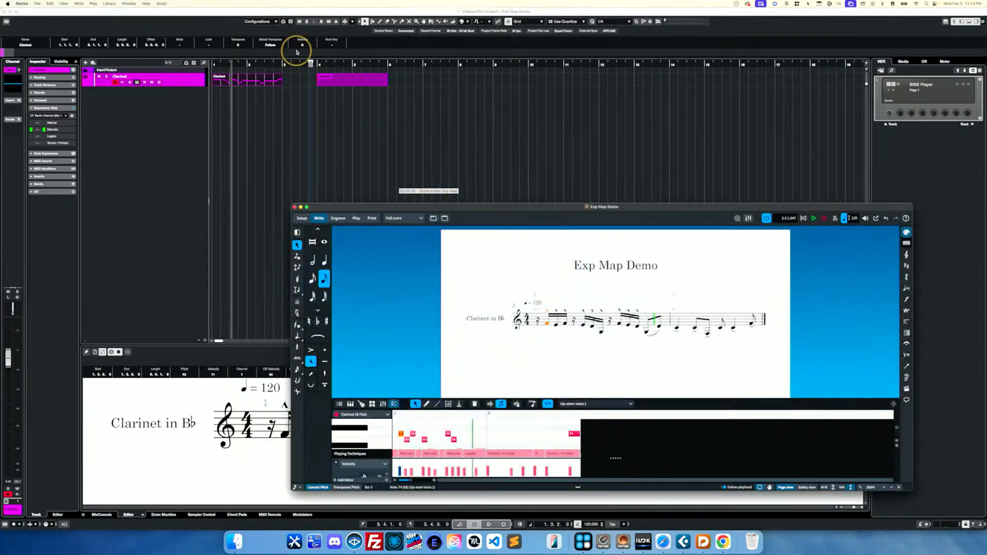
click(295, 207)
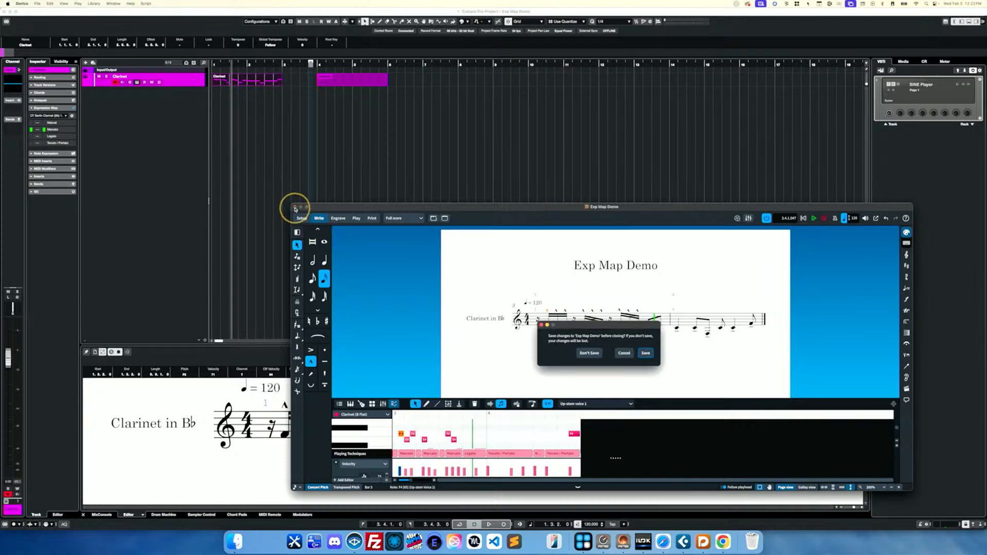
click(604, 353)
click(228, 87)
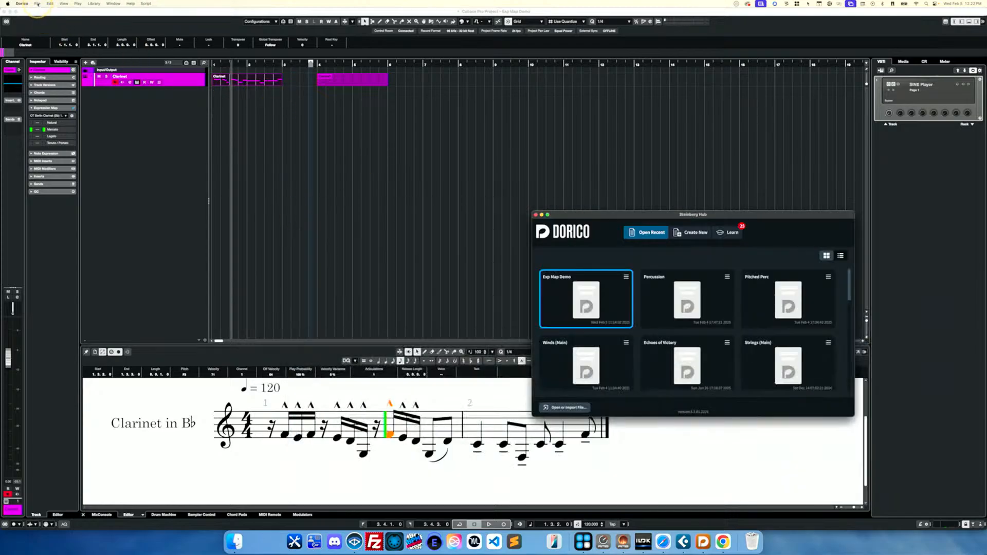
click(38, 4)
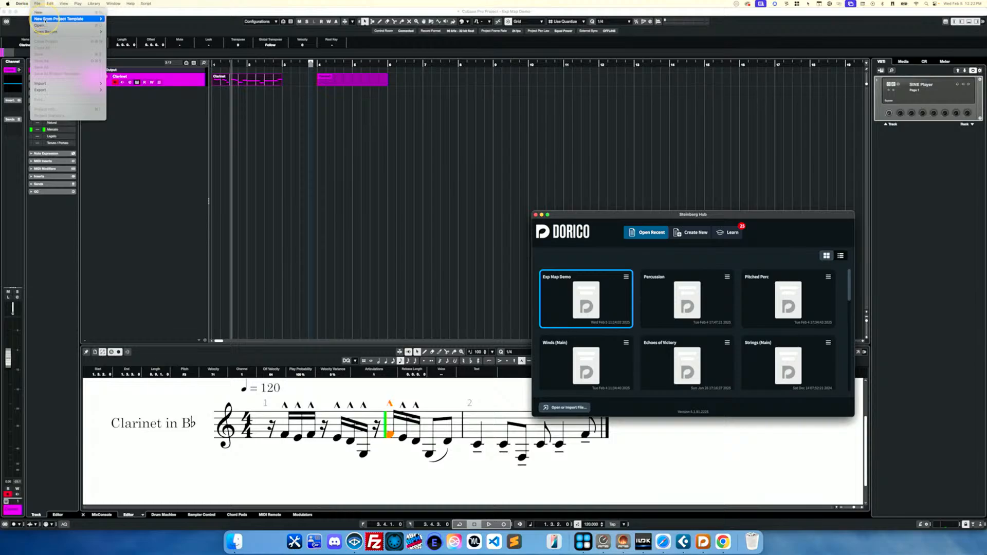
click(48, 24)
click(393, 137)
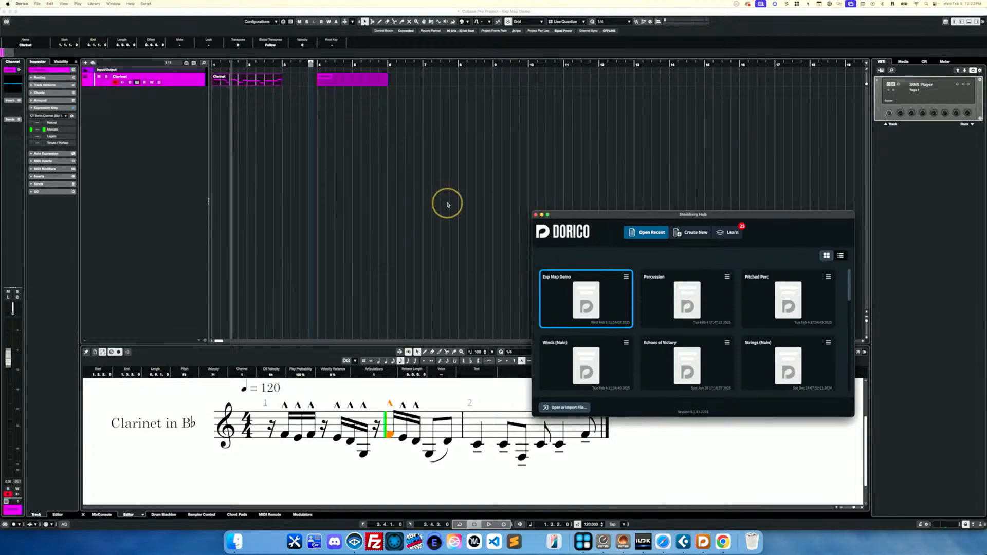
click(573, 407)
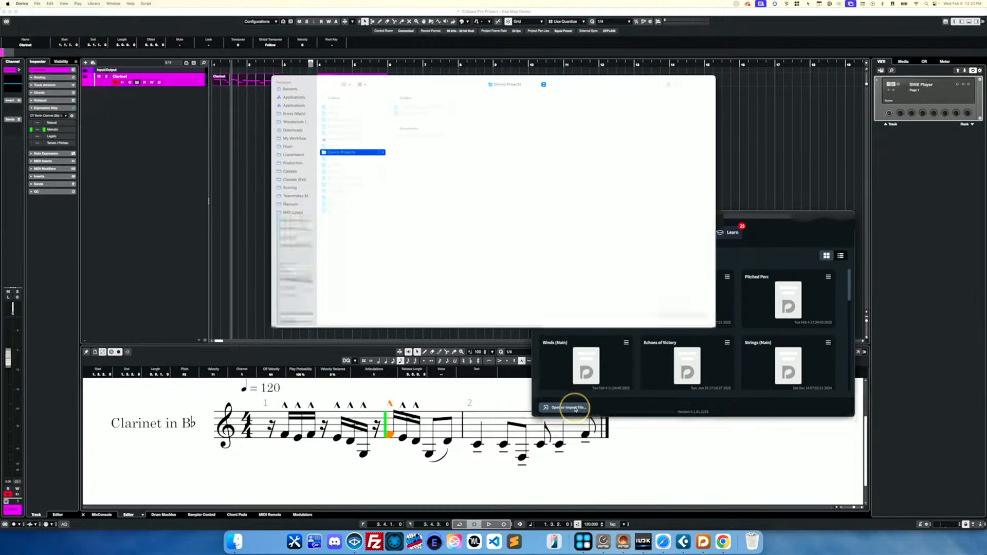
key(Escape)
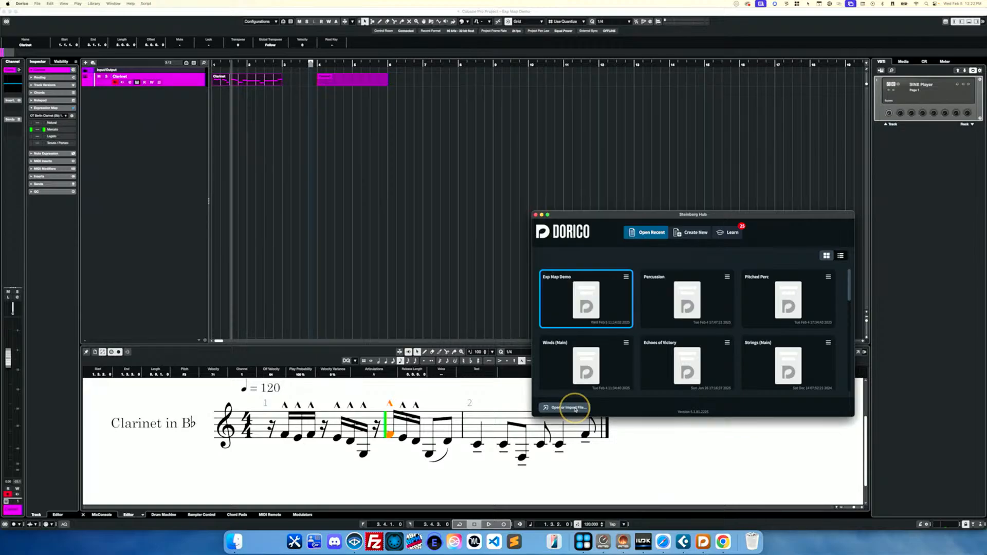
- Move the Steinberg Hub window aside and open the exported Demo project from the Dorico folder in Finder
drag(590, 218, 394, 123)
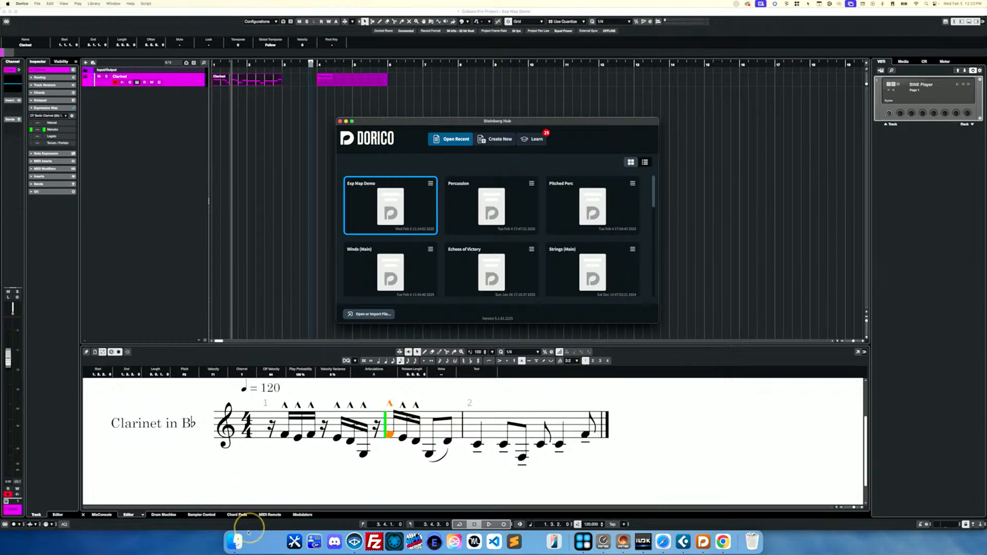
click(235, 542)
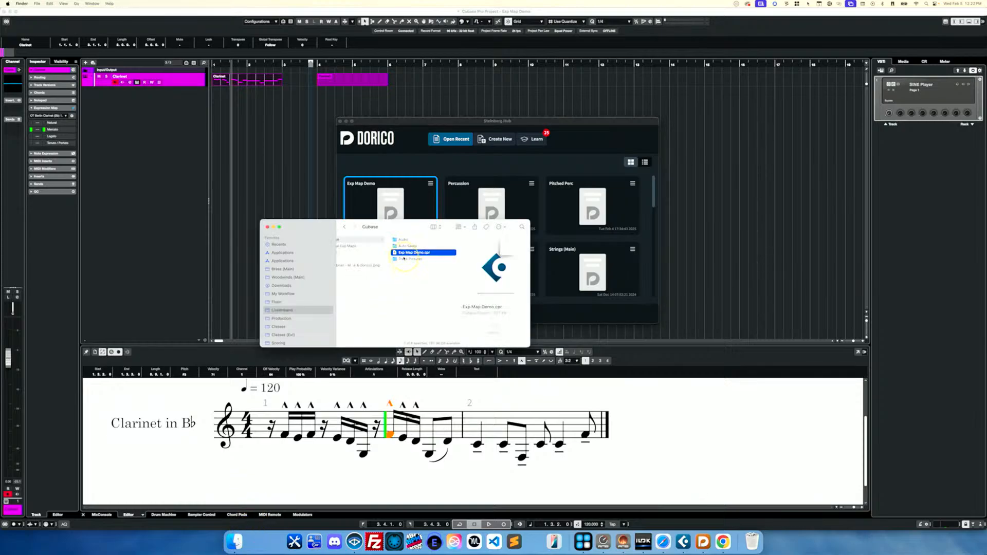
scroll(403, 258, left, 5)
scroll(403, 259, right, 2)
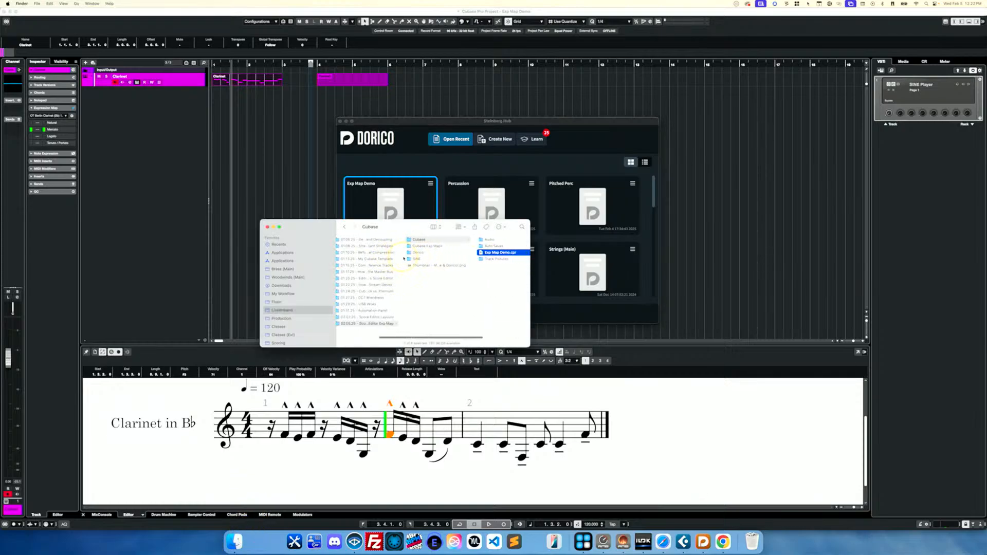
click(418, 254)
double_click(480, 239)
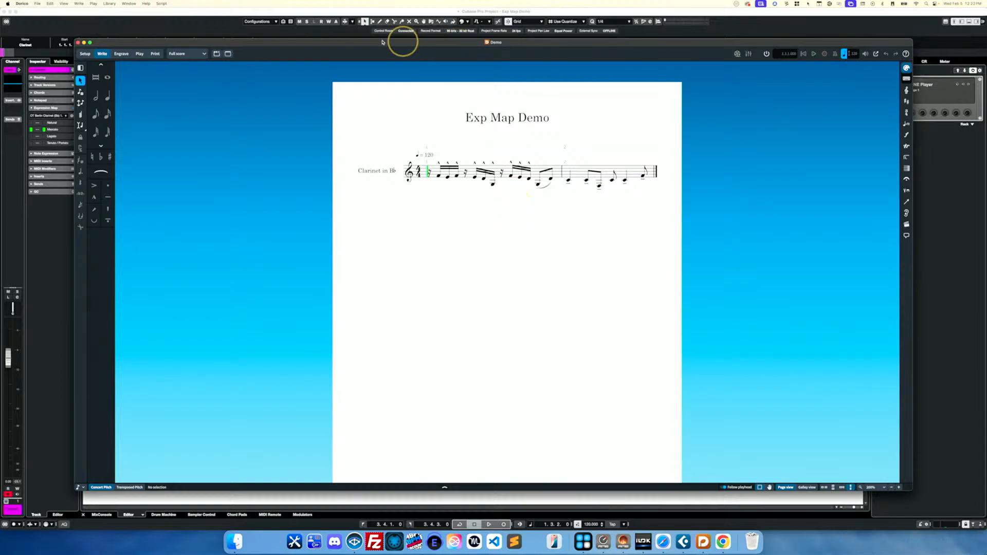
- Shrink the Demo score window and place it just above the Cubase score for comparison, then return to Cubase
drag(75, 39, 450, 260)
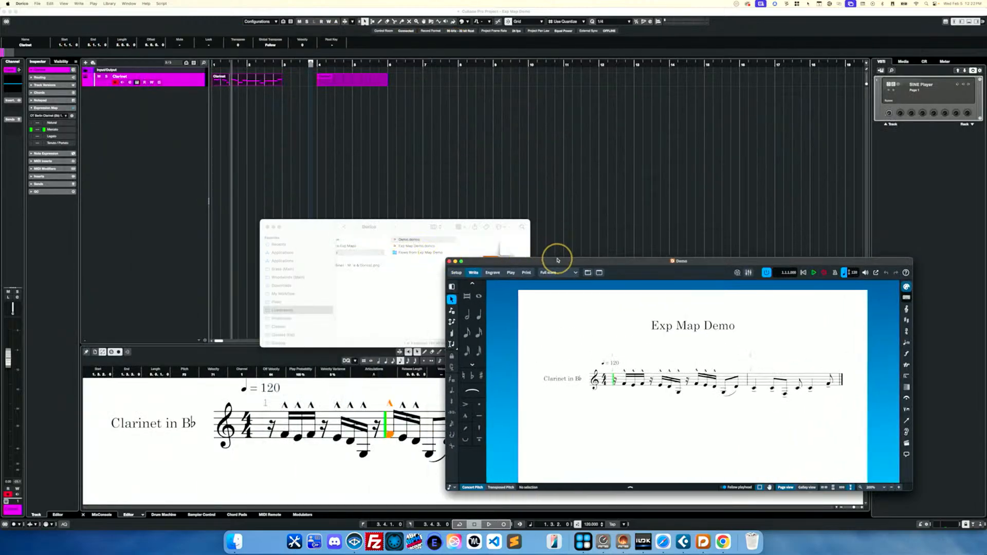
drag(557, 260, 339, 157)
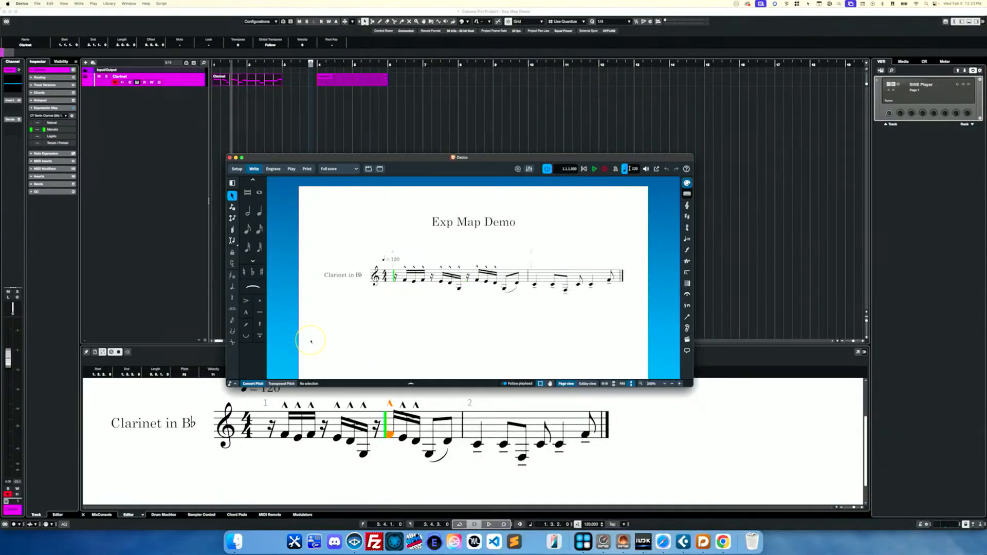
click(146, 131)
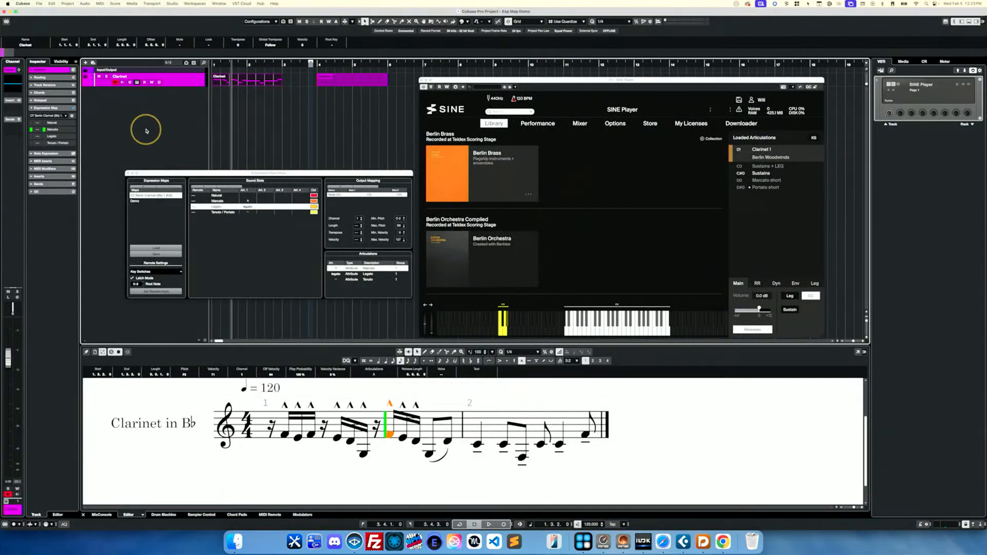
- Bring up saving of the OT Berlin Clarinet (Bb) 1 (KS) expression map to the Cubase Exp Maps folder, and cancel without saving
click(73, 117)
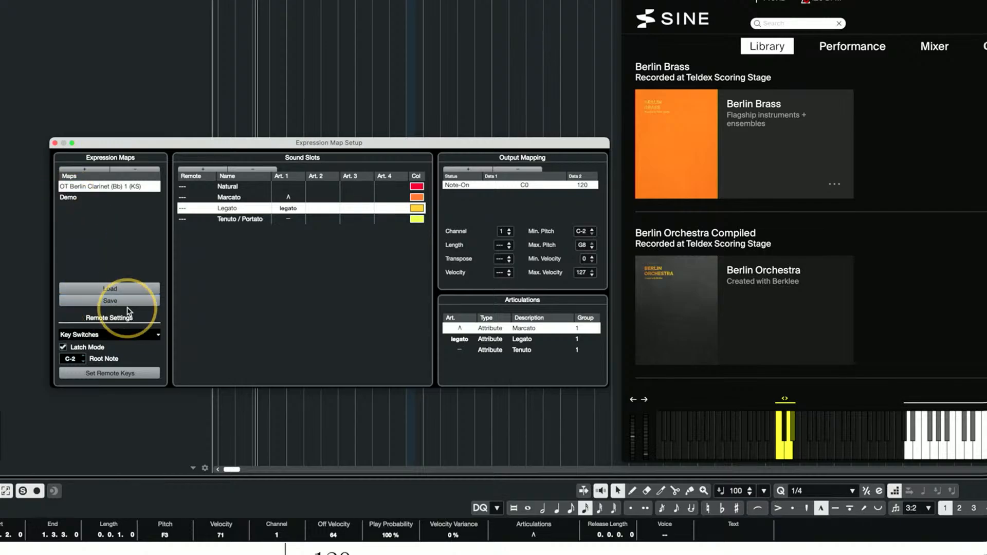
click(110, 301)
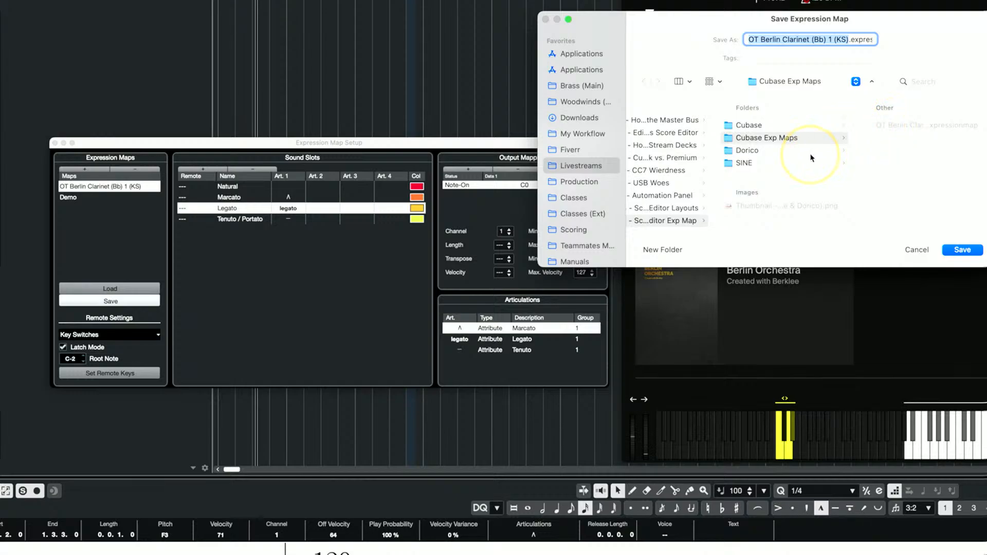
click(918, 249)
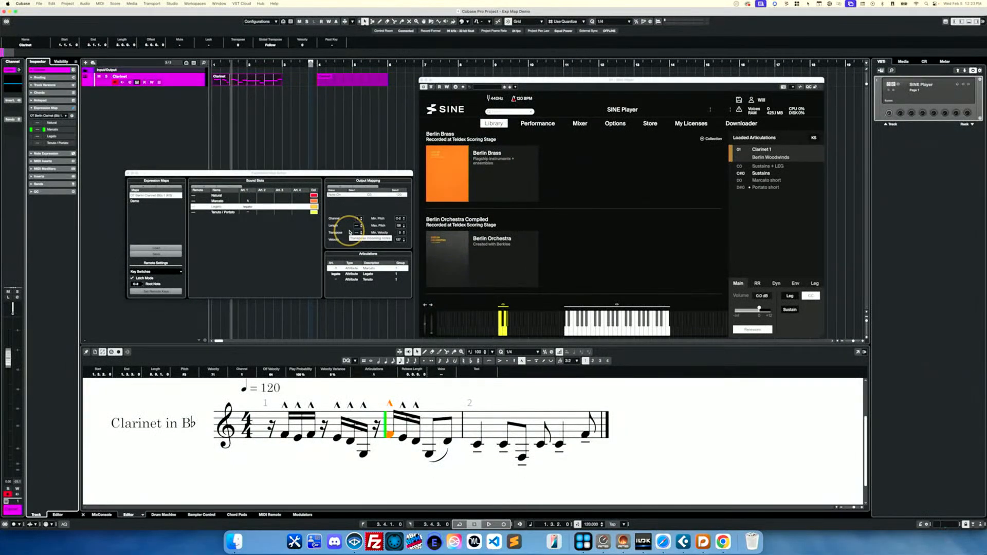
- Switch to Dorico, open its expression map library and locate the option for importing a Cubase expression map
key(super+Tab)
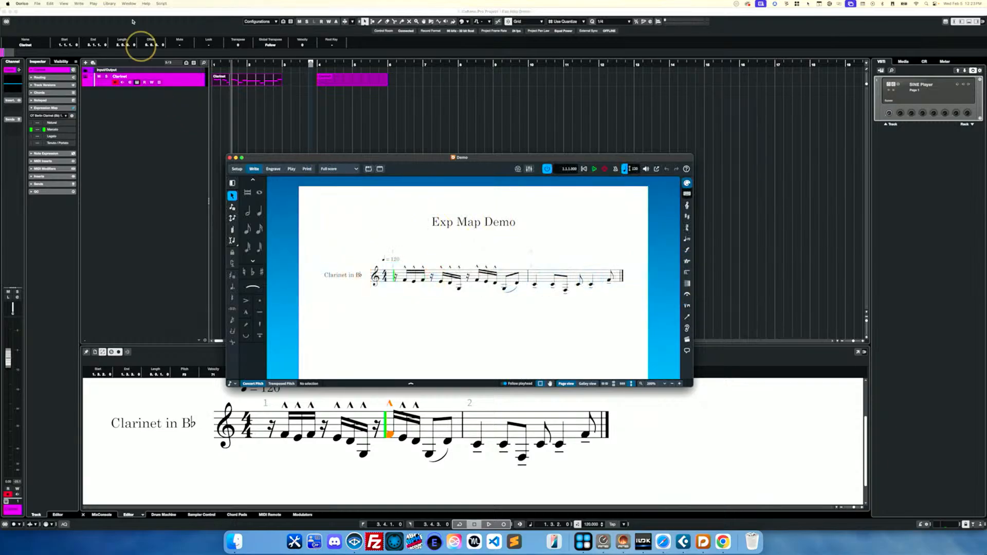
click(109, 4)
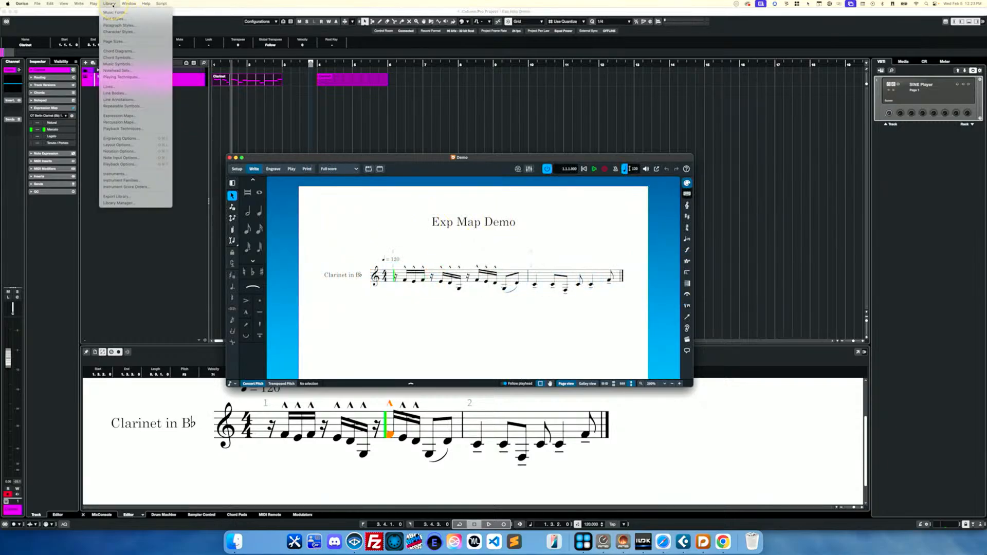
click(127, 119)
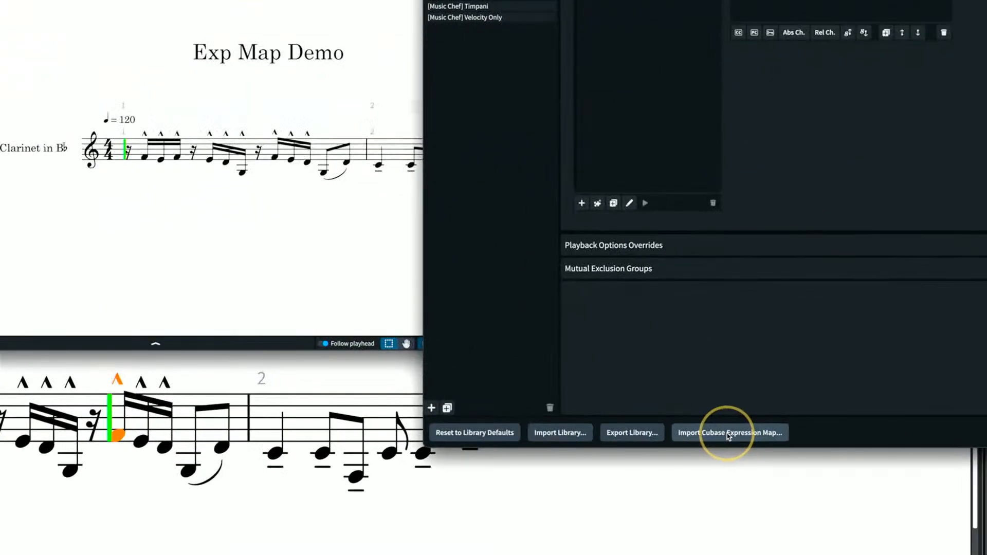
click(727, 435)
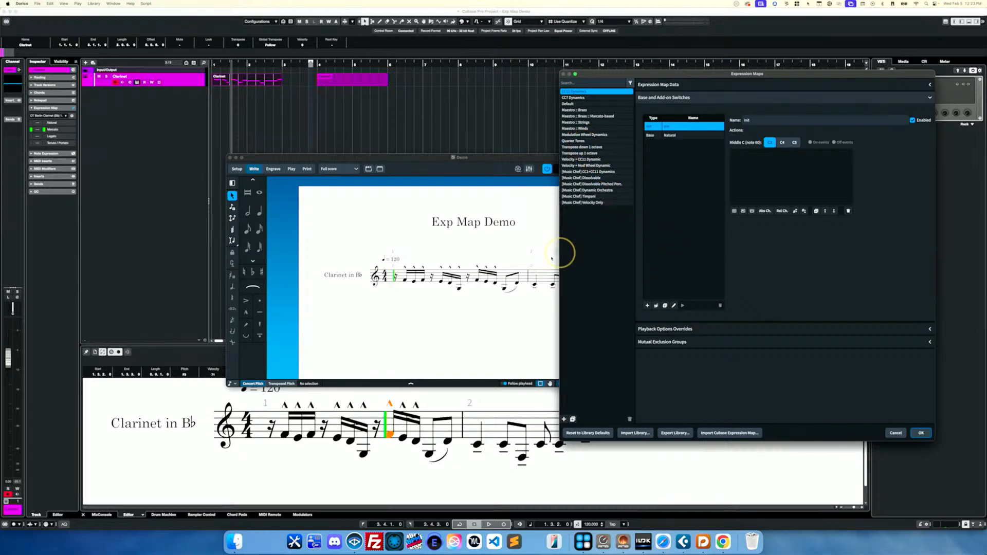
- Return to Cubase and quit it, saving the Exp Map Demo project
click(71, 13)
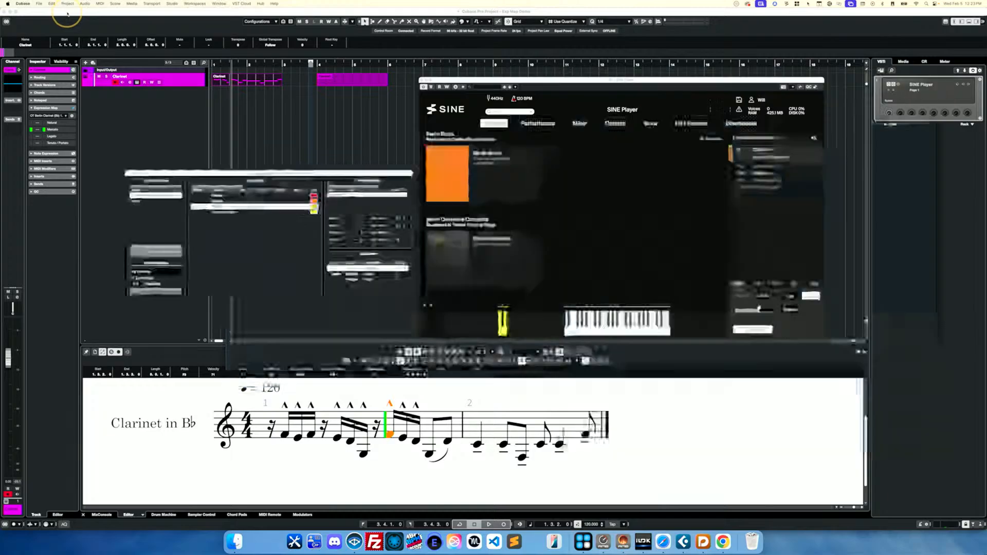
click(23, 4)
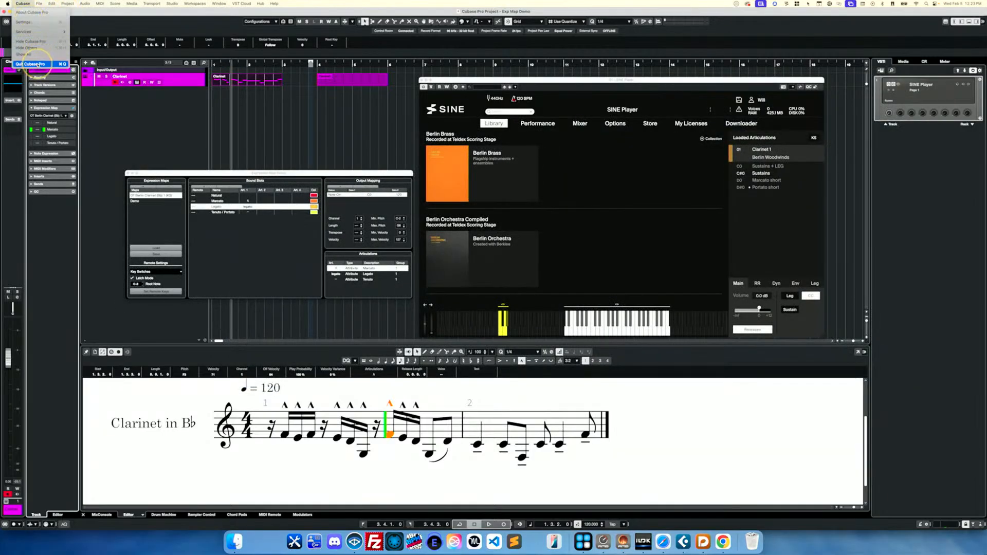
click(30, 64)
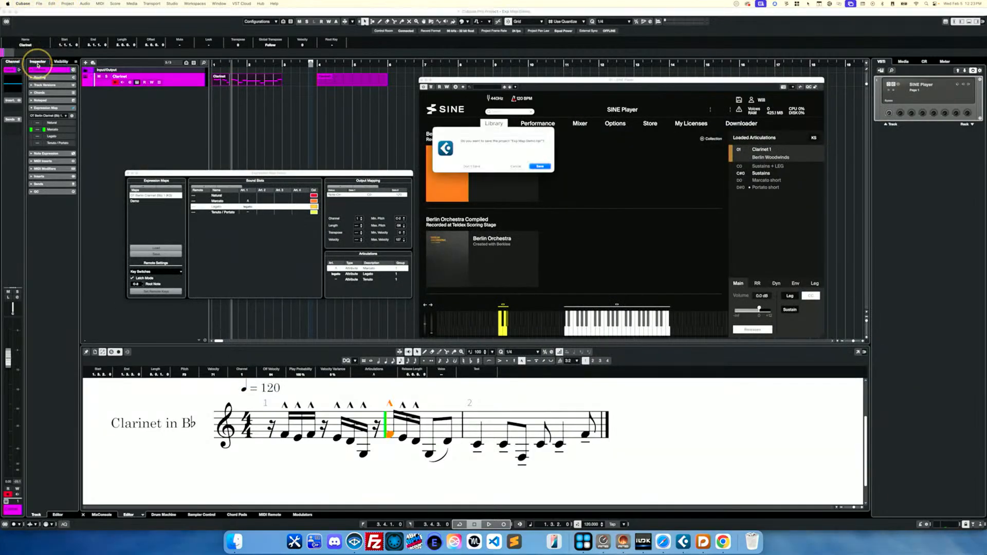
click(540, 166)
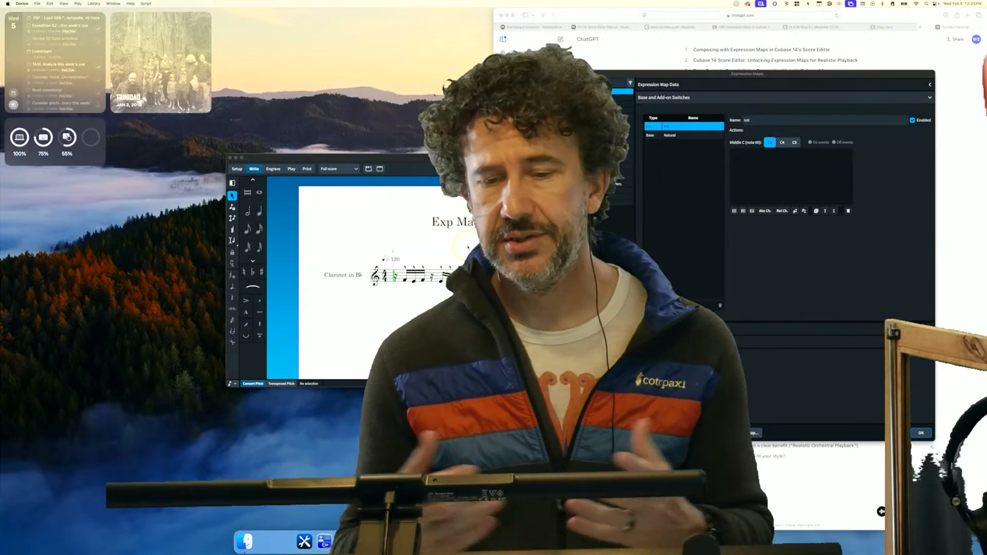
- Move Dorico's Demo score window and the Expression Maps window toward the left side of the desktop
drag(428, 158, 236, 156)
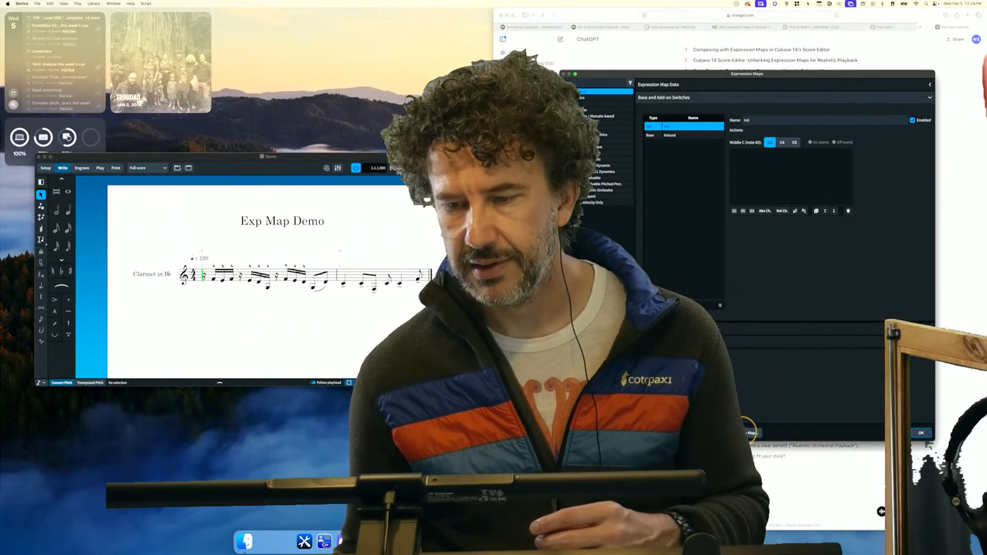
drag(684, 74, 482, 120)
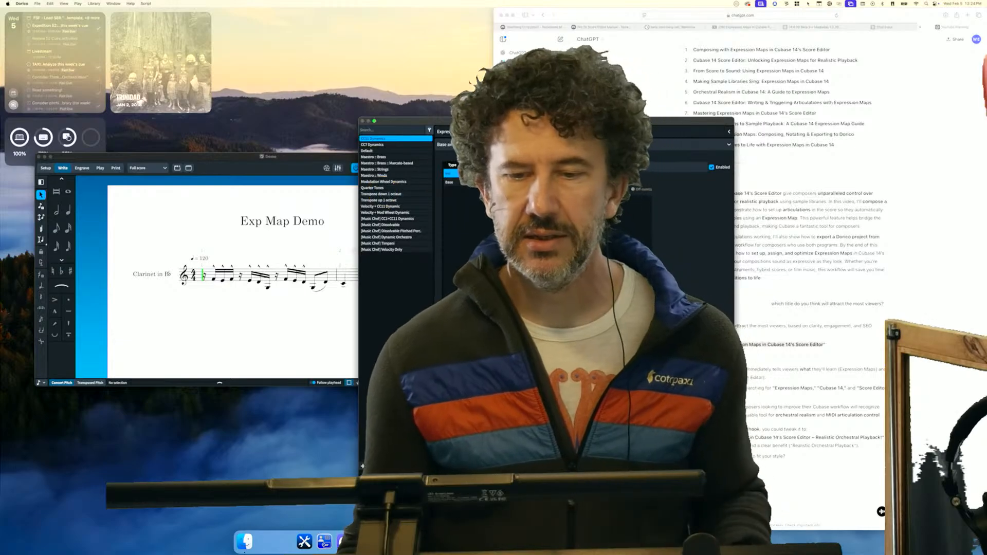
drag(501, 121, 188, 65)
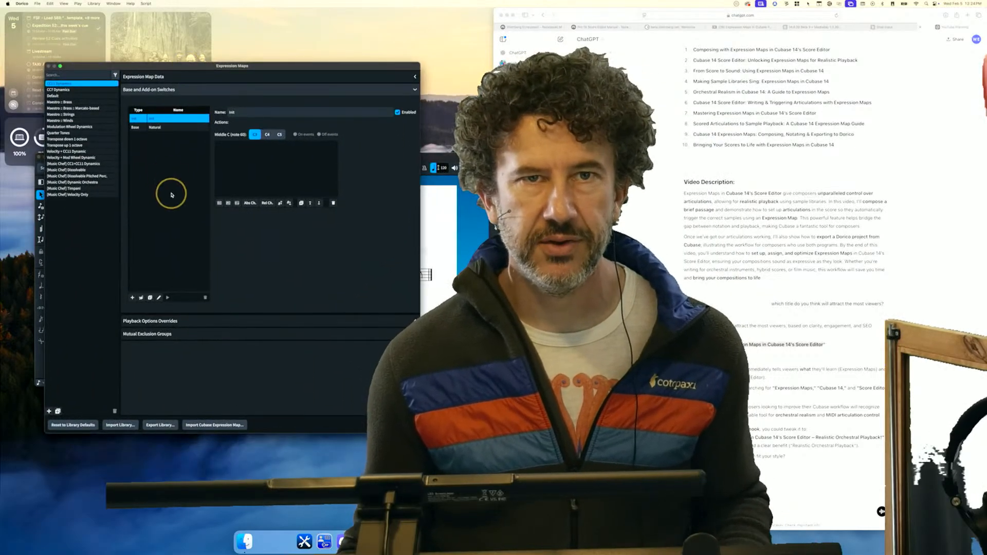
- Browse Dorico's expression map list through Velocity + Mod Wheel Dynamic, Quarter Tones and the Maestro strings map
click(88, 158)
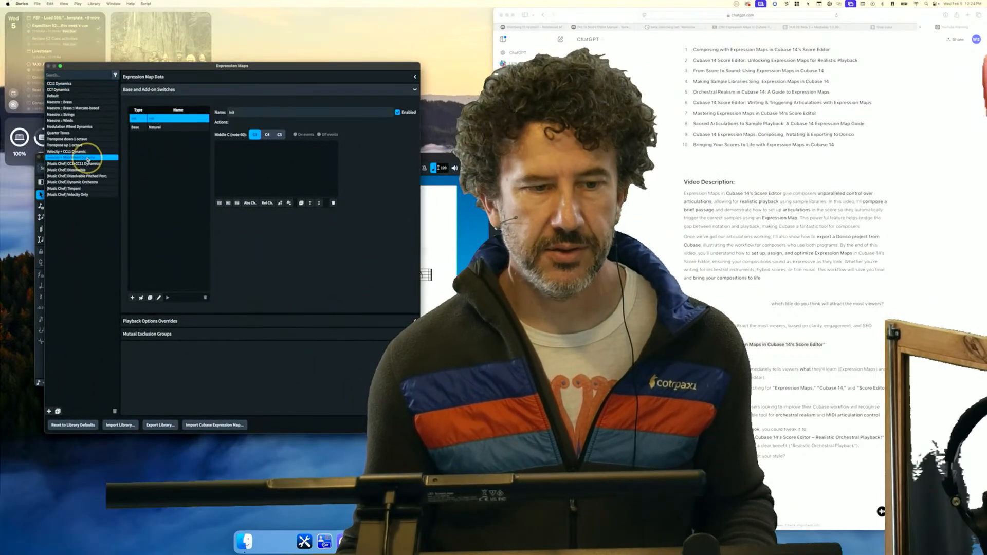
click(77, 133)
click(72, 114)
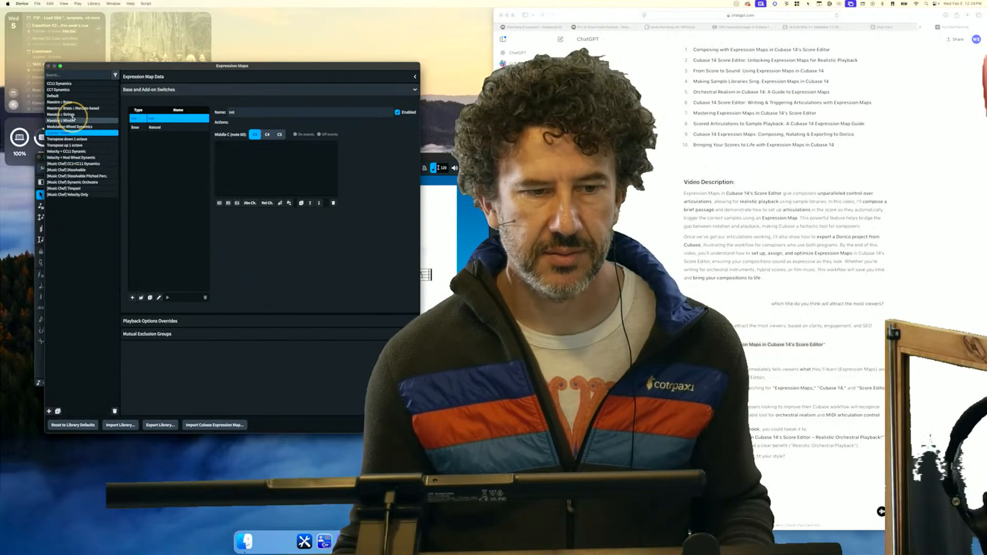